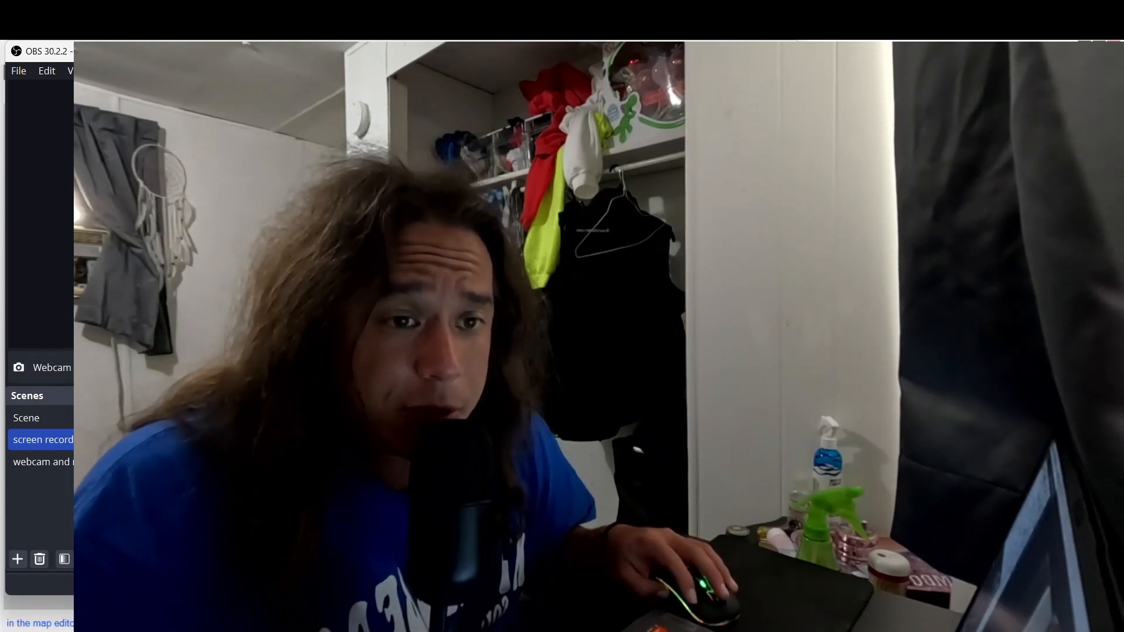
- Shrink the webcam source into the lower-right corner of the OBS scene, and minimize OBS to return to the map editor
drag(205, 103, 578, 266)
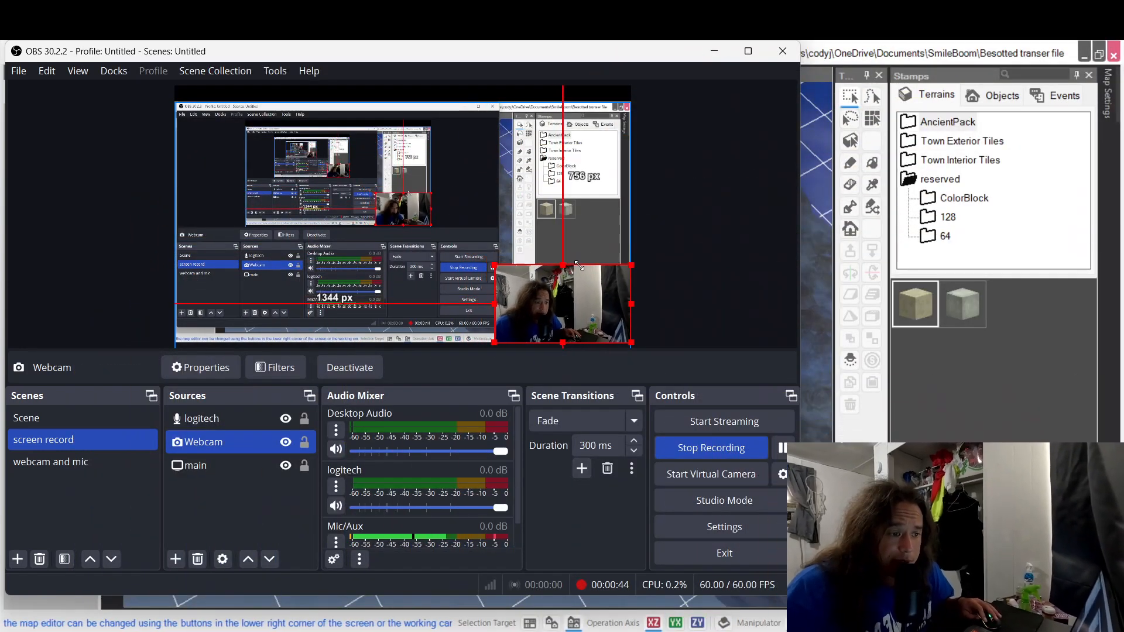
click(715, 51)
- Examine the Ice caves level 3 map around the three knights, the ice block and the player's entrance
scroll(457, 450, down, 3)
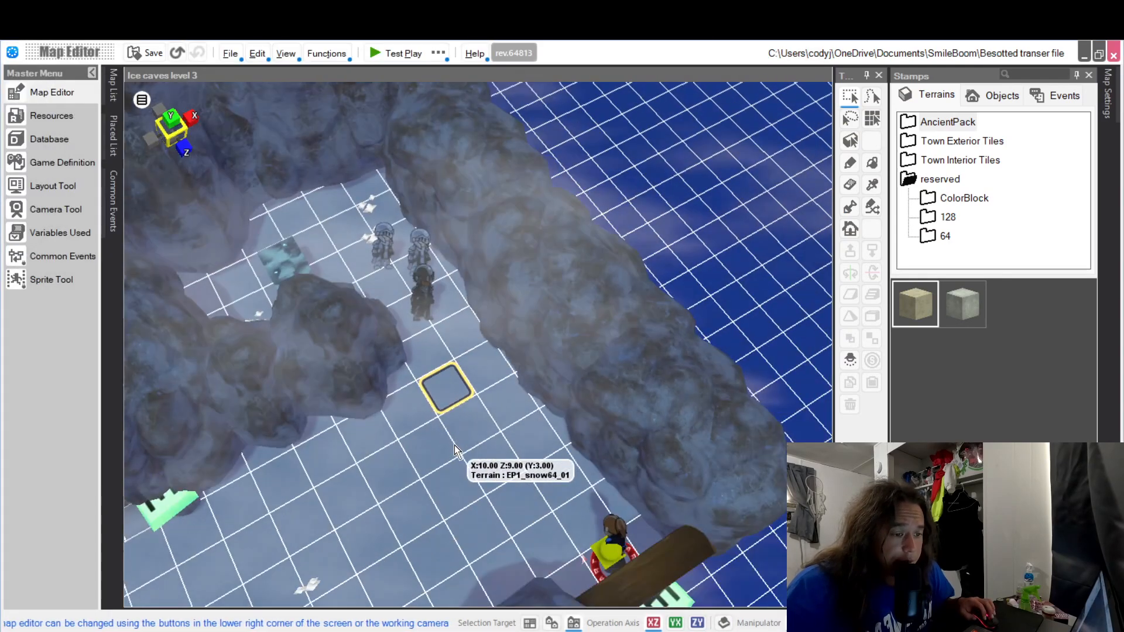
scroll(457, 450, up, 2)
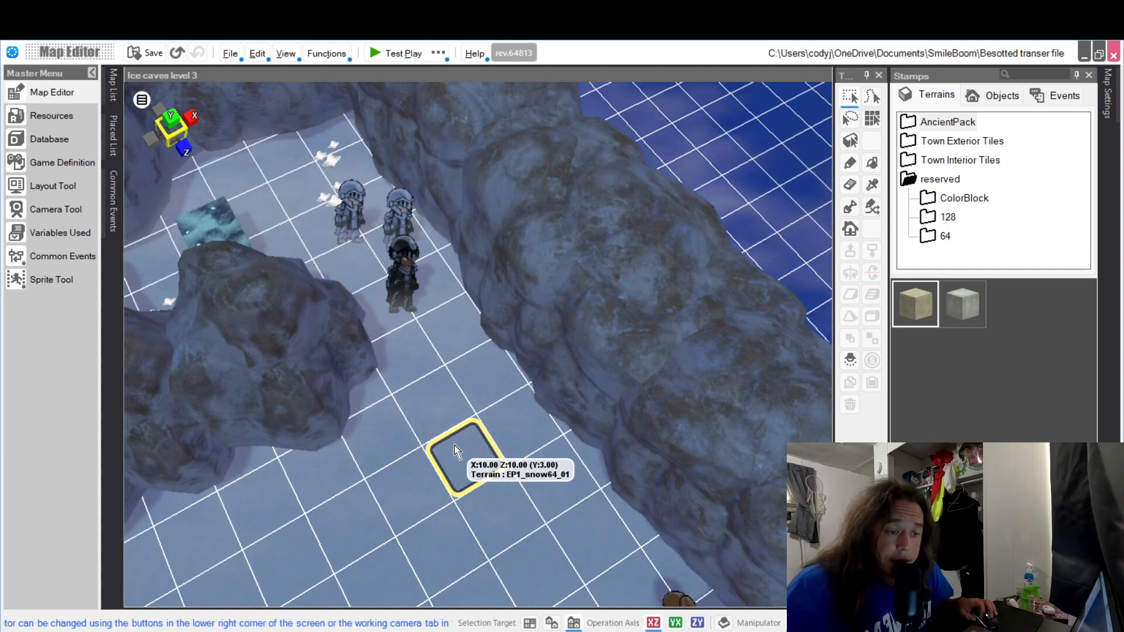
middle_drag(454, 445, 448, 441)
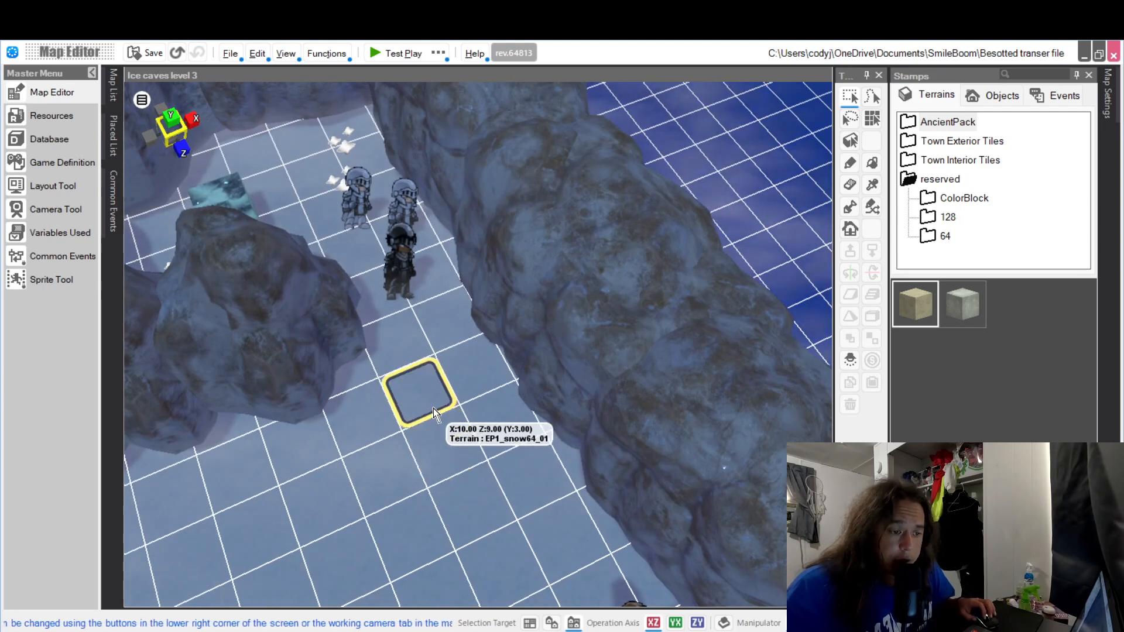
scroll(434, 408, down, 2)
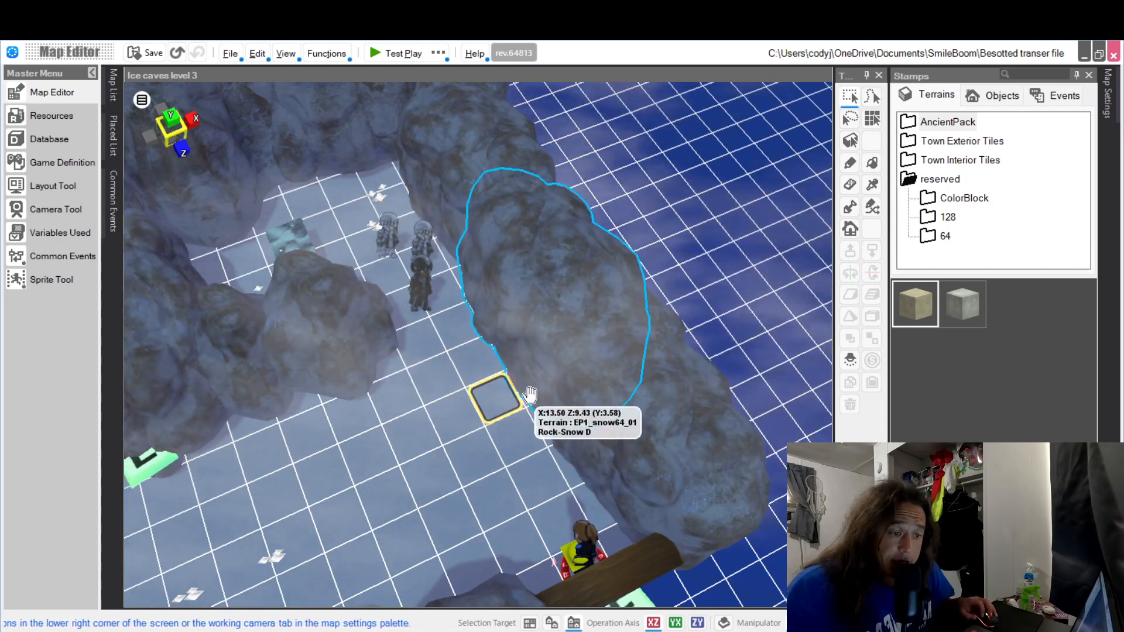
middle_drag(437, 452, 472, 449)
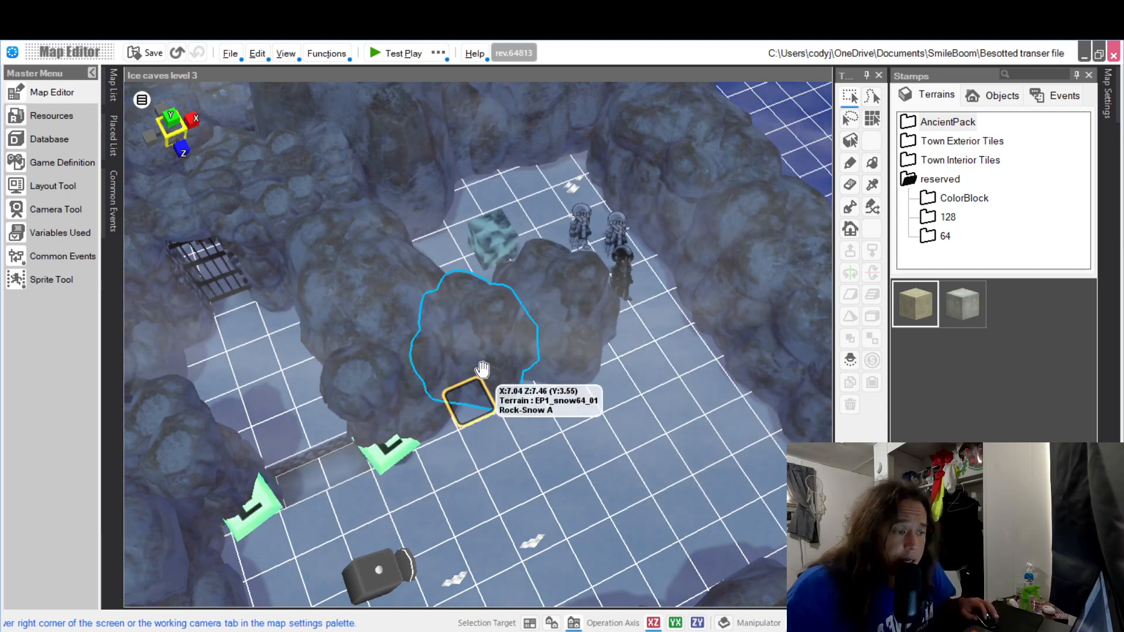
scroll(693, 419, up, 2)
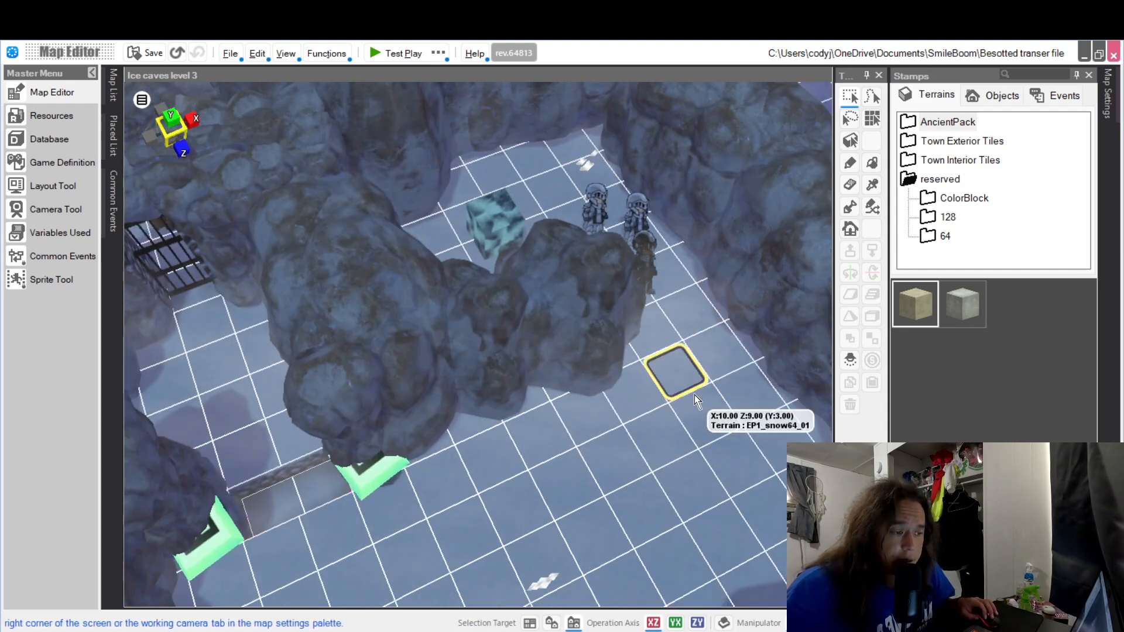
right_drag(695, 396, 594, 380)
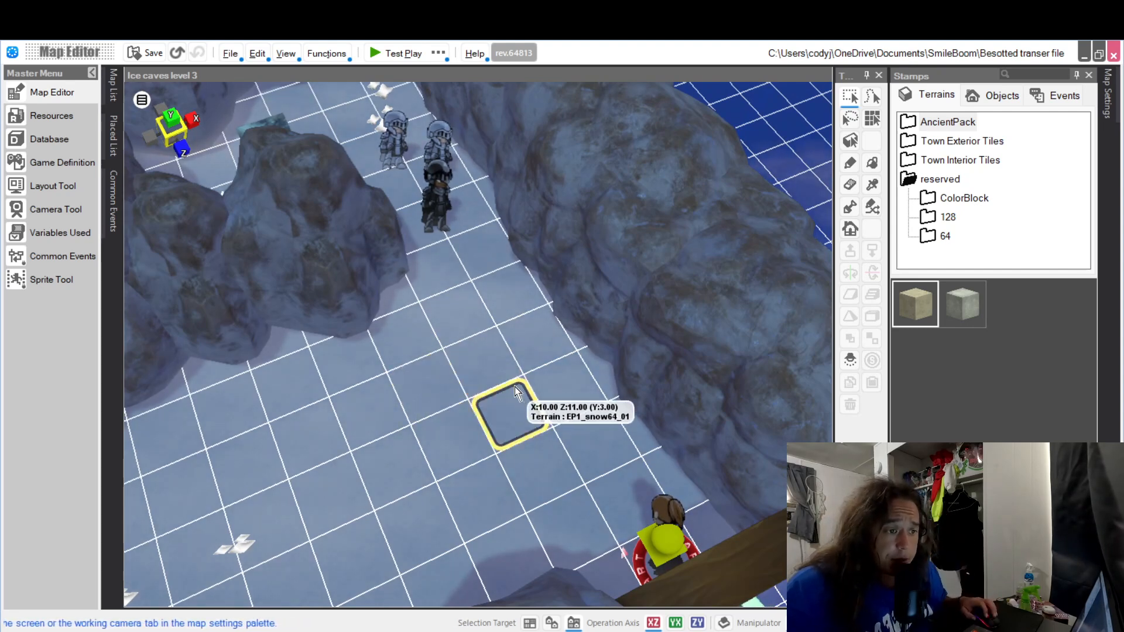
scroll(457, 367, down, 2)
scroll(457, 367, up, 2)
middle_drag(452, 380, 442, 334)
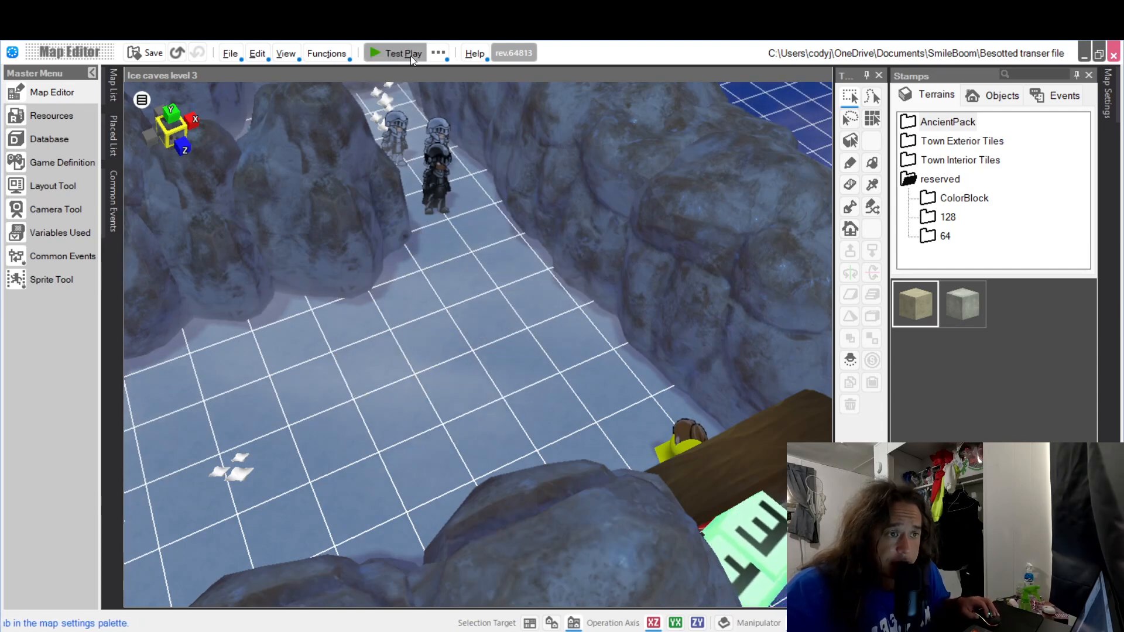
- Start a test play of the game with the Title Skip option
click(442, 51)
click(433, 54)
click(434, 53)
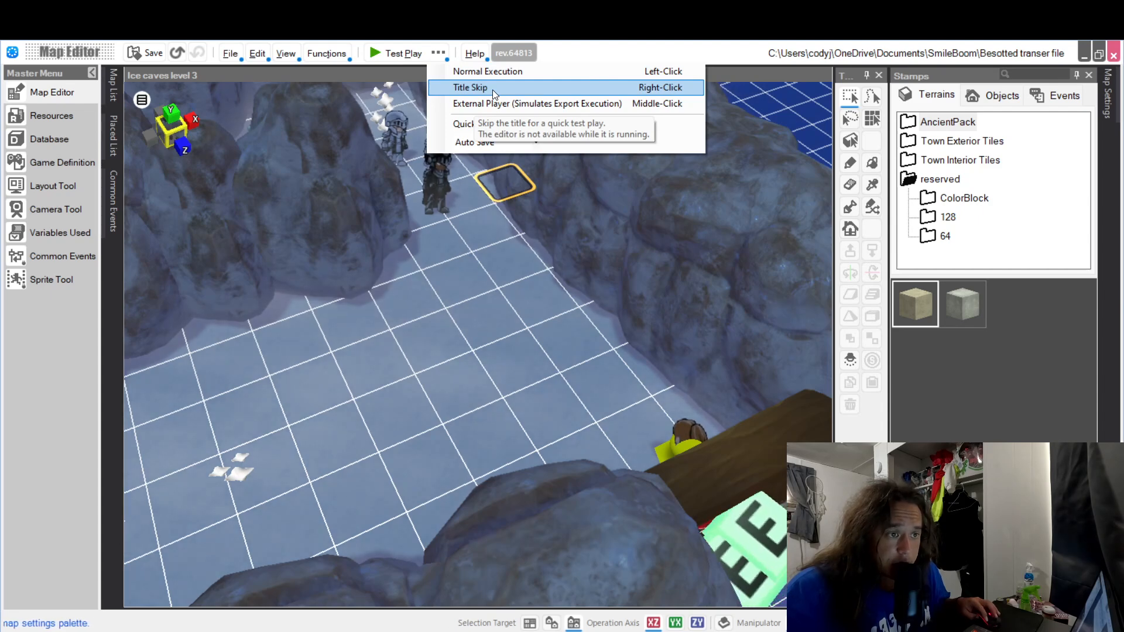
click(493, 89)
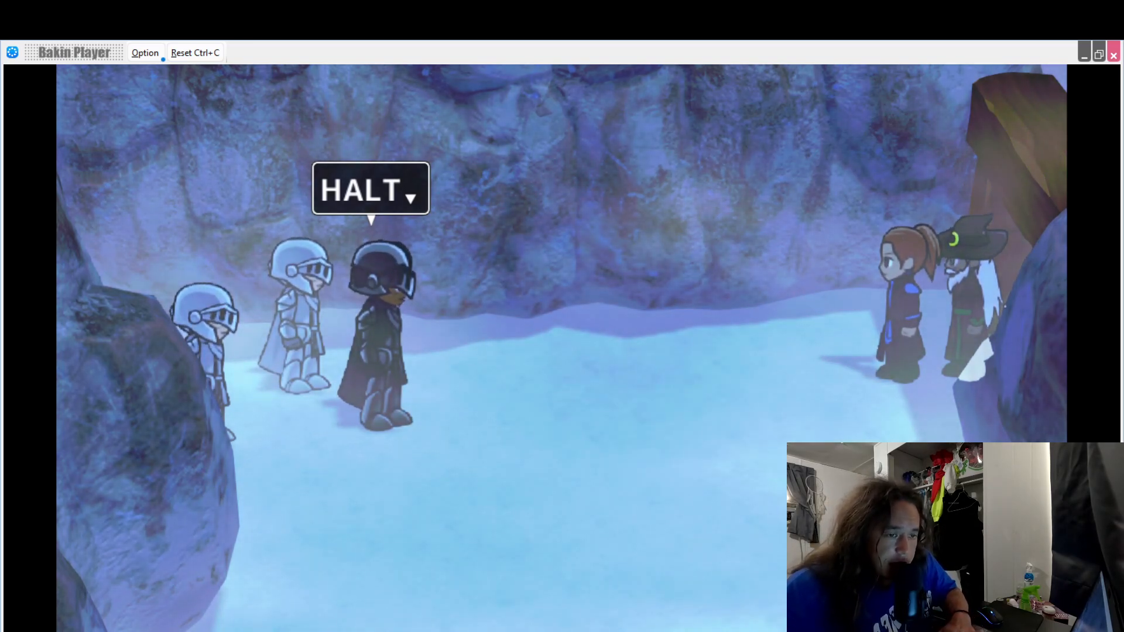
- Advance the knights' cutscene dialogue from "HALT" to "We will not surrender to someone like you.", and close the test play
key(Return)
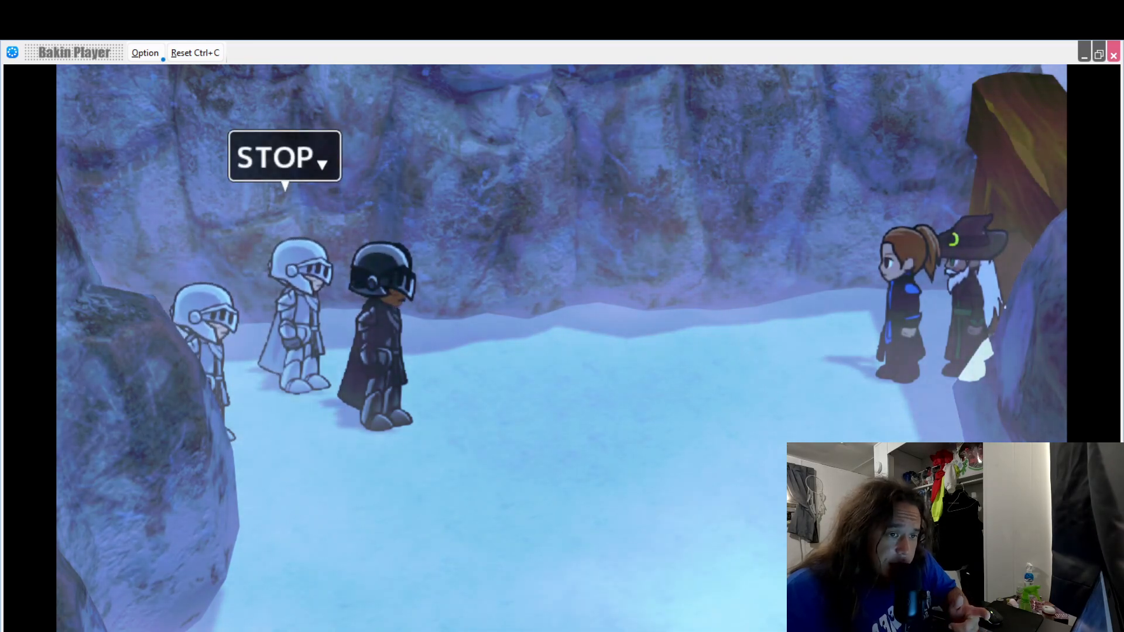
key(Return)
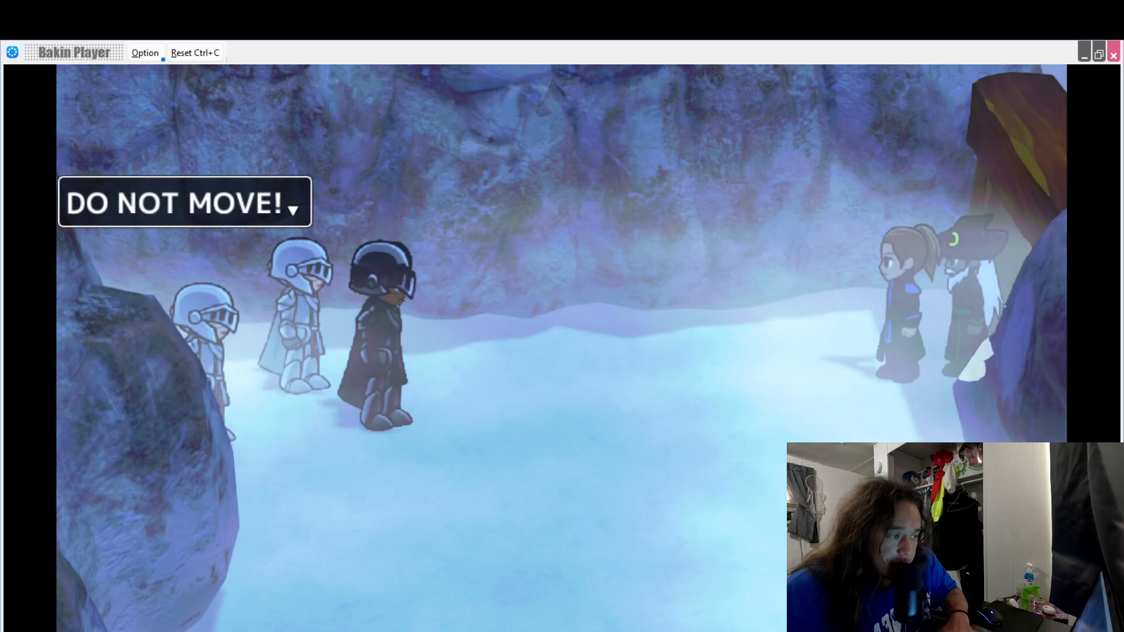
key(Return)
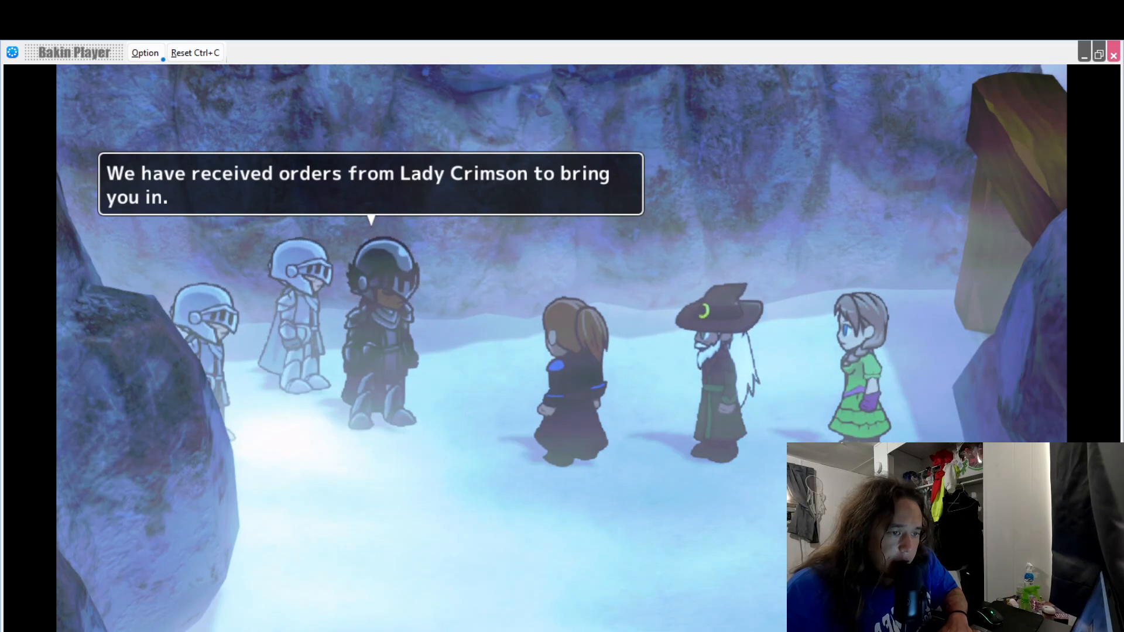
key(Return)
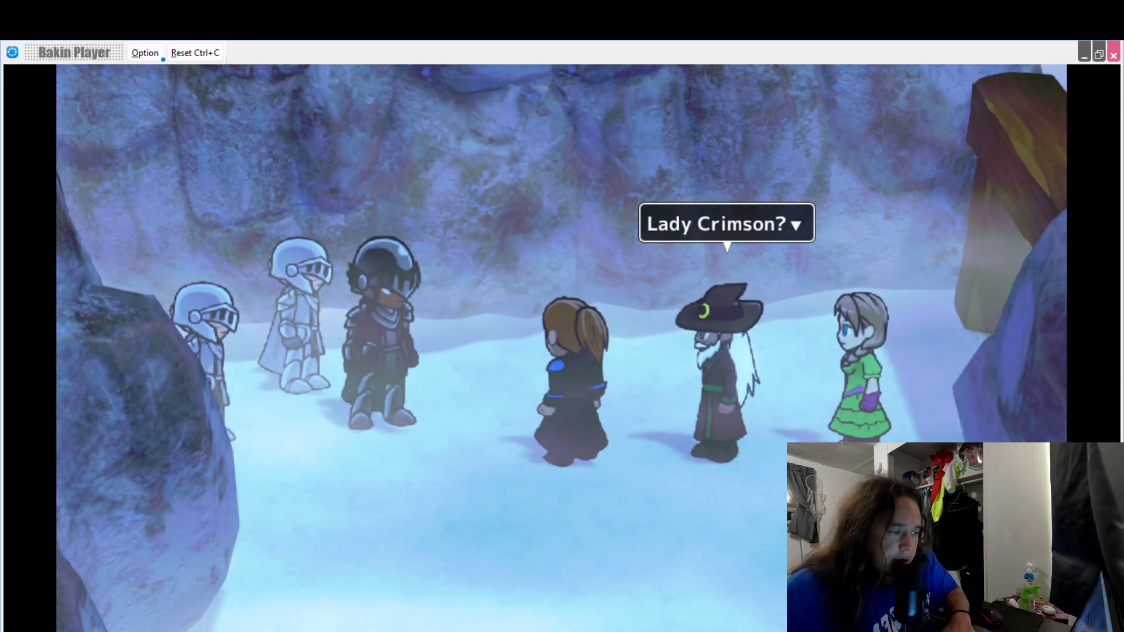
key(Return)
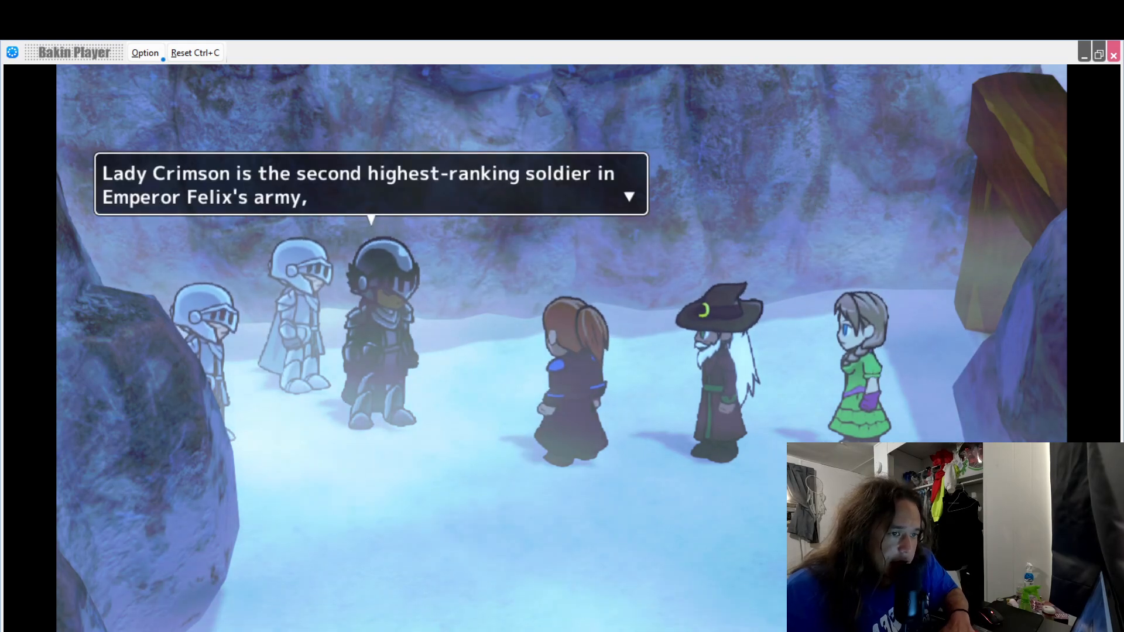
key(Return)
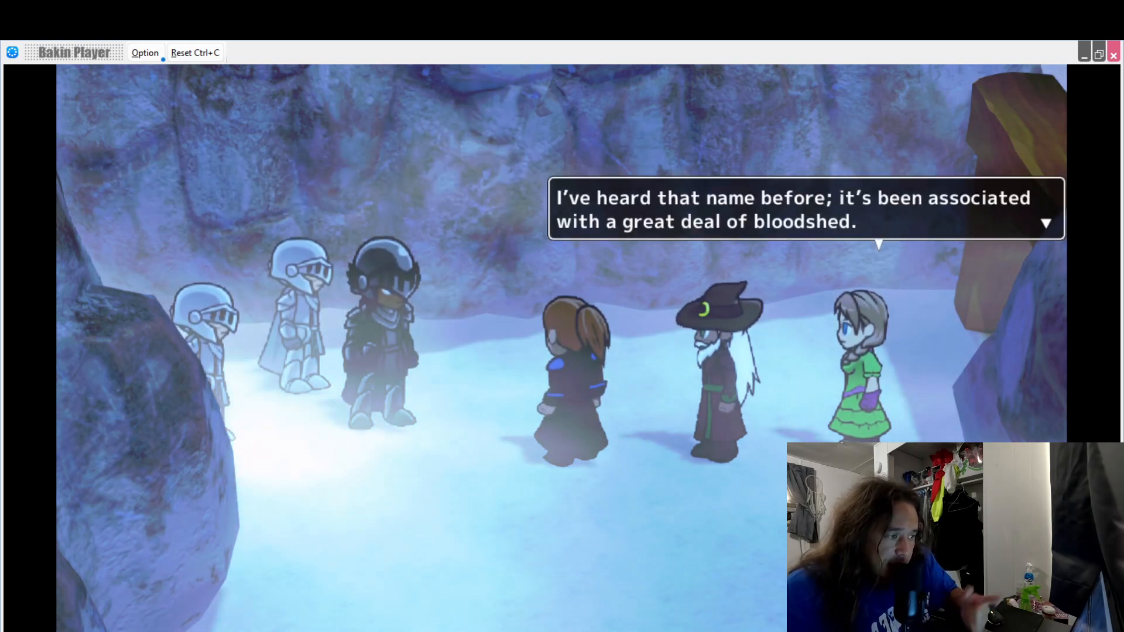
key(Return)
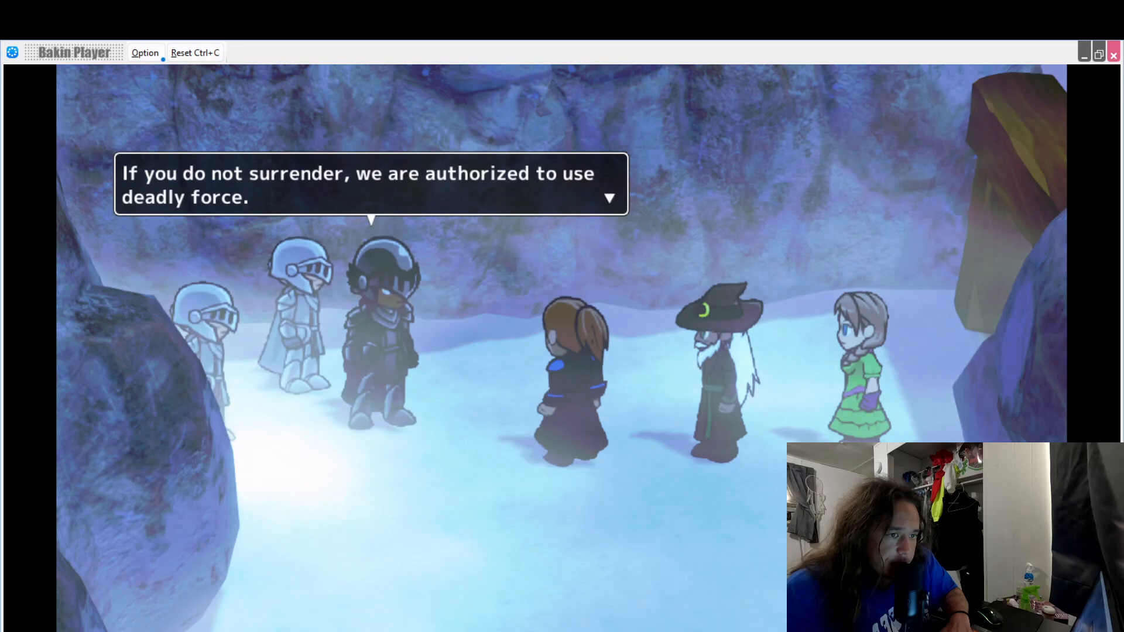
key(Return)
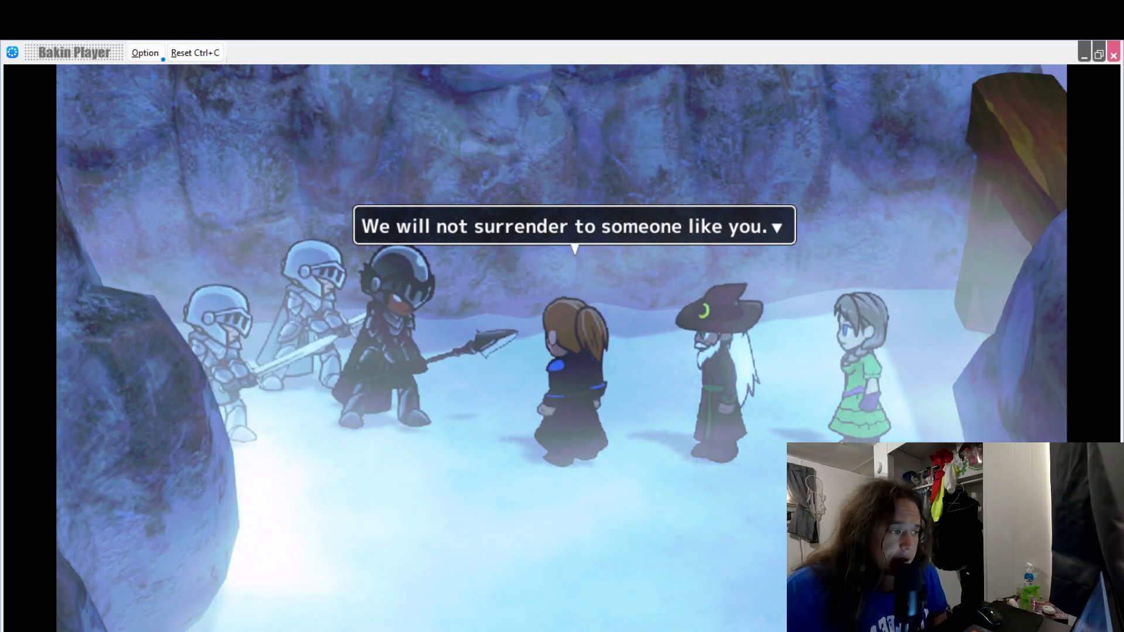
click(1114, 55)
- Inspect the snow passage between the rocks and the knights' placement on the map from several camera angles
right_drag(564, 361, 446, 368)
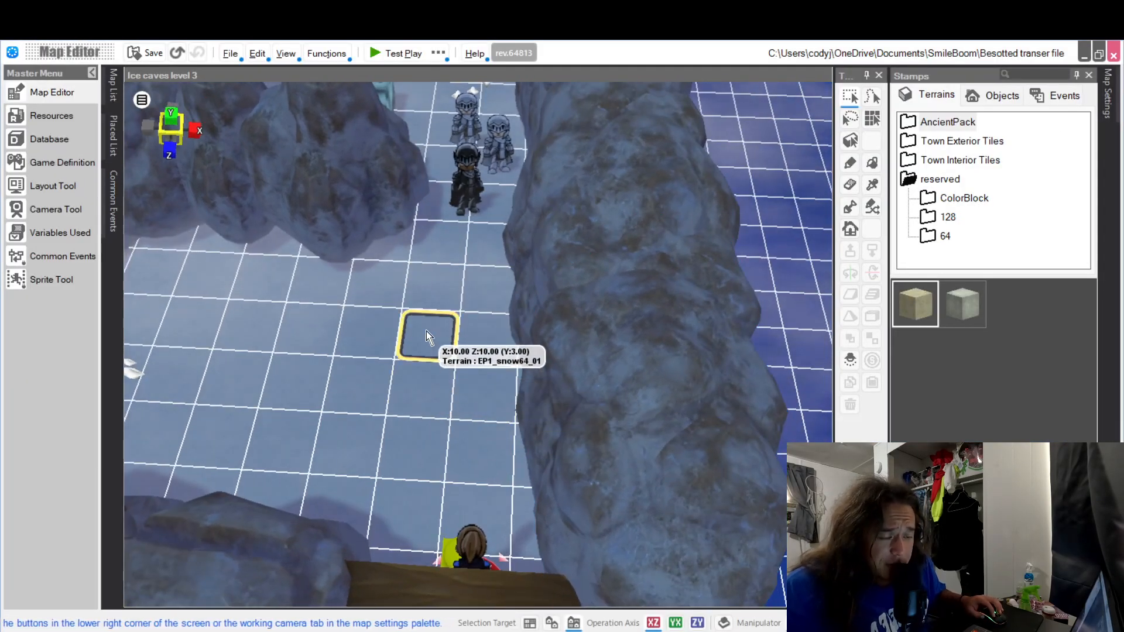
right_drag(426, 332, 432, 331)
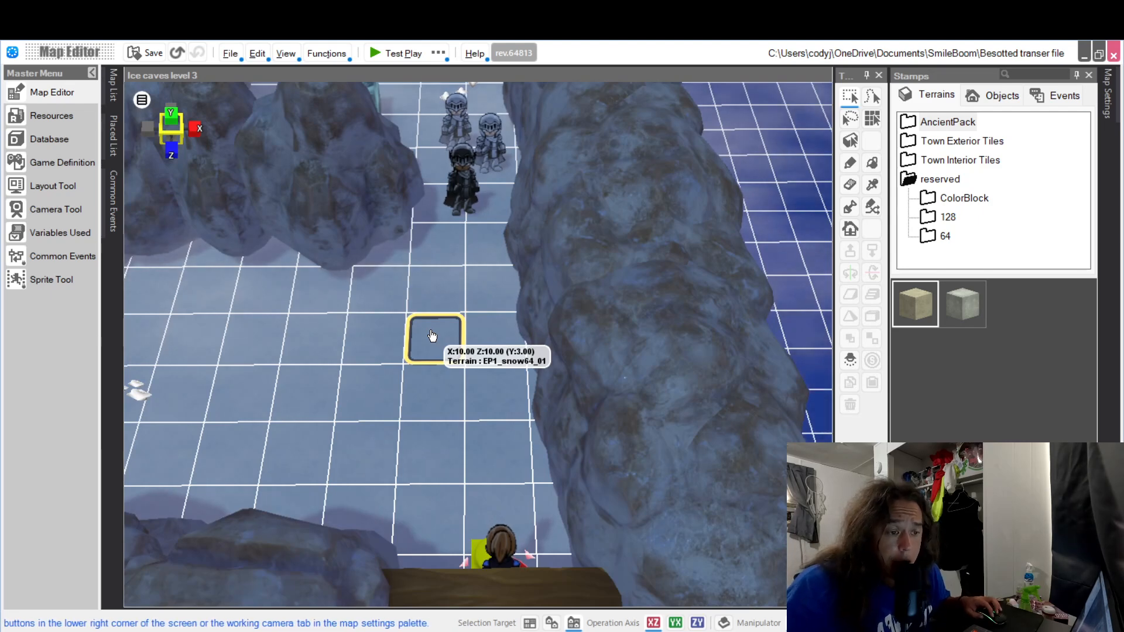
scroll(431, 331, up, 3)
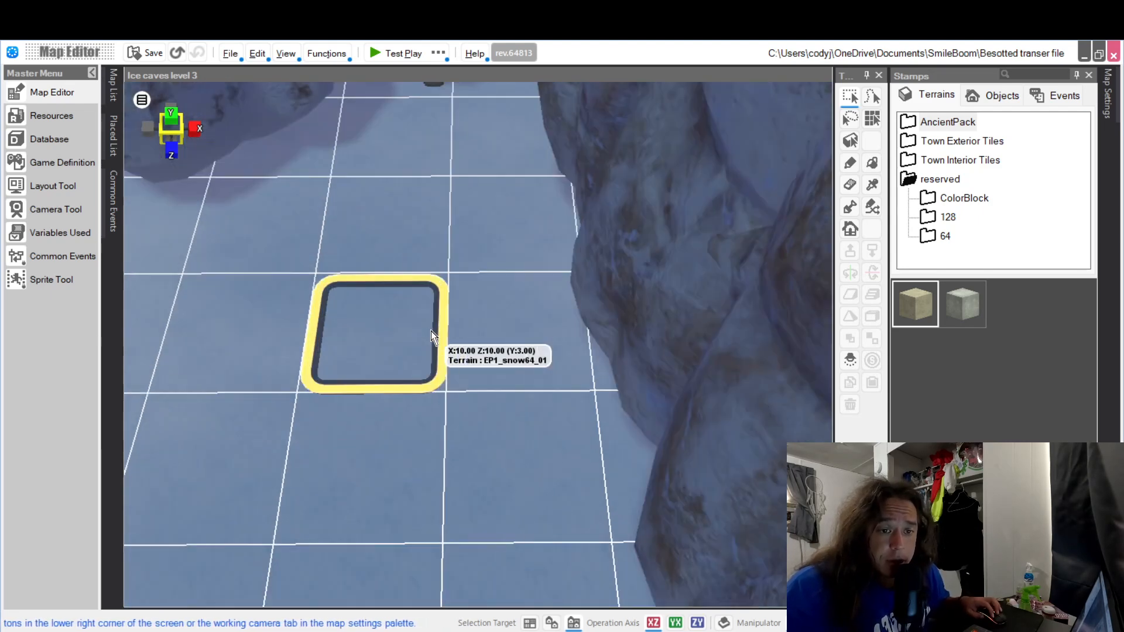
scroll(431, 332, down, 2)
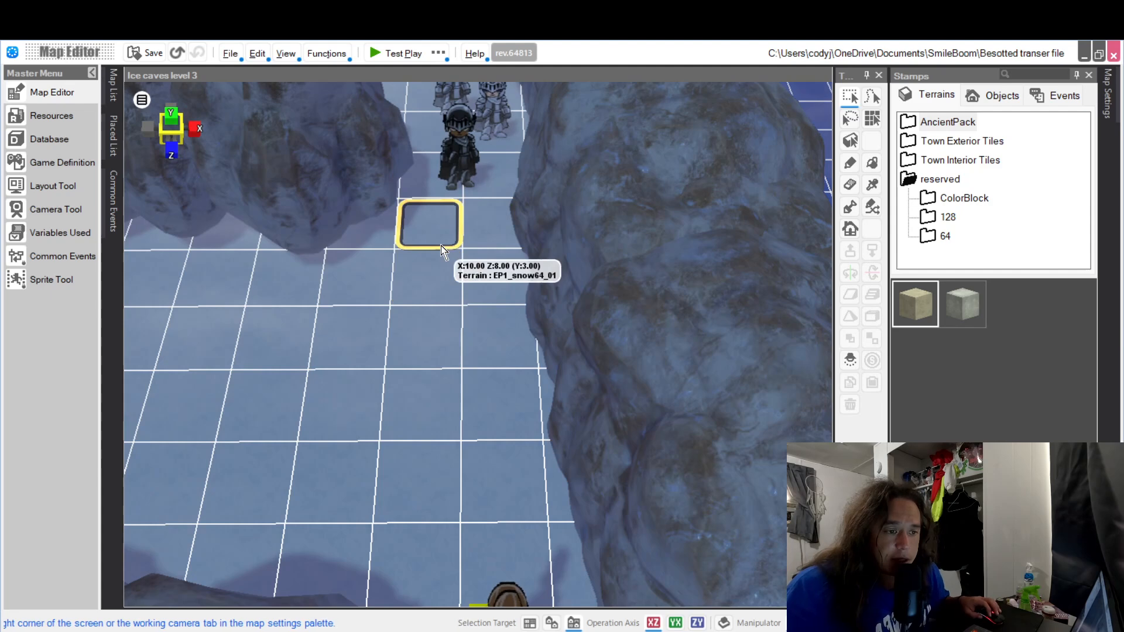
right_drag(446, 277, 485, 413)
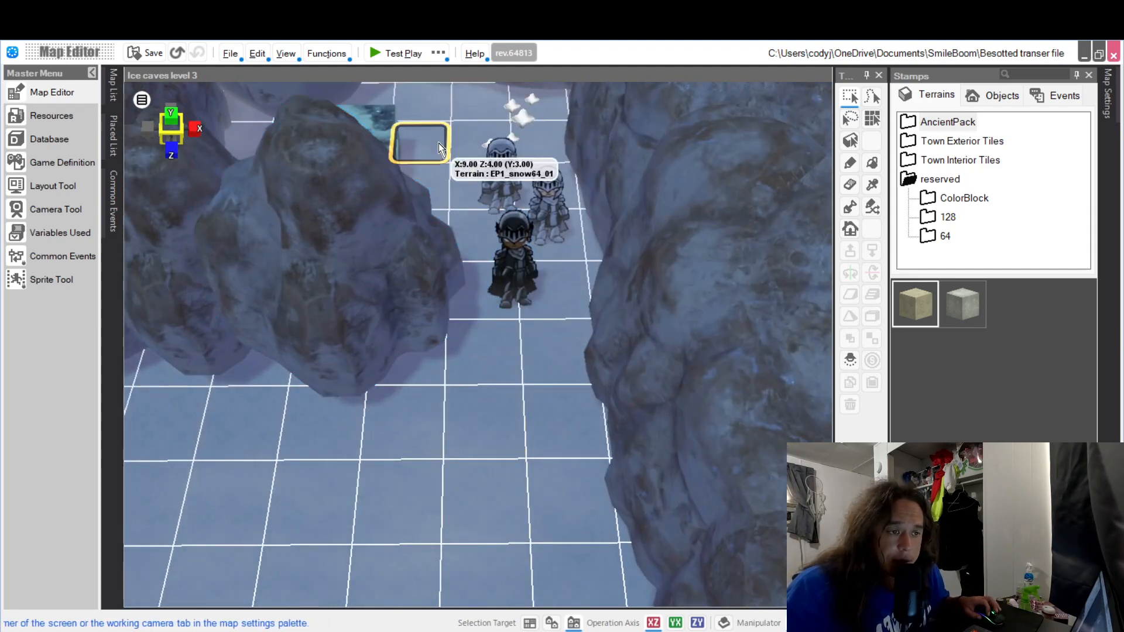
middle_drag(444, 130, 480, 153)
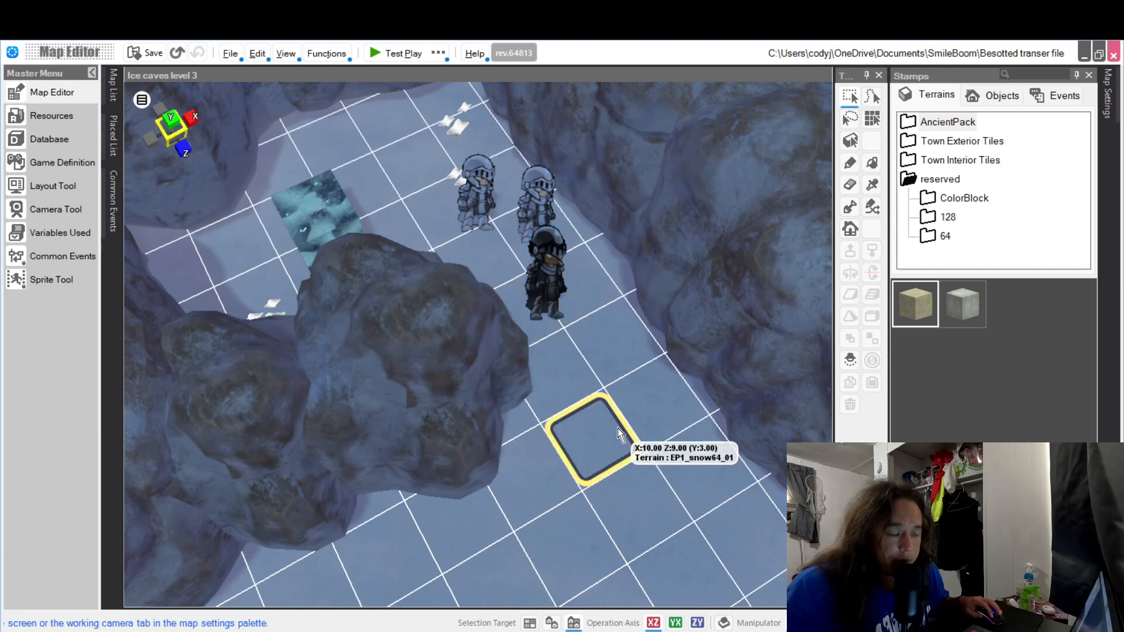
scroll(622, 428, down, 2)
middle_drag(622, 428, 561, 397)
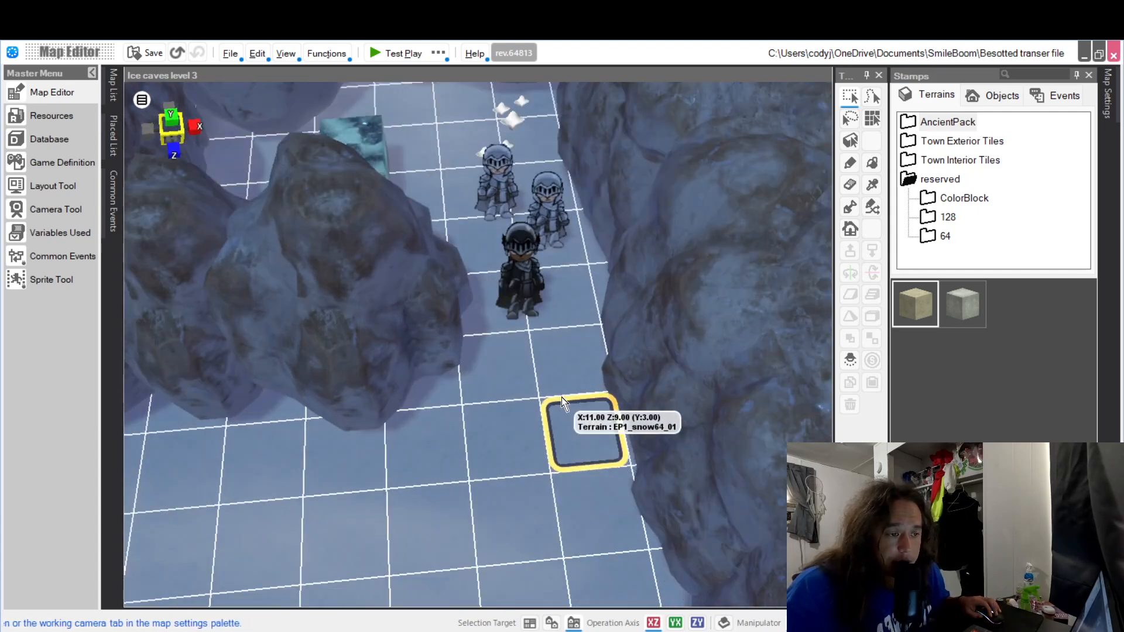
scroll(557, 369, up, 3)
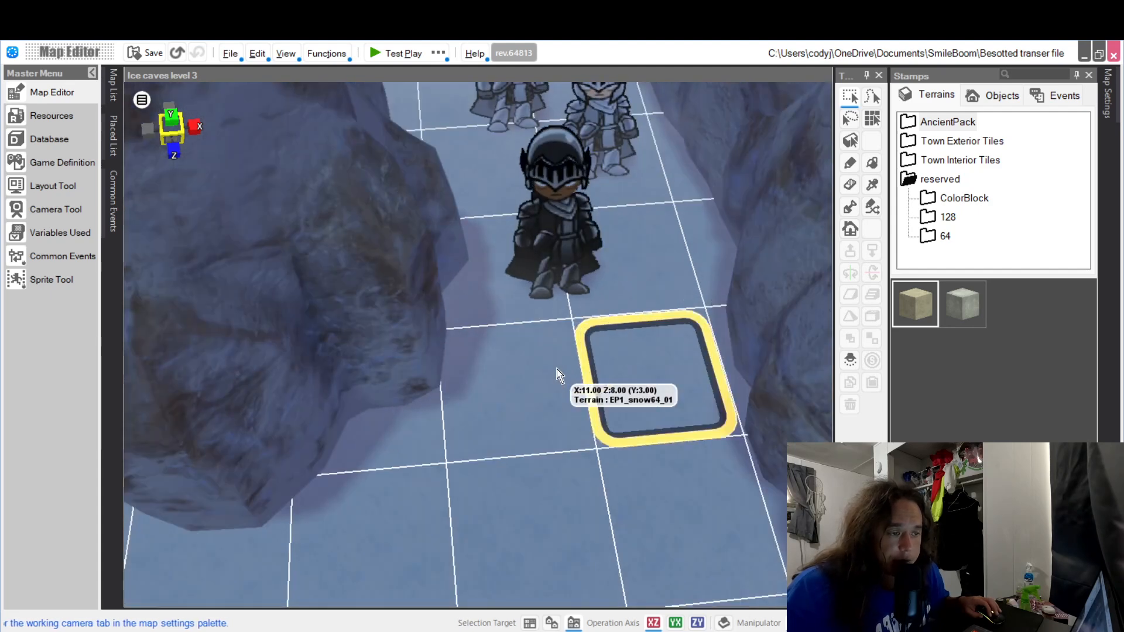
scroll(559, 369, down, 2)
scroll(558, 369, down, 2)
middle_drag(558, 369, 580, 387)
right_drag(595, 363, 588, 369)
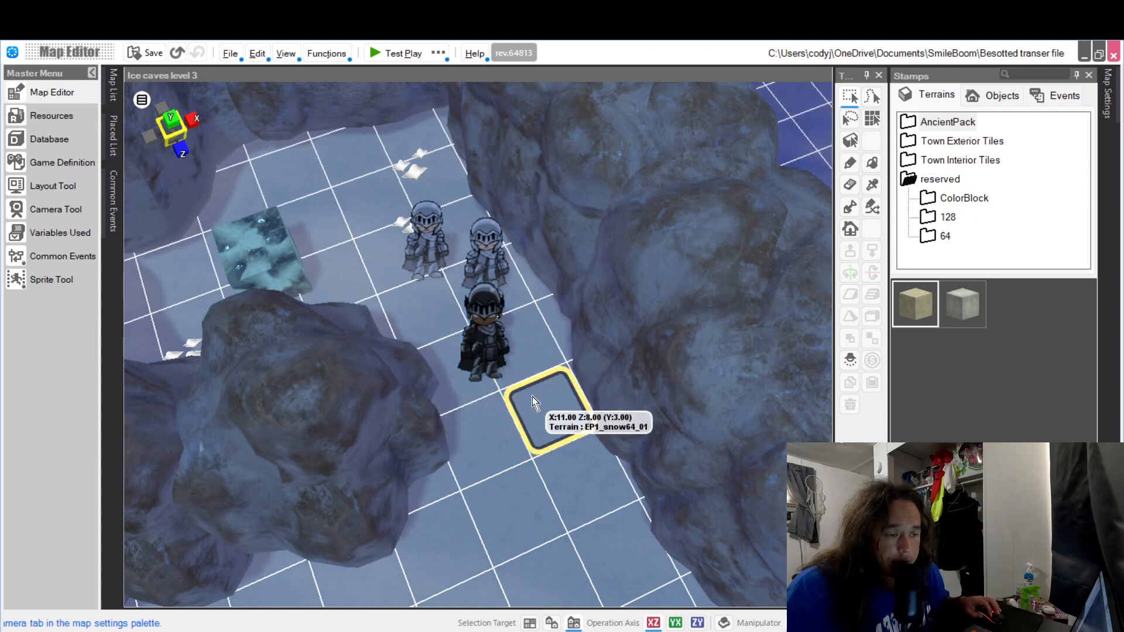
middle_drag(533, 396, 517, 395)
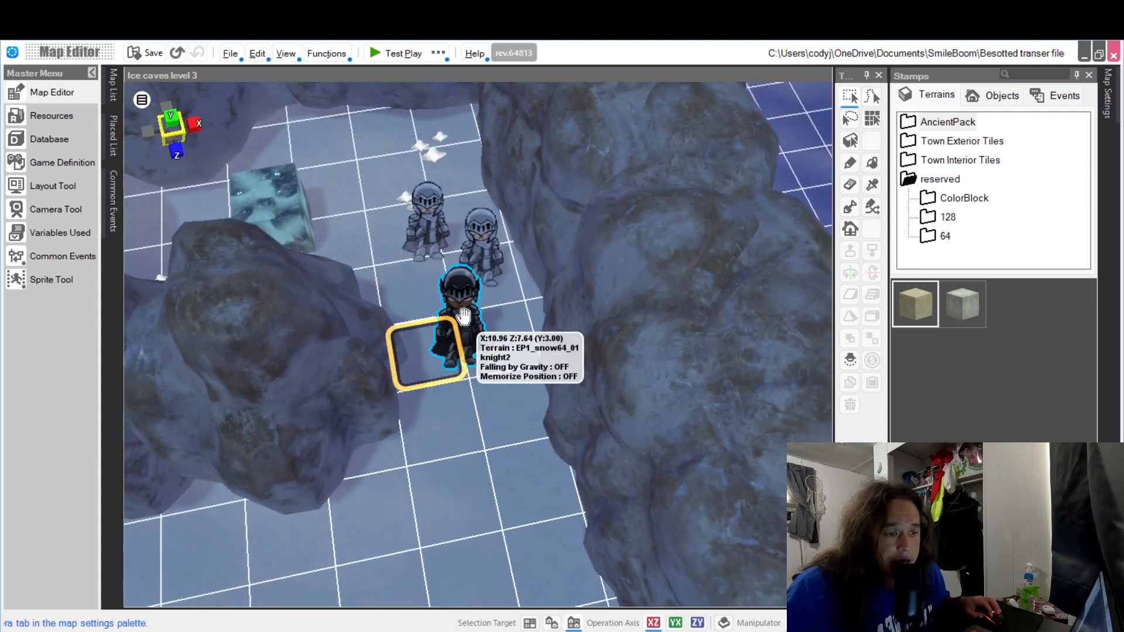
- Open the knight2 event and review the first sheet's camera playback, walking and message commands
click(464, 317)
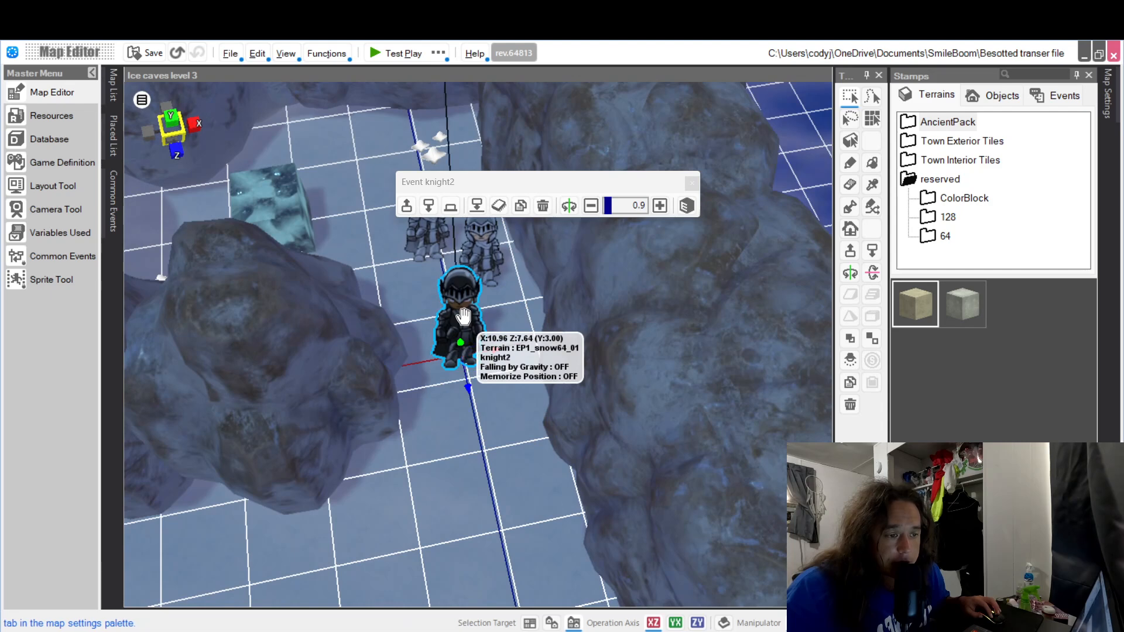
double_click(464, 316)
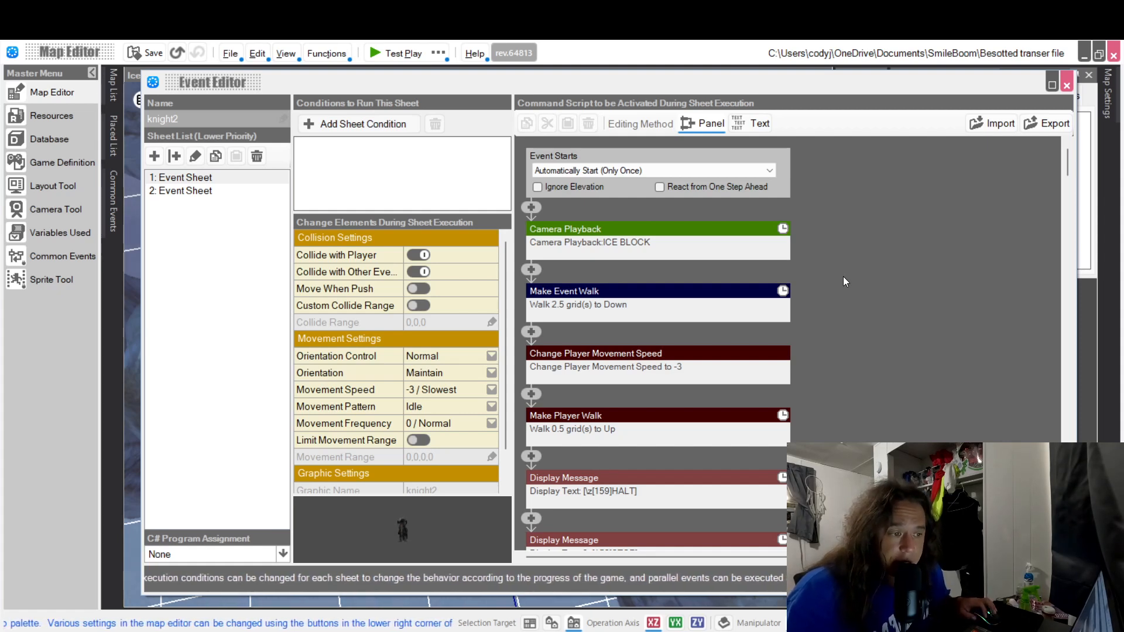
scroll(863, 300, down, 1)
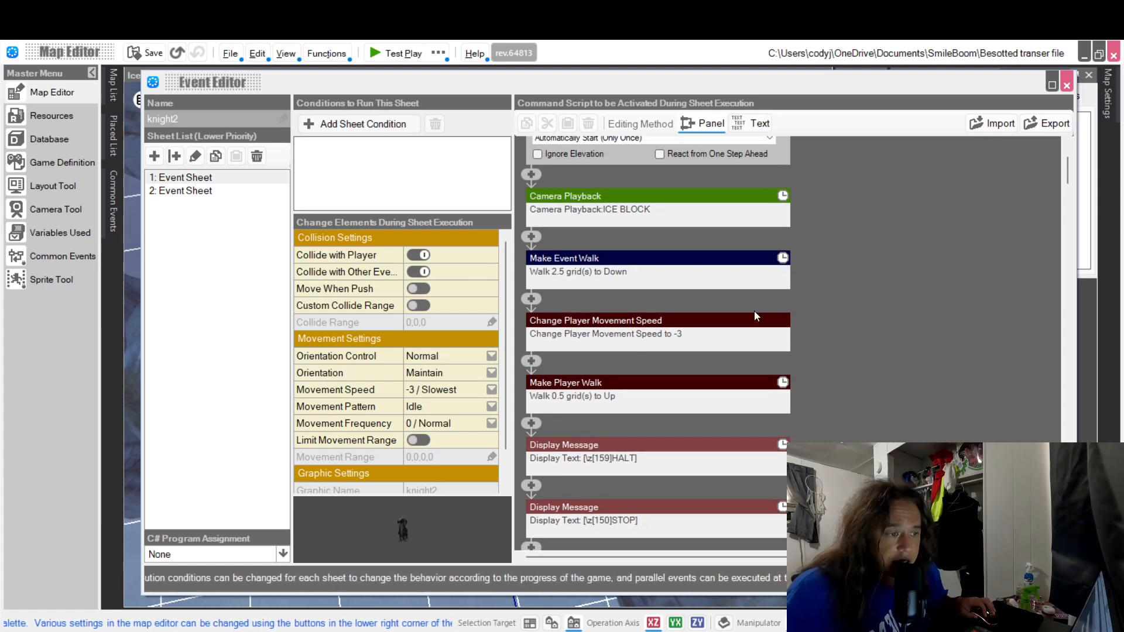
scroll(890, 297, down, 1)
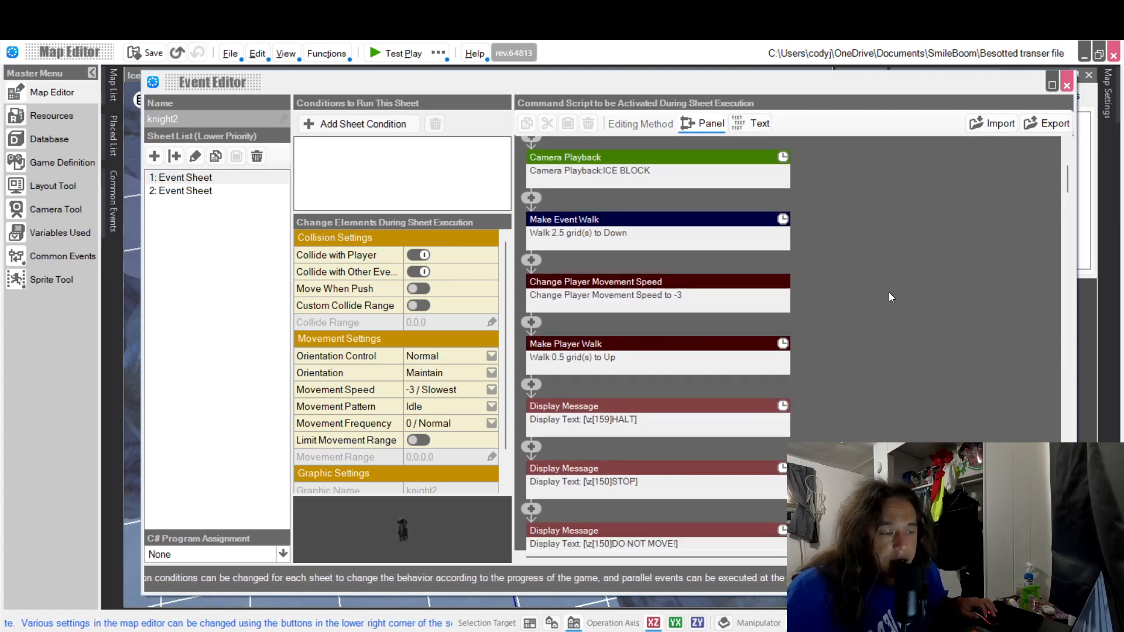
scroll(873, 294, down, 4)
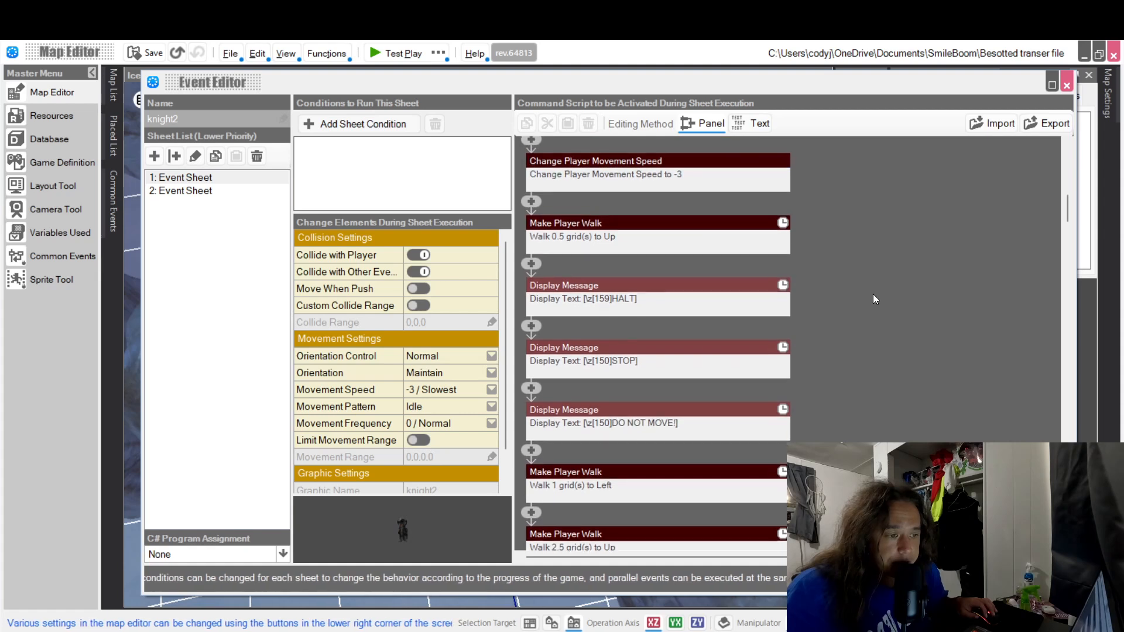
scroll(874, 299, down, 1)
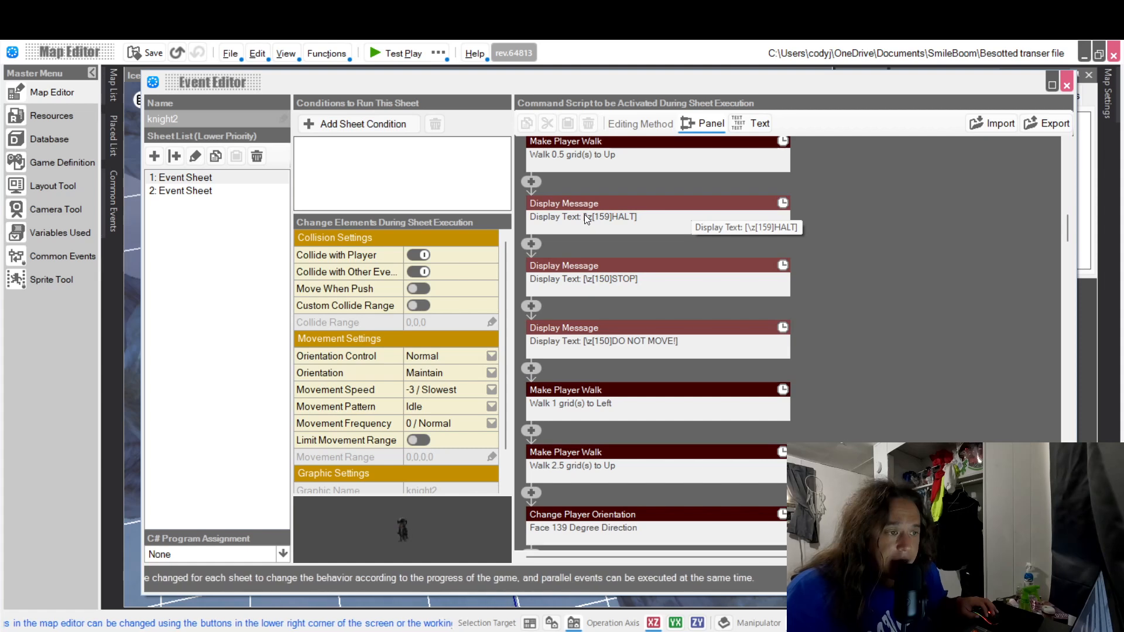
- Try an empty Display Message command above the HALT message to check its speech bubble targets, and delete it
click(531, 181)
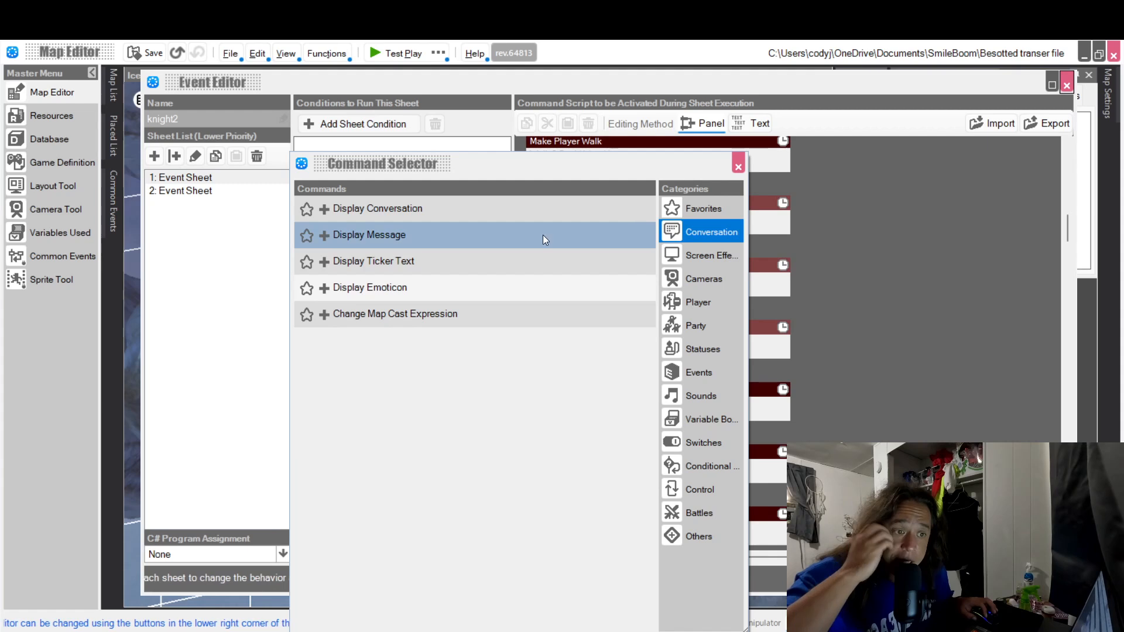
click(367, 236)
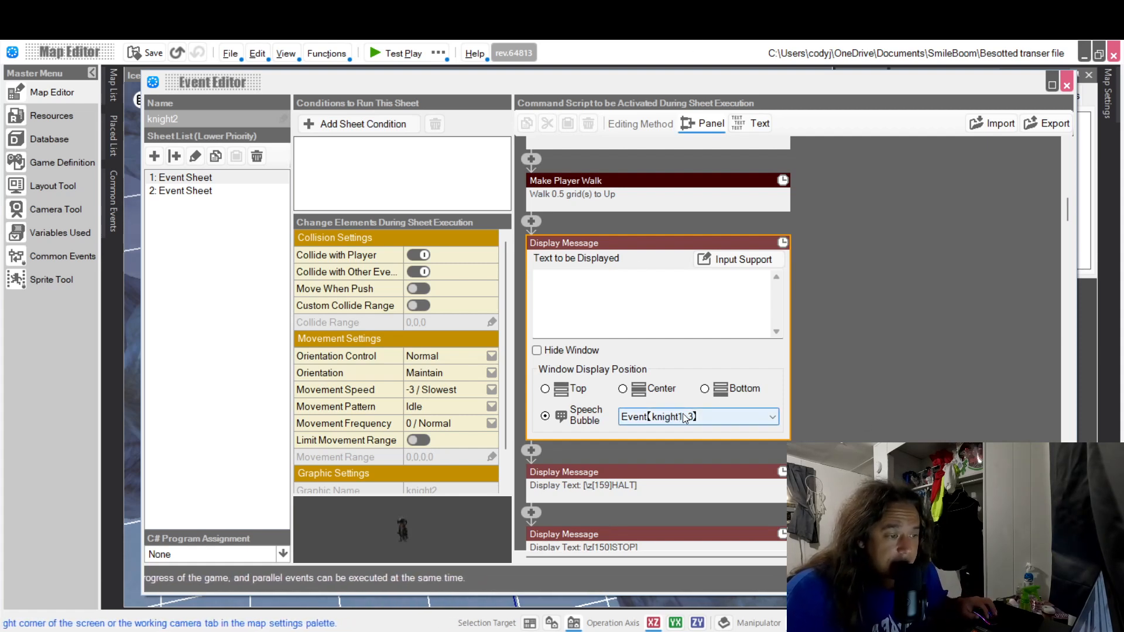
click(768, 417)
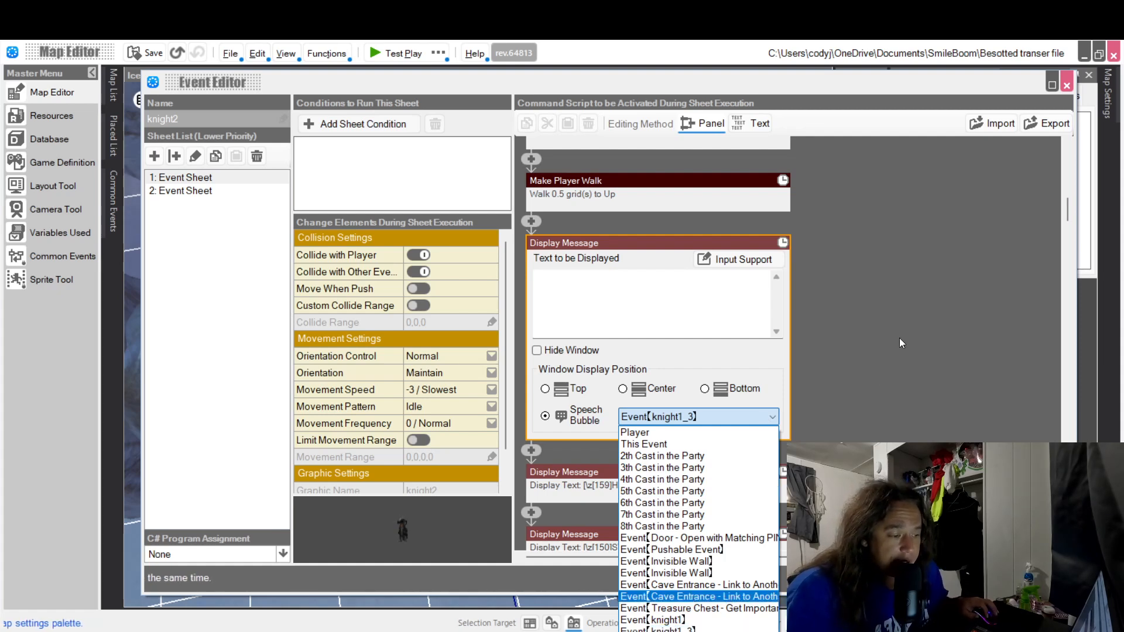
click(860, 291)
click(716, 248)
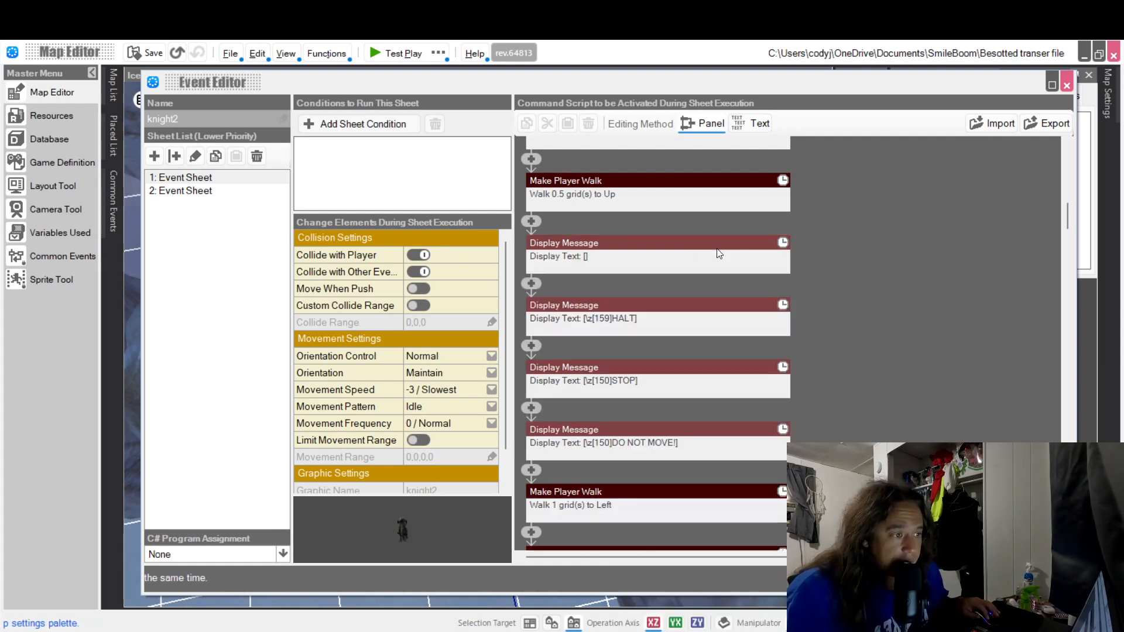
right_click(655, 239)
click(702, 316)
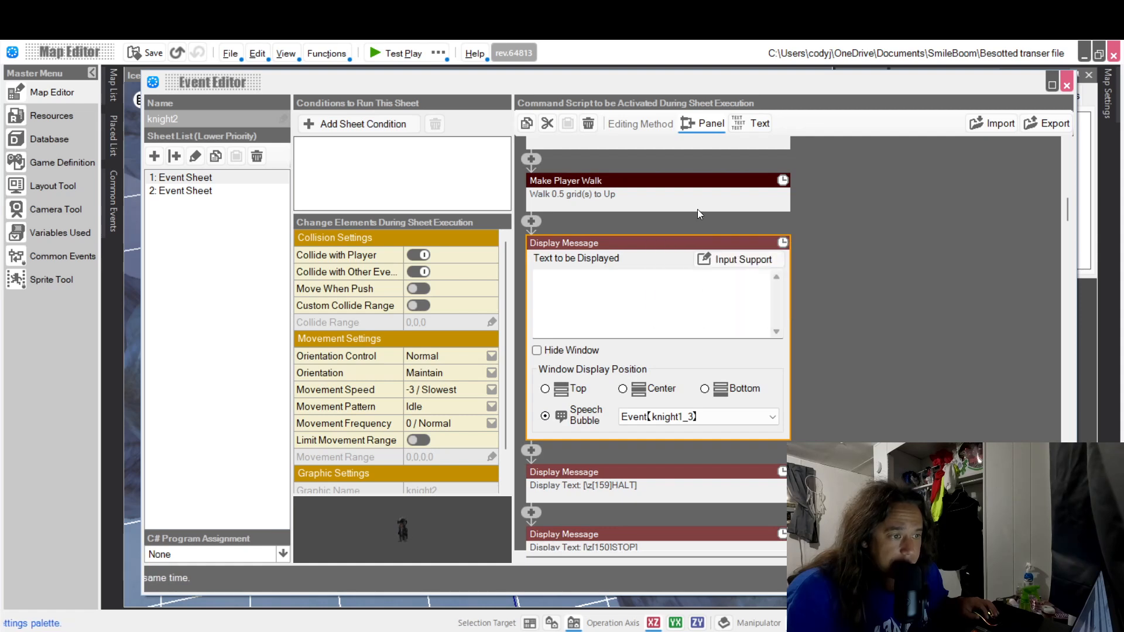
- Check the STOP message's speech bubble target options, and close the knight2 event without saving the changes
click(688, 317)
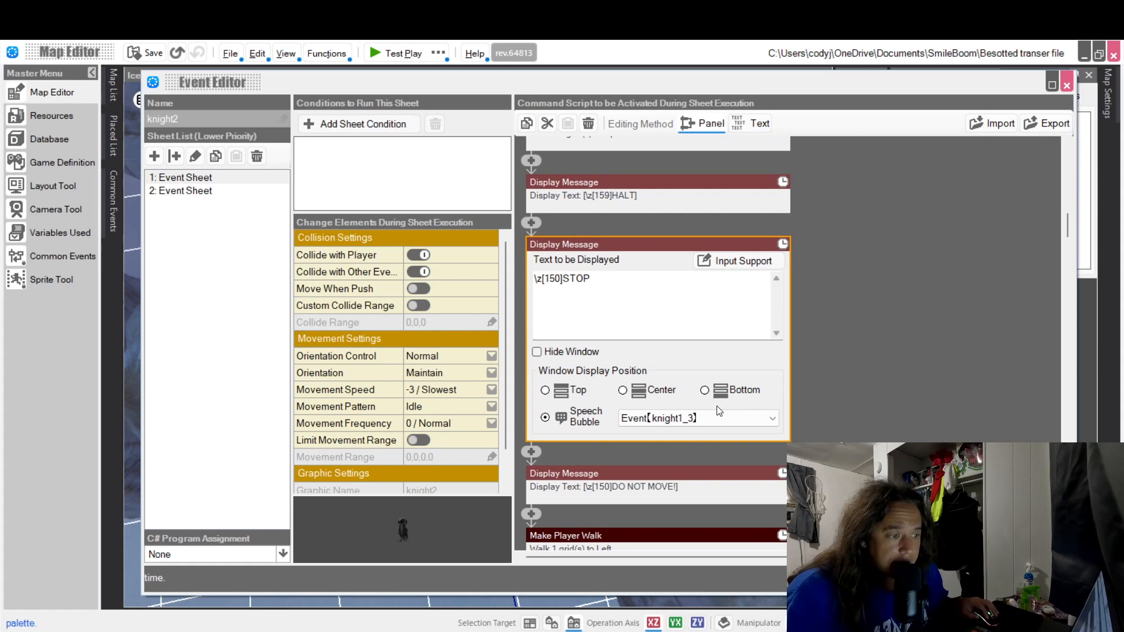
click(715, 423)
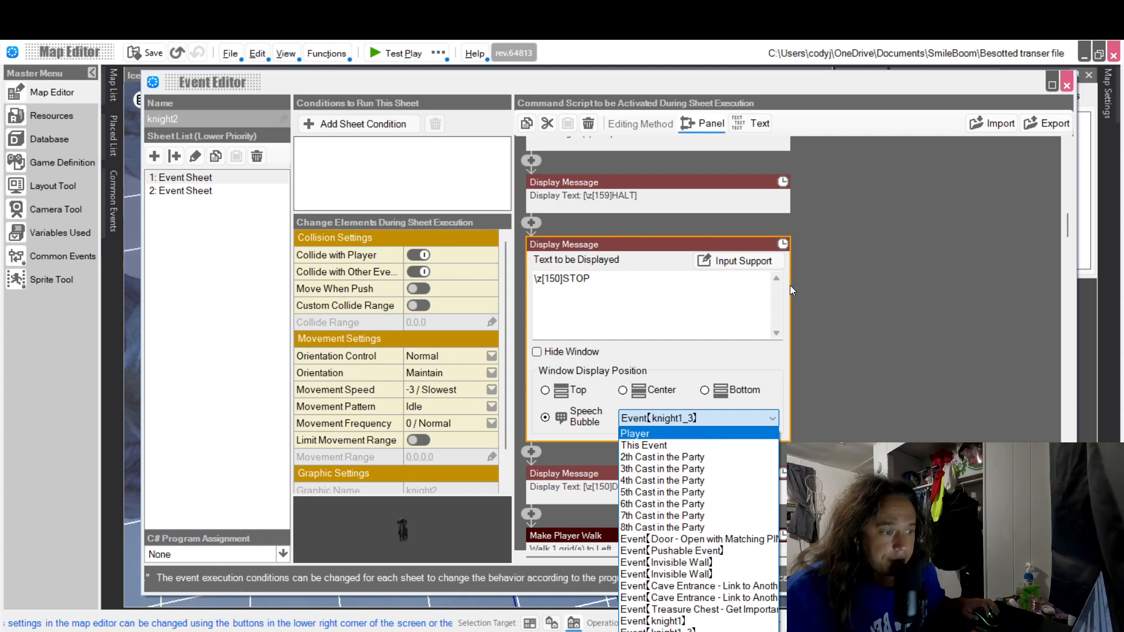
click(866, 374)
click(869, 324)
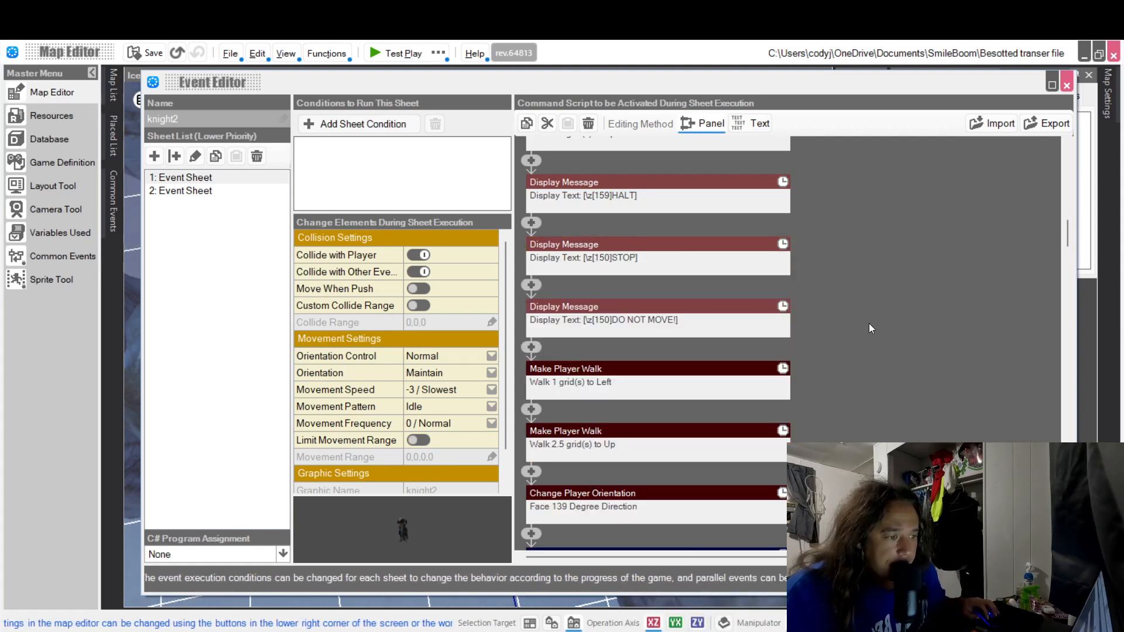
click(698, 268)
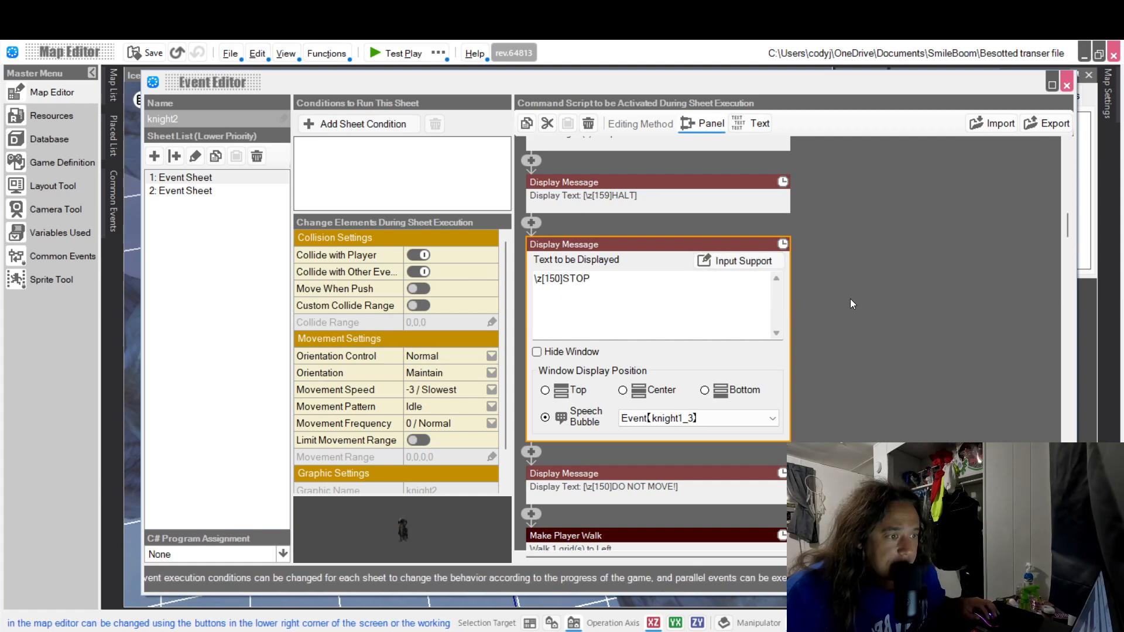
scroll(825, 298, down, 1)
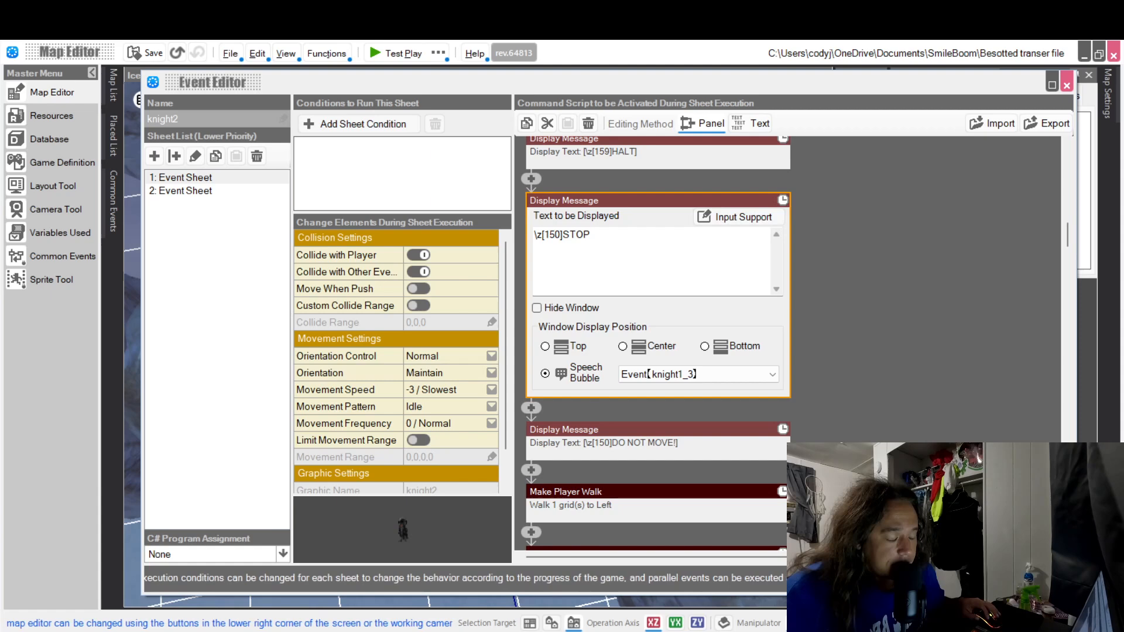
key(Escape)
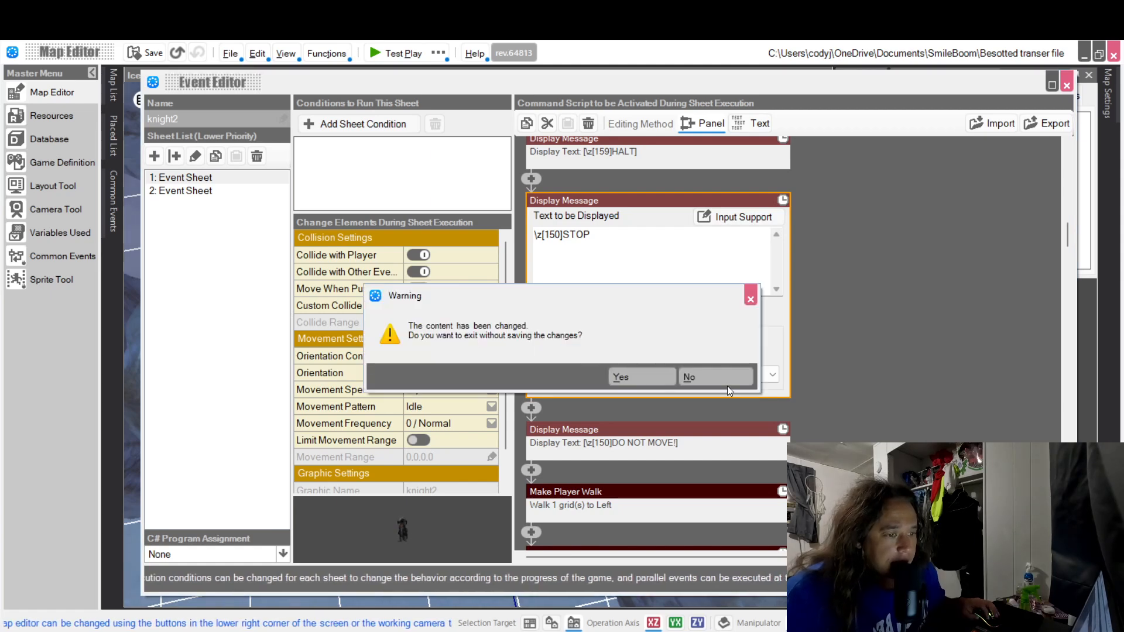
click(631, 379)
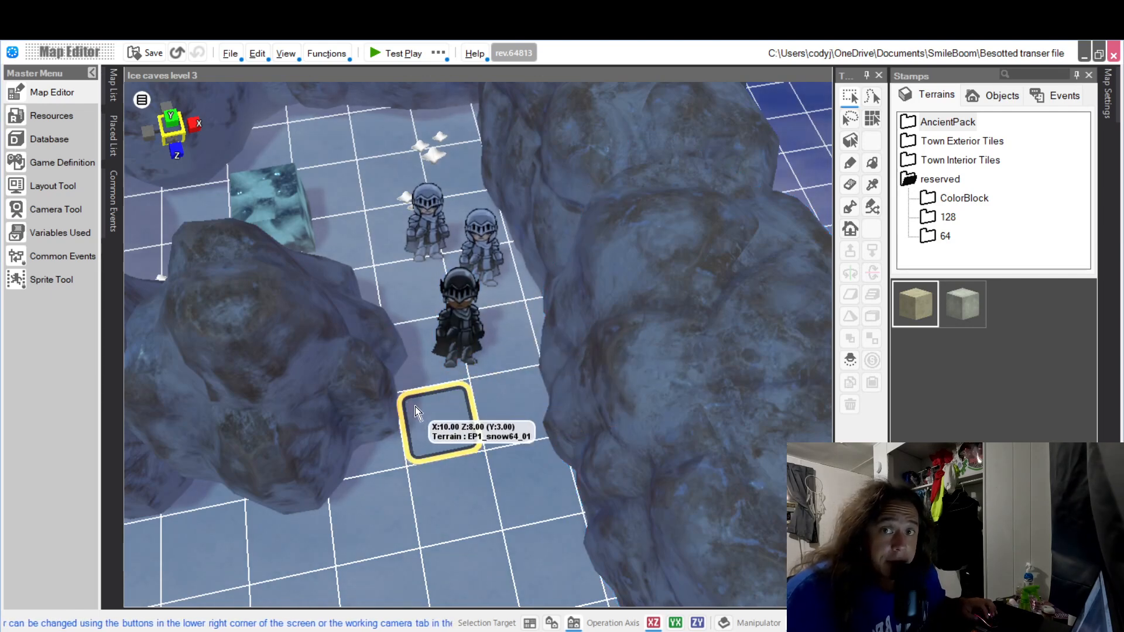
- Review the knight1_3 event's walk command and start trigger, and open the knight1 event for inspection
scroll(416, 409, up, 3)
scroll(415, 410, down, 2)
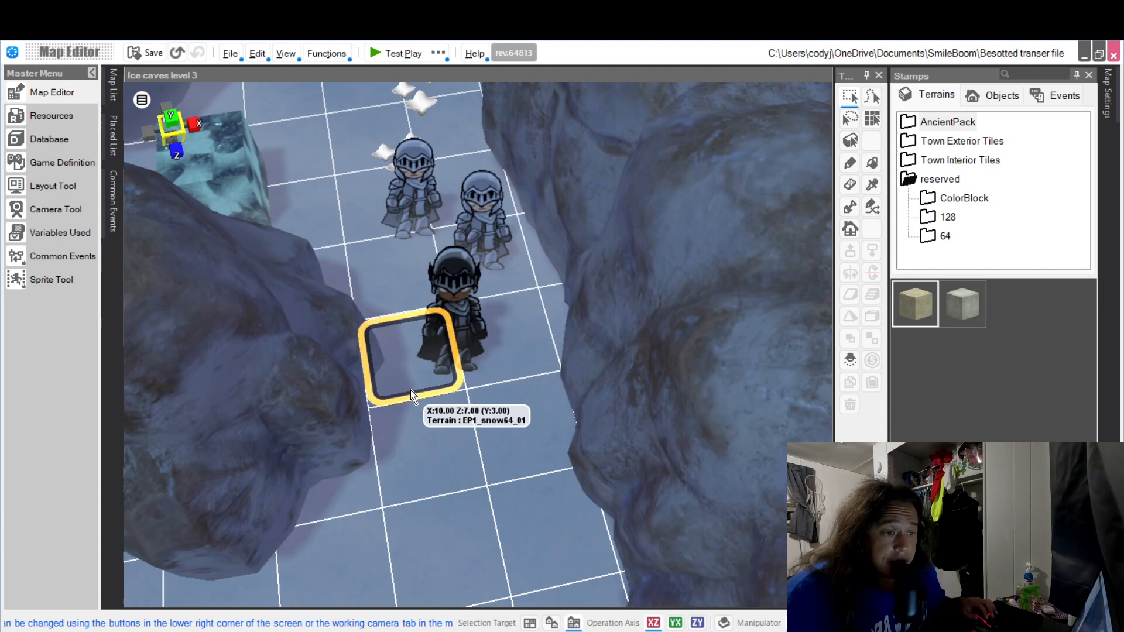
scroll(410, 390, down, 3)
scroll(448, 419, up, 2)
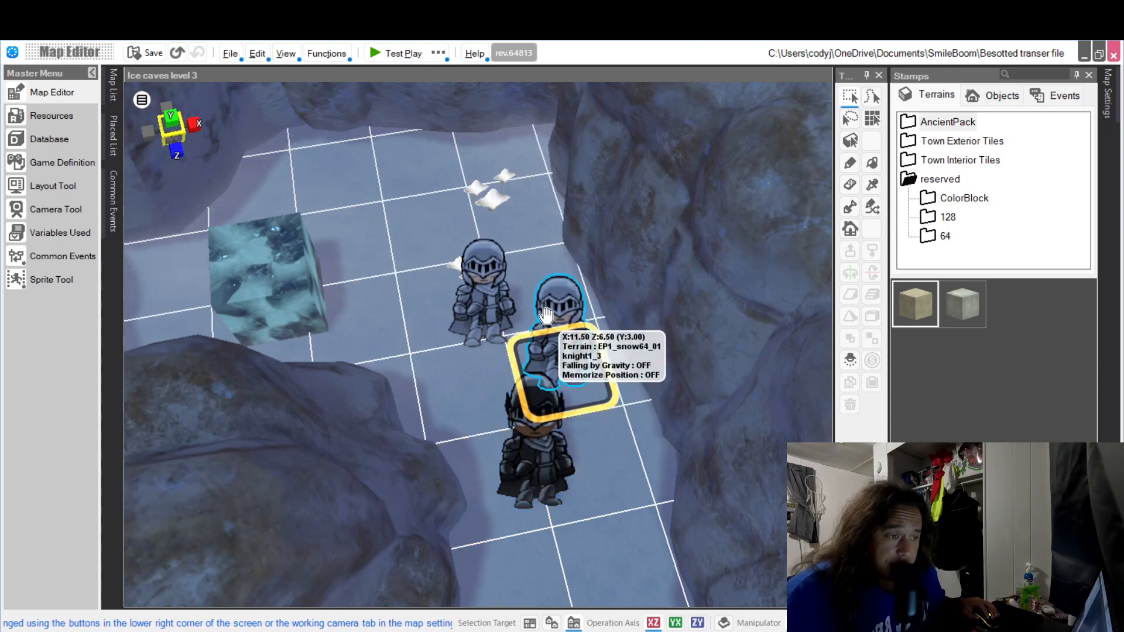
click(565, 307)
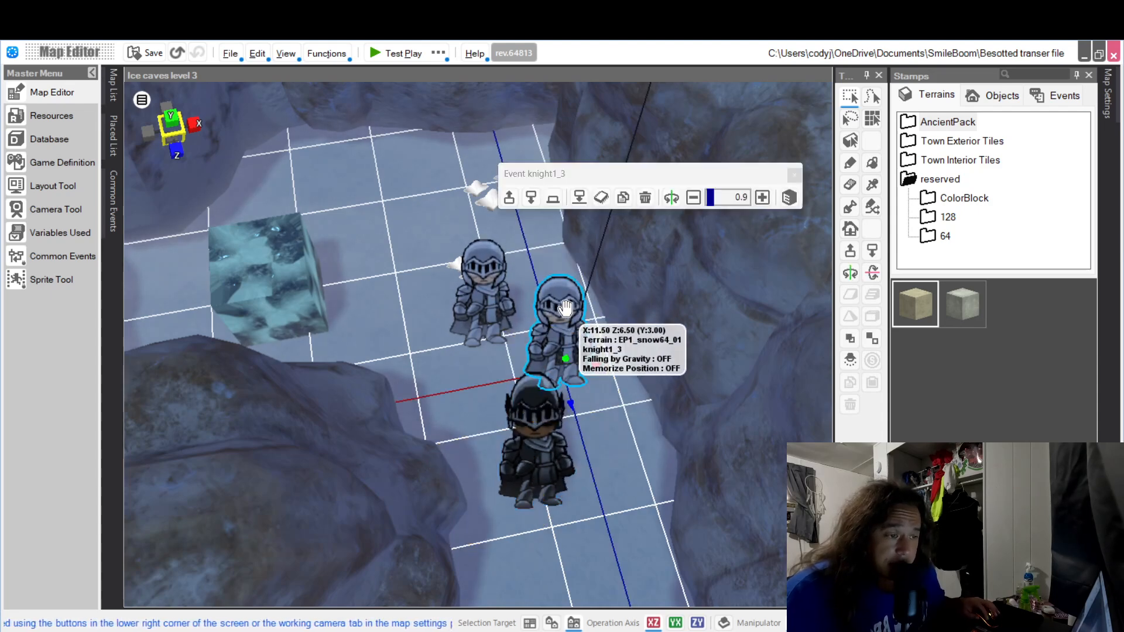
double_click(566, 307)
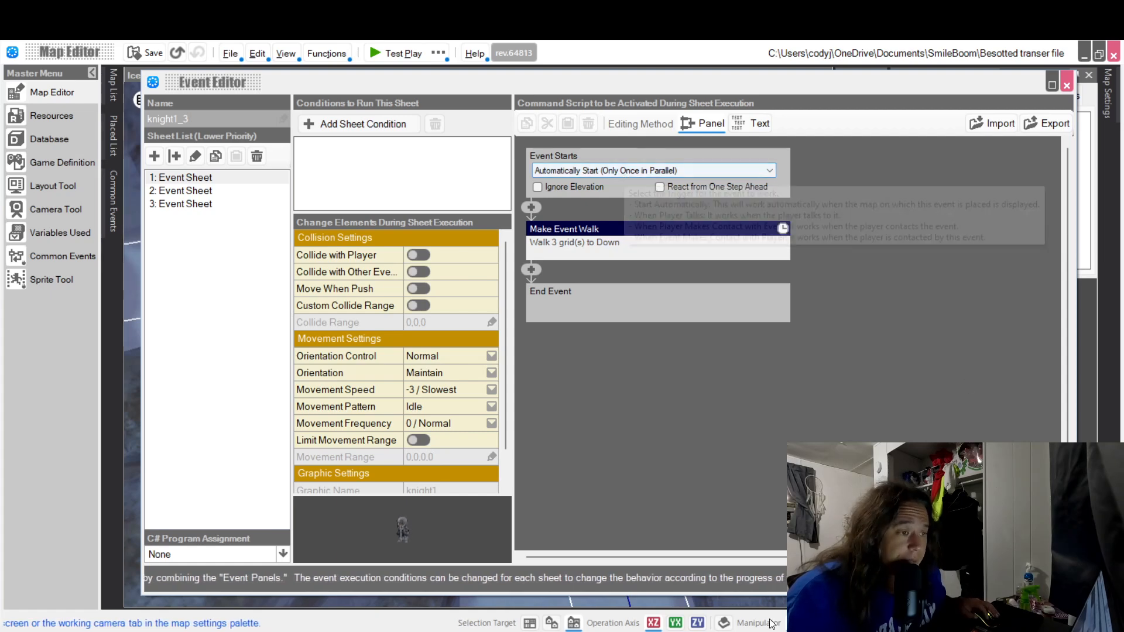
click(1067, 85)
click(485, 262)
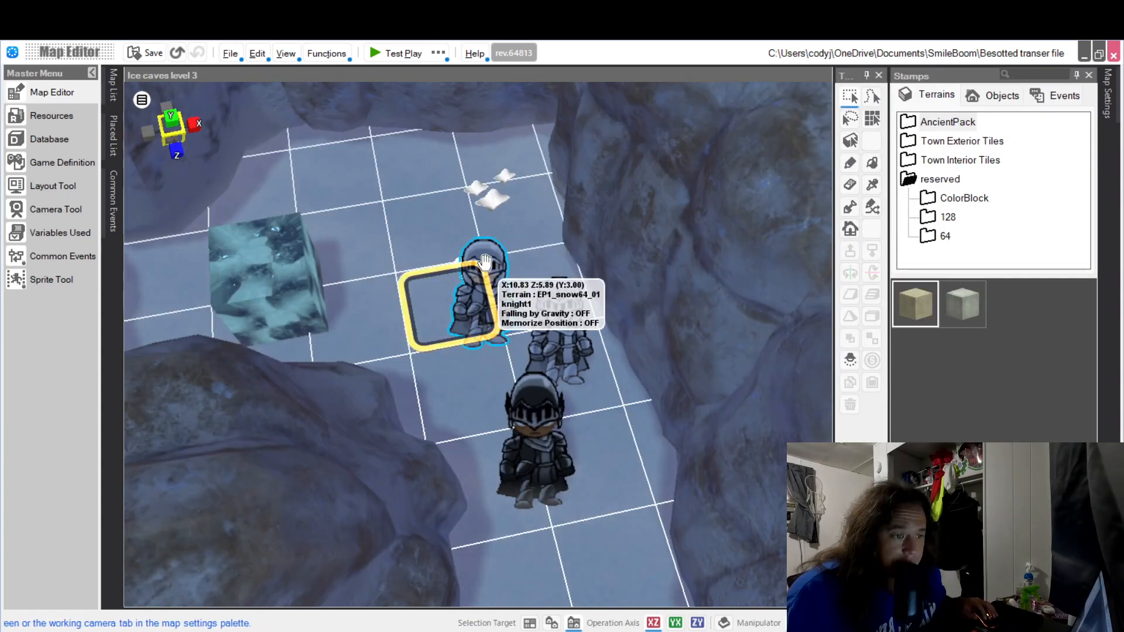
double_click(485, 261)
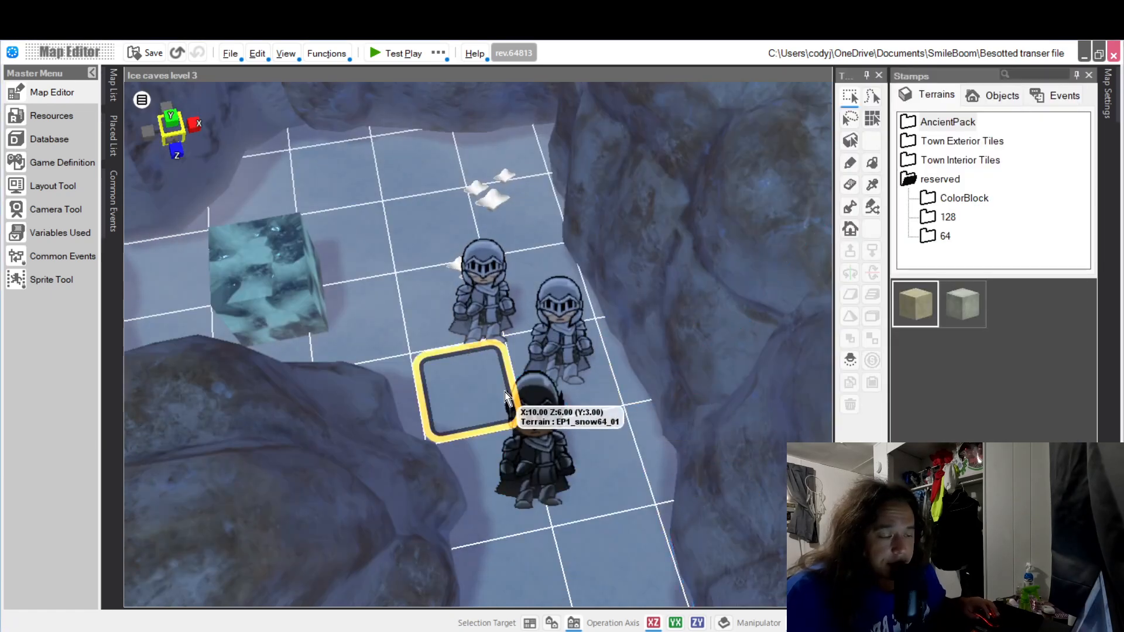
- Reopen the knight2 event, review its first sheet's commands through to the event's end, and close it
click(539, 410)
double_click(540, 410)
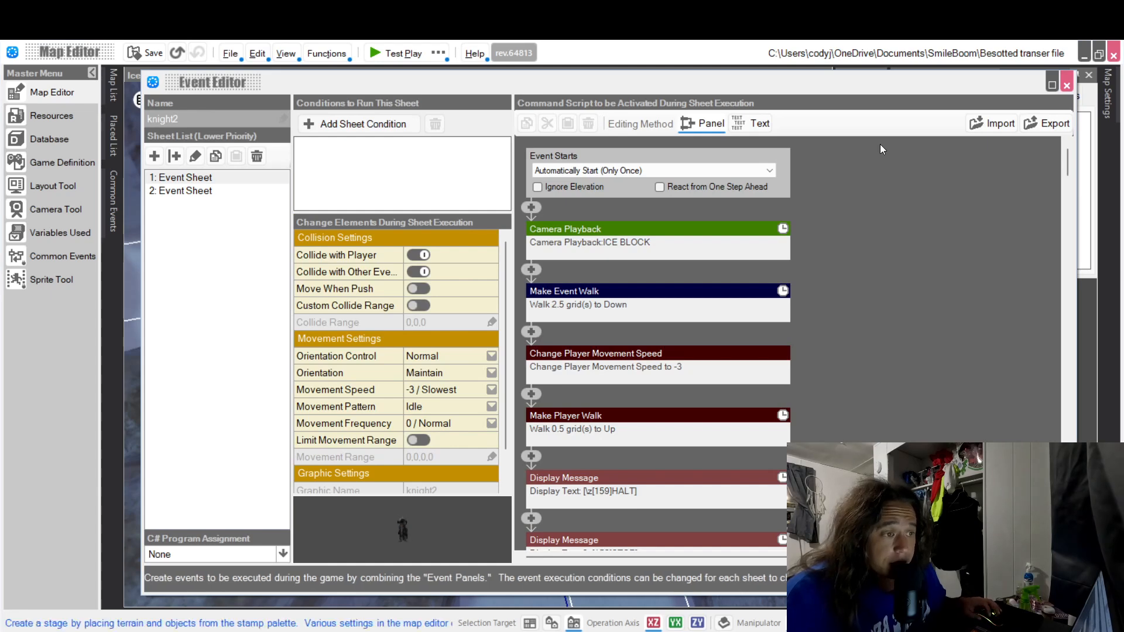
scroll(732, 255, down, 3)
scroll(732, 259, down, 9)
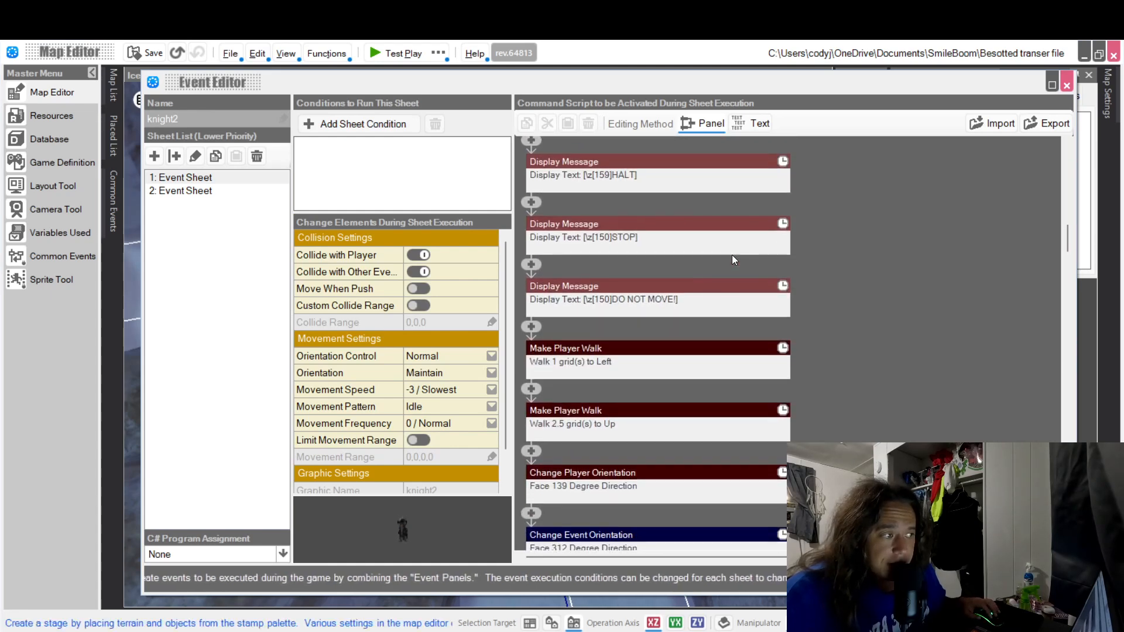
scroll(733, 258, down, 10)
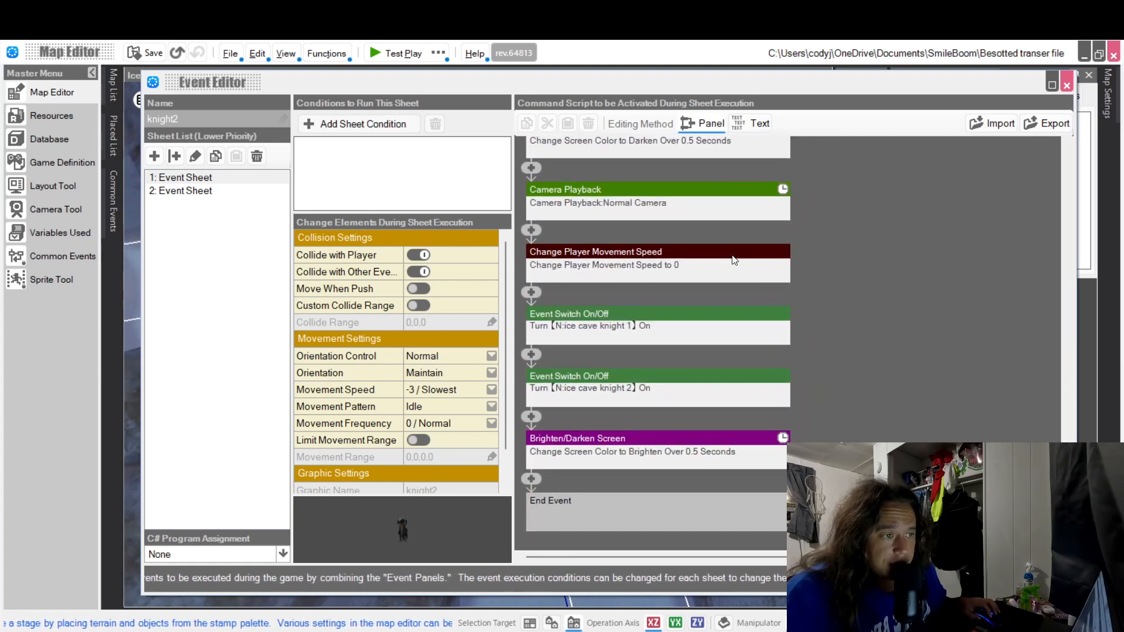
scroll(741, 269, up, 5)
scroll(743, 270, up, 4)
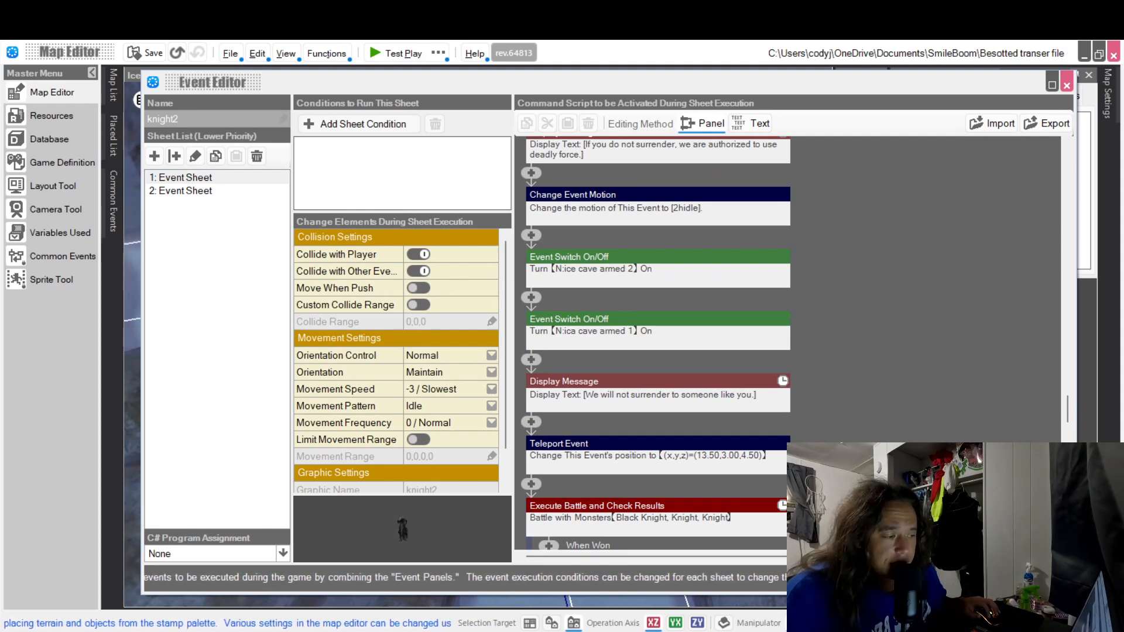
click(1067, 86)
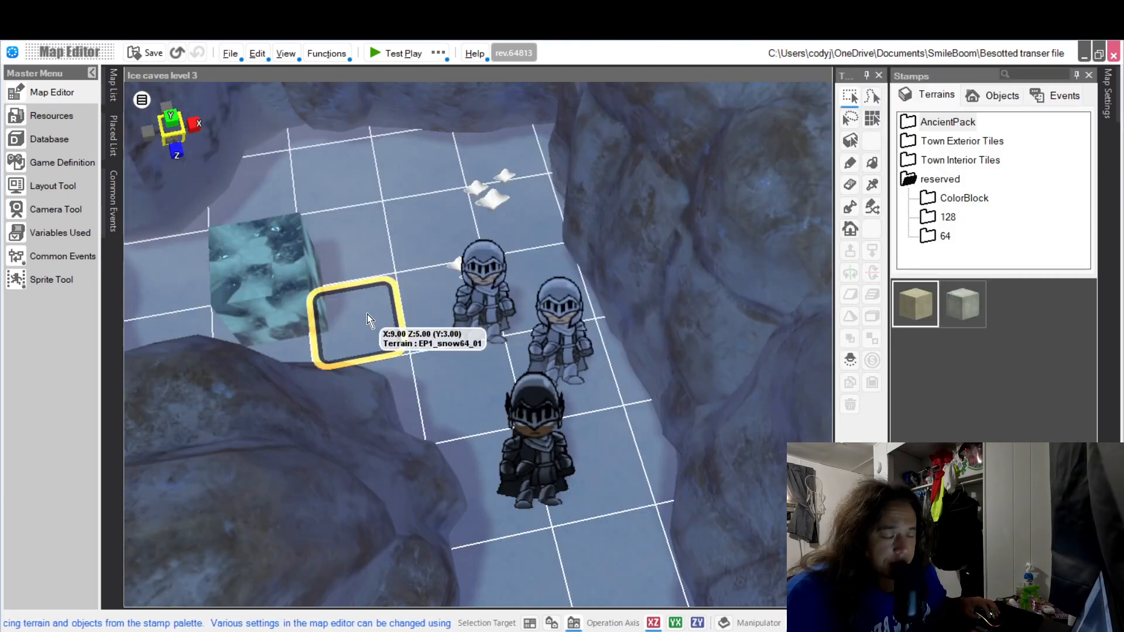
- Launch another test play with Title Skip to replay the knights' cutscene
click(433, 53)
click(433, 53)
click(444, 52)
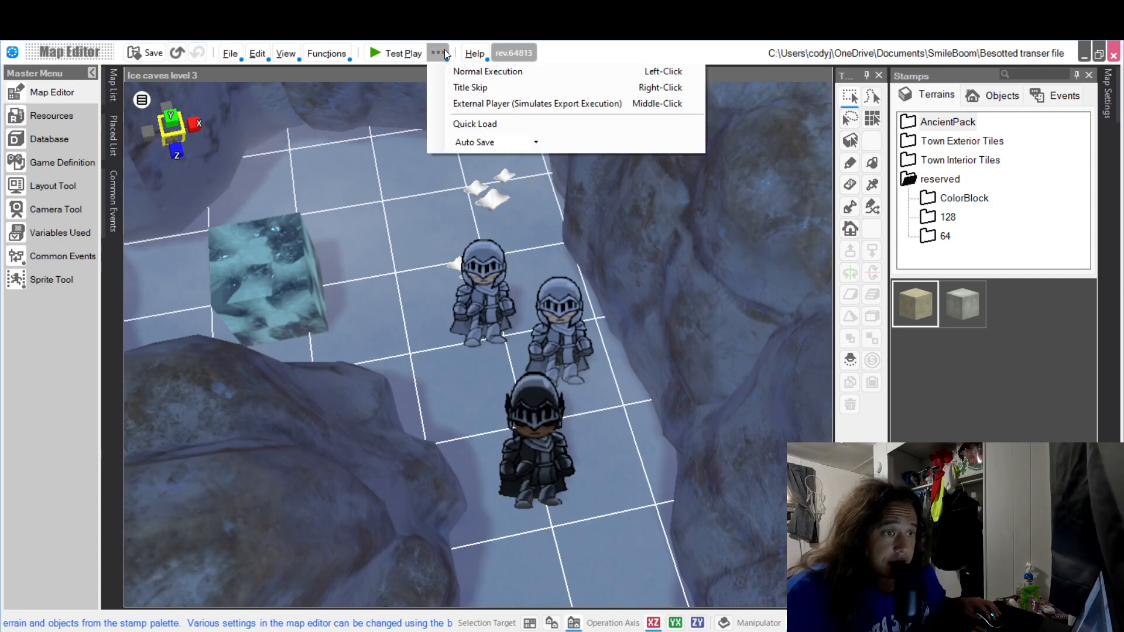
click(472, 88)
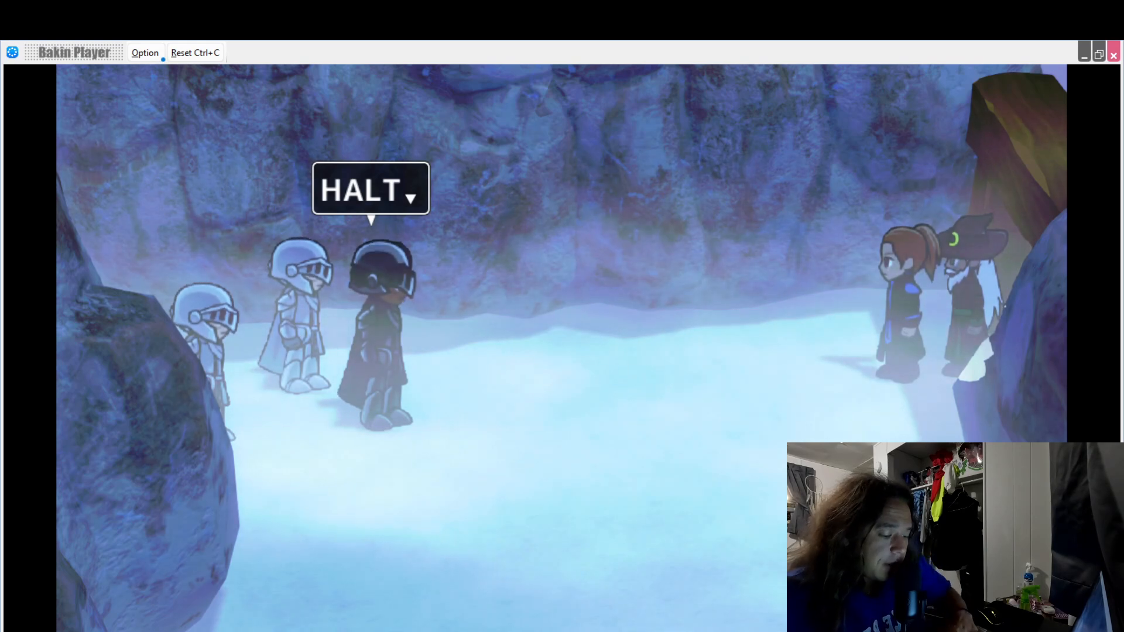
- Play through the cutscene dialogue from "HALT" into the battle with the three knights, and close the test play
key(Return)
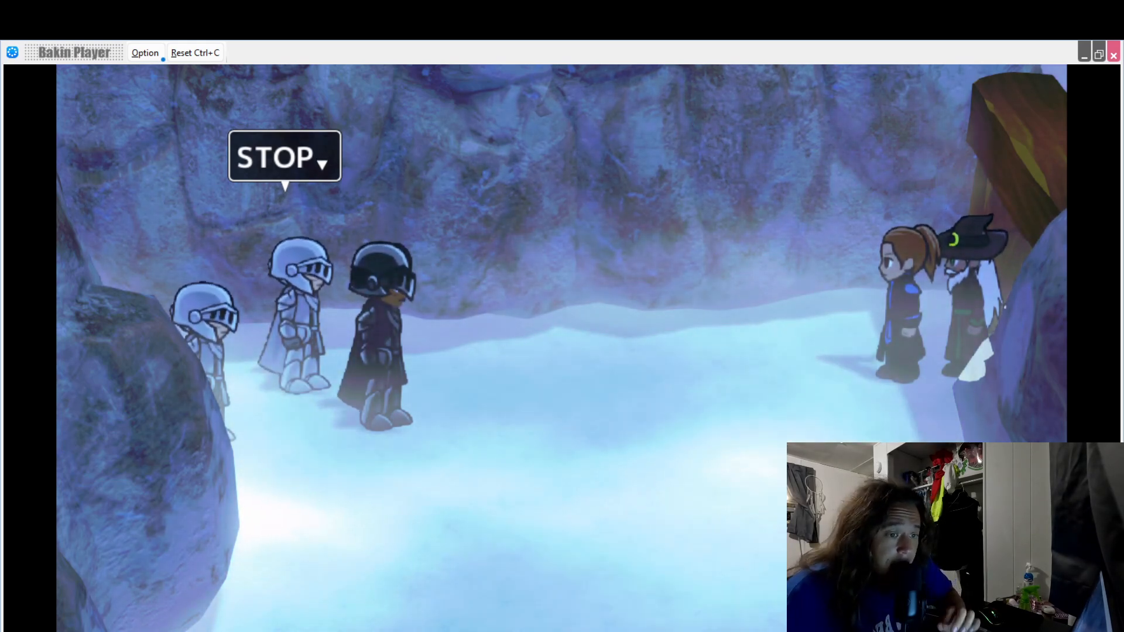
key(Return)
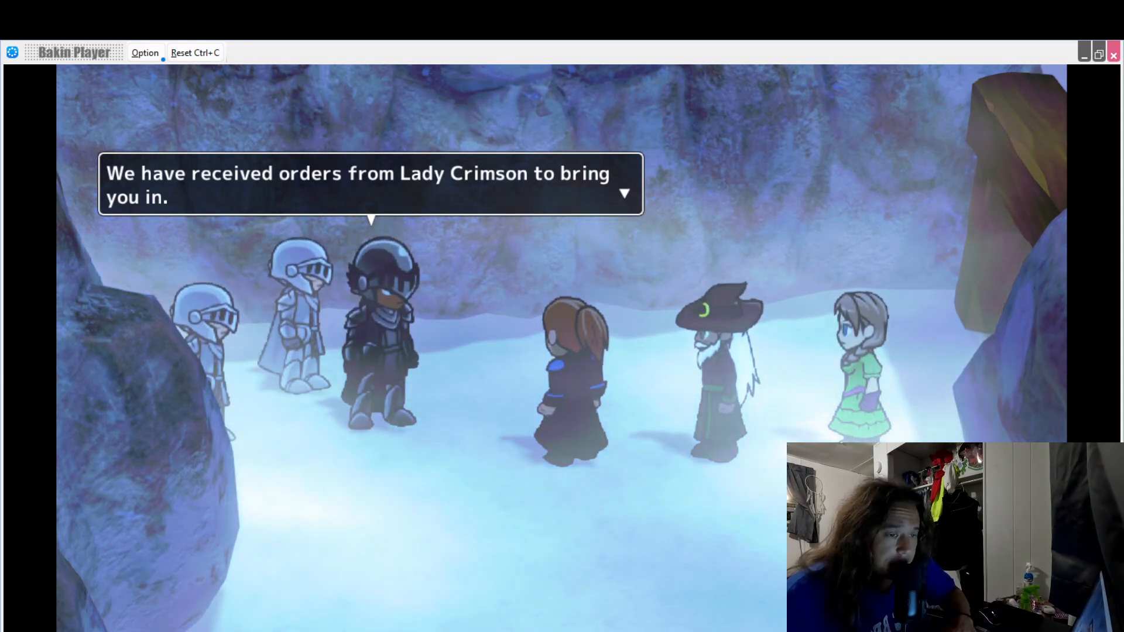
key(Return)
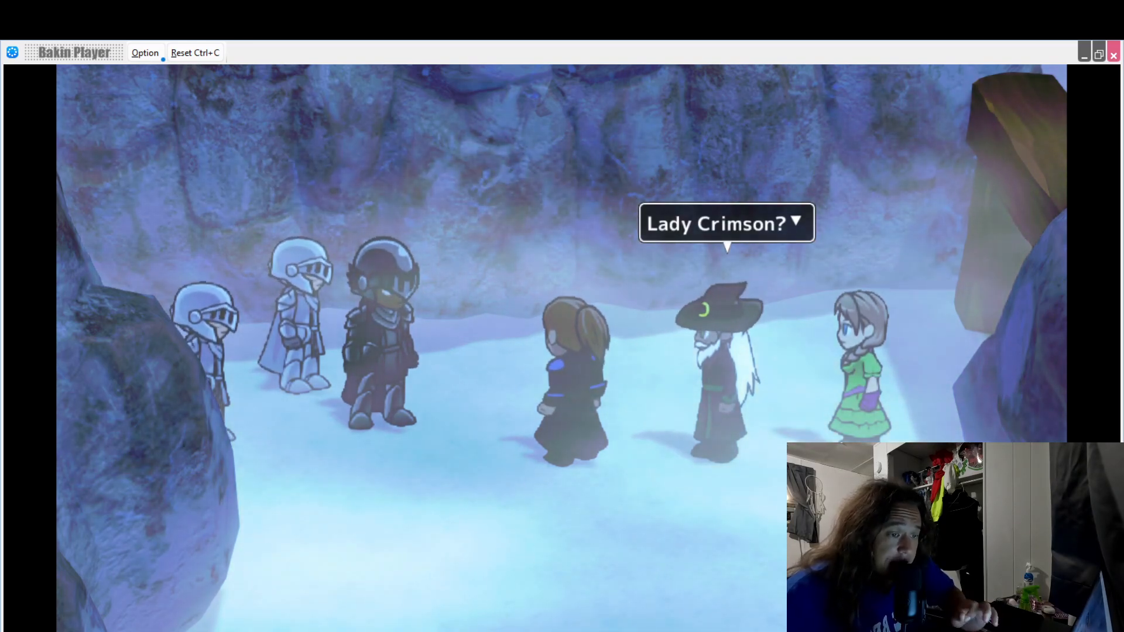
key(Return)
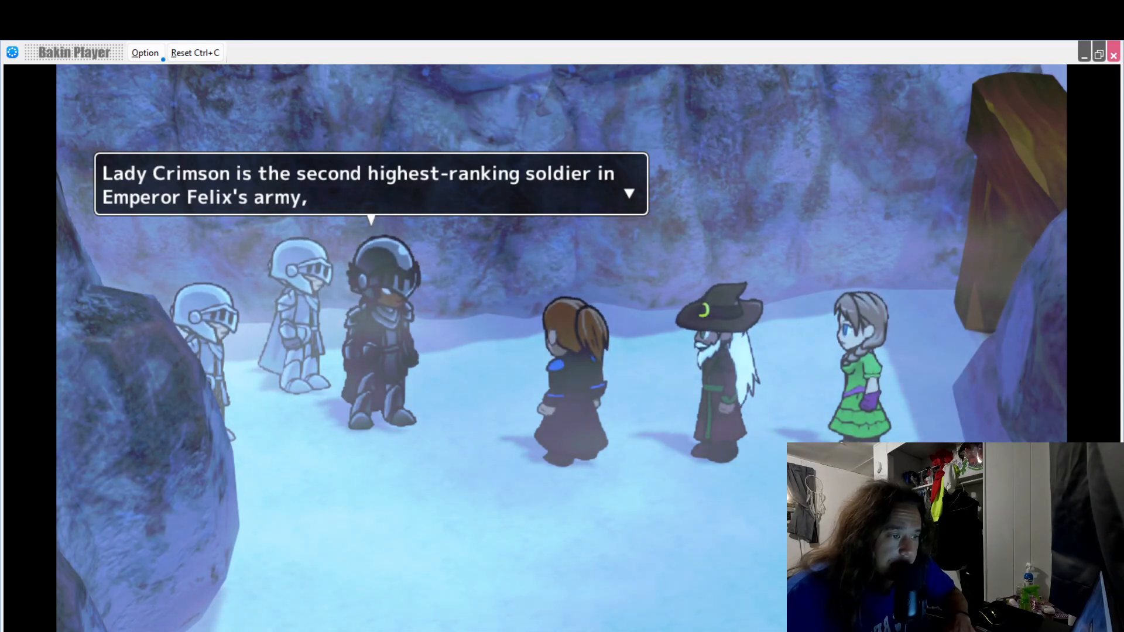
key(Return)
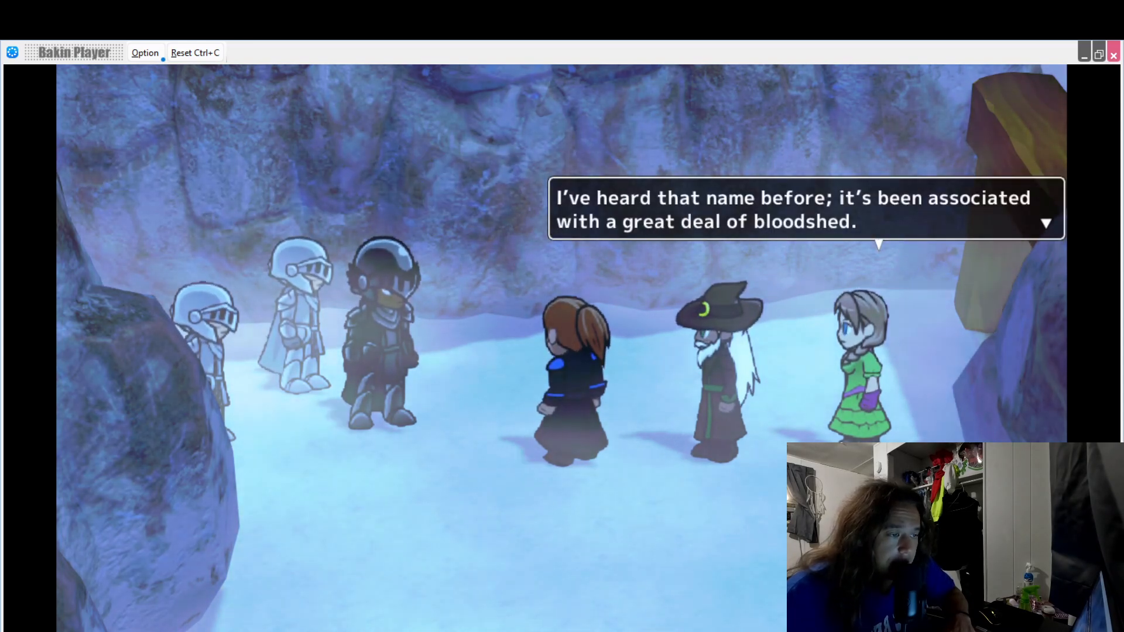
key(Return)
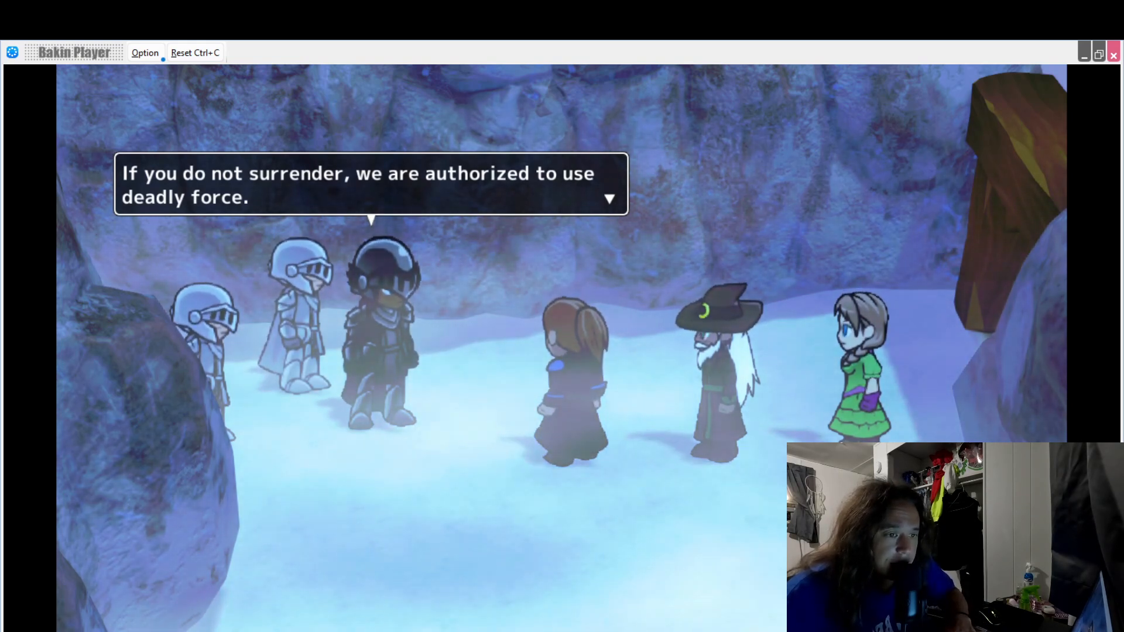
key(Return)
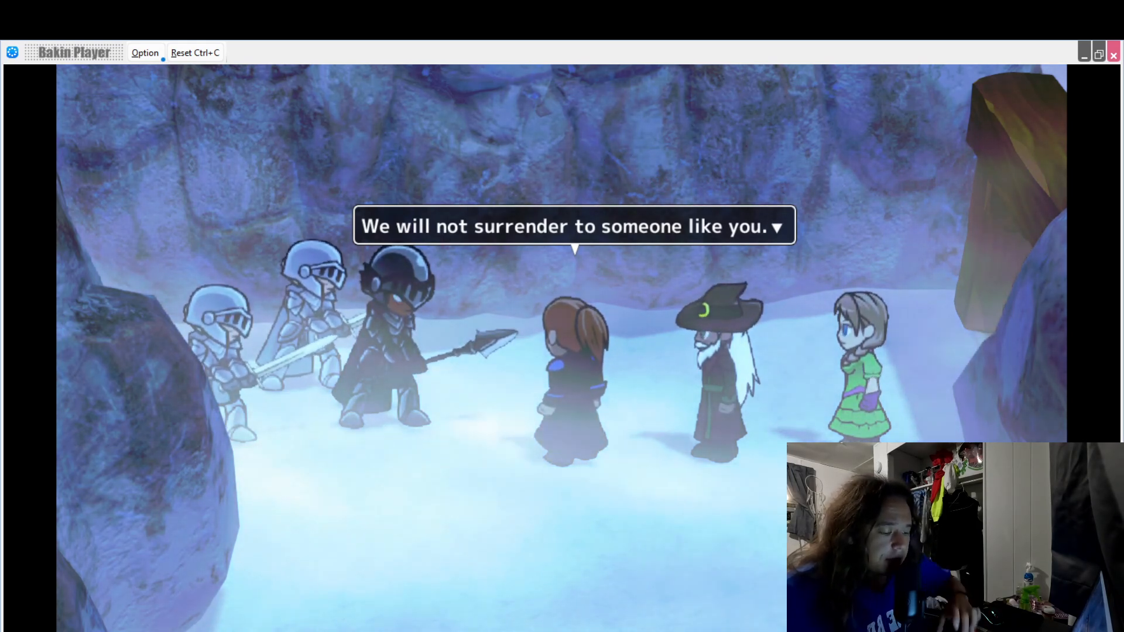
key(Return)
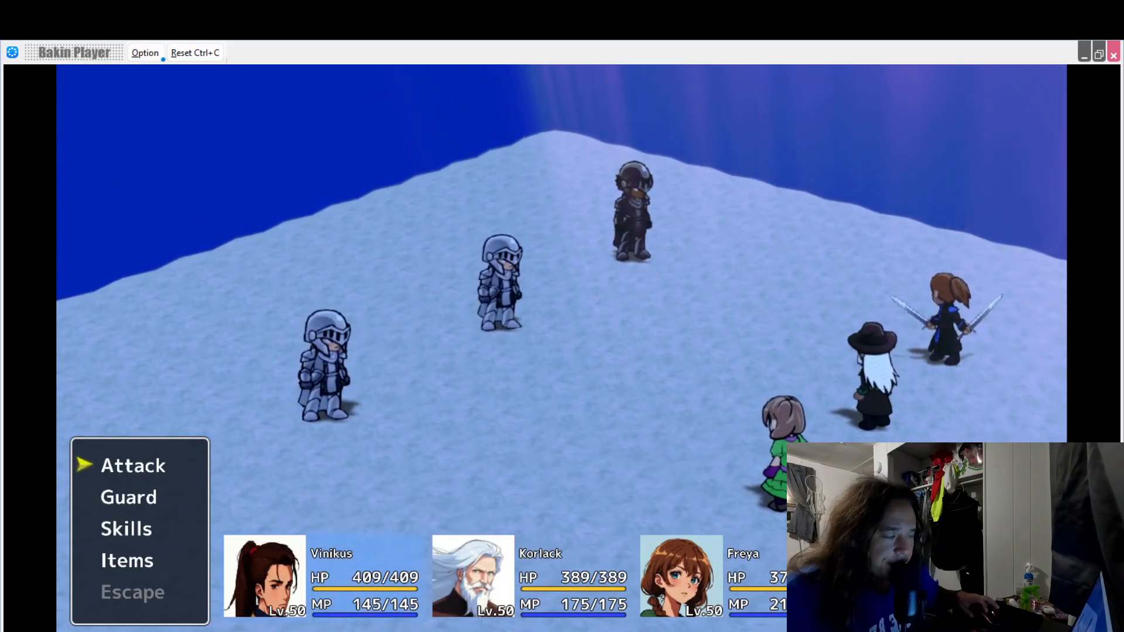
click(1114, 54)
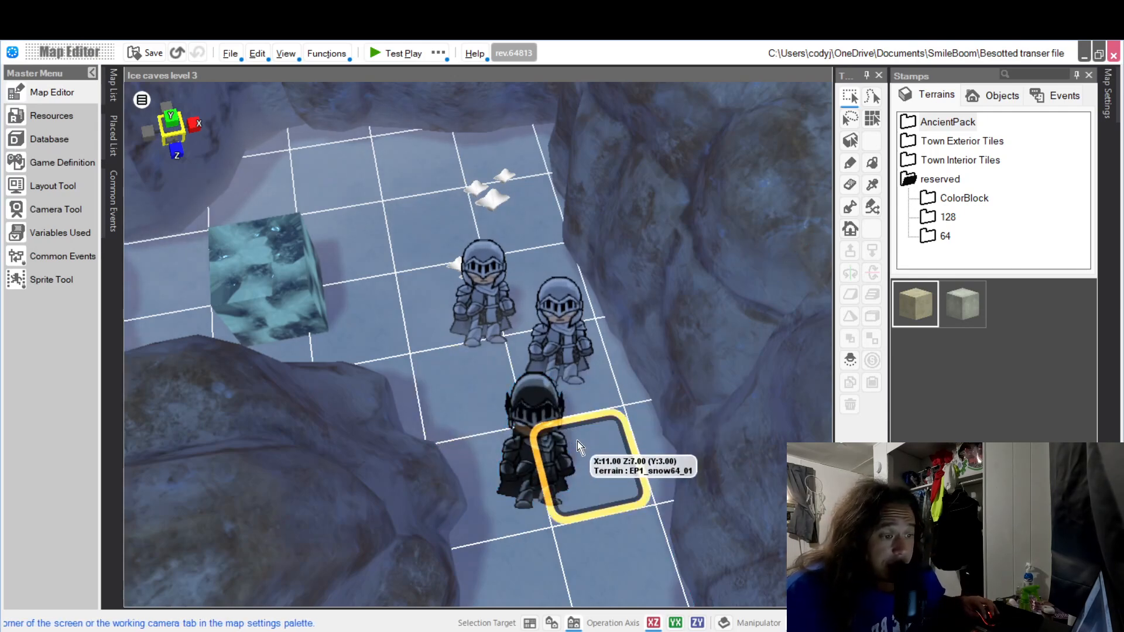
- Open the knight2 event again and read through its first sheet's commands as far as the ice cave armed switch
middle_drag(577, 441, 604, 440)
click(597, 384)
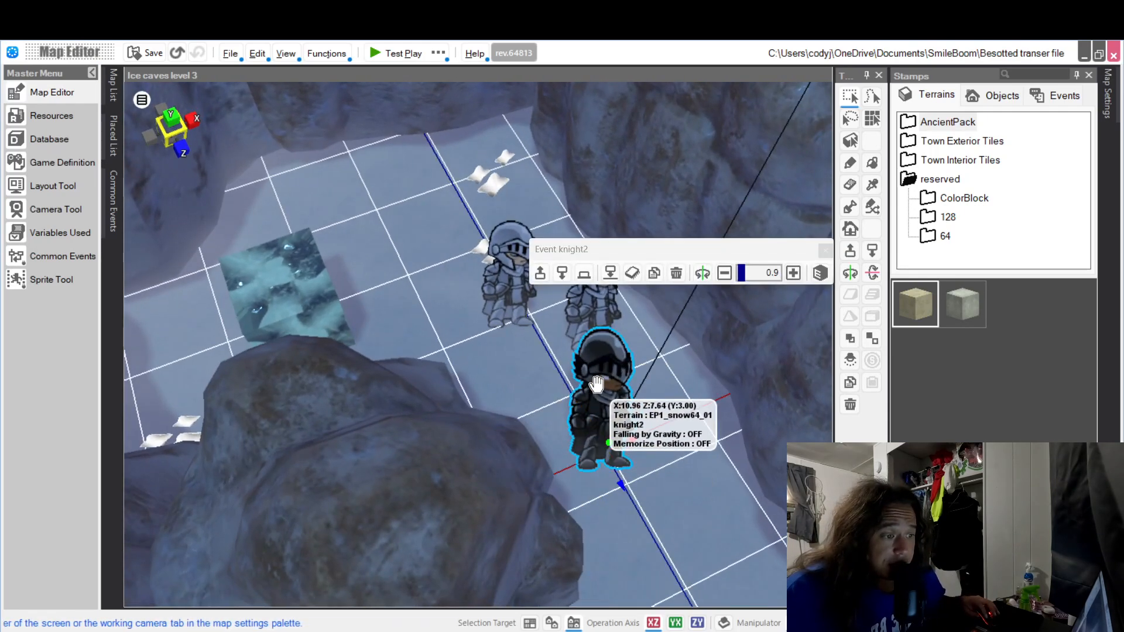
double_click(602, 374)
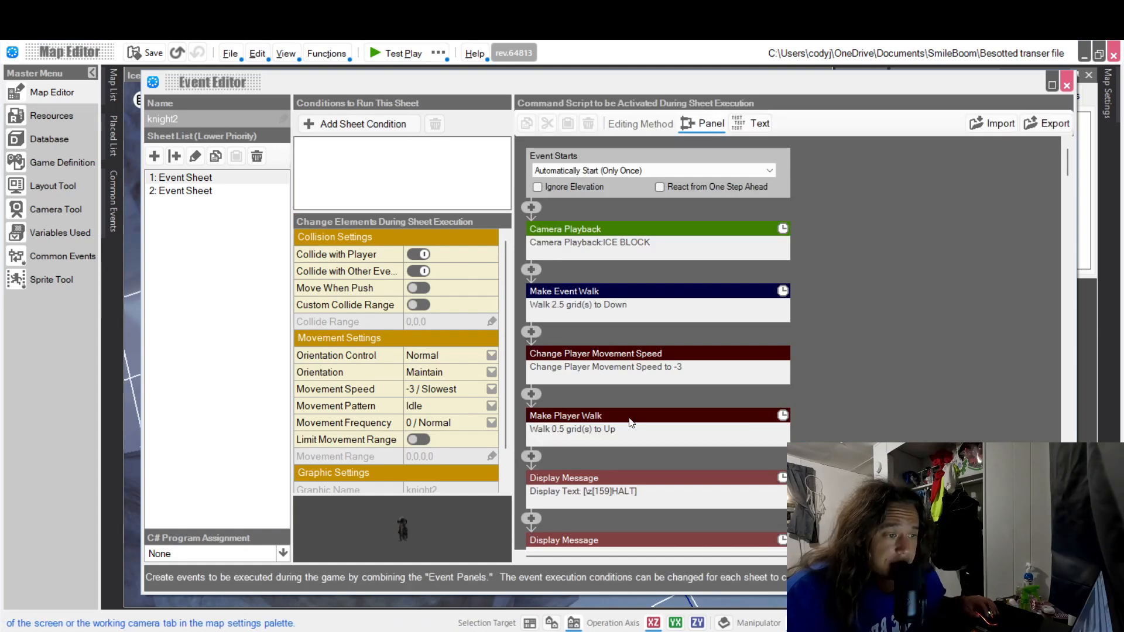
scroll(772, 382, down, 1)
scroll(772, 382, down, 8)
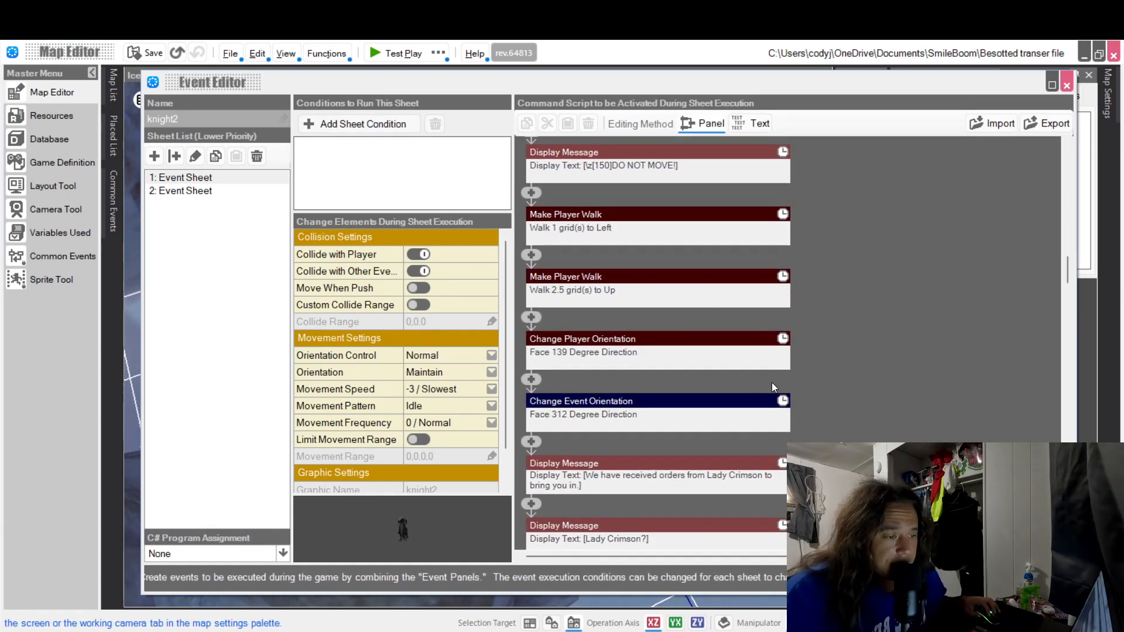
scroll(806, 371, down, 5)
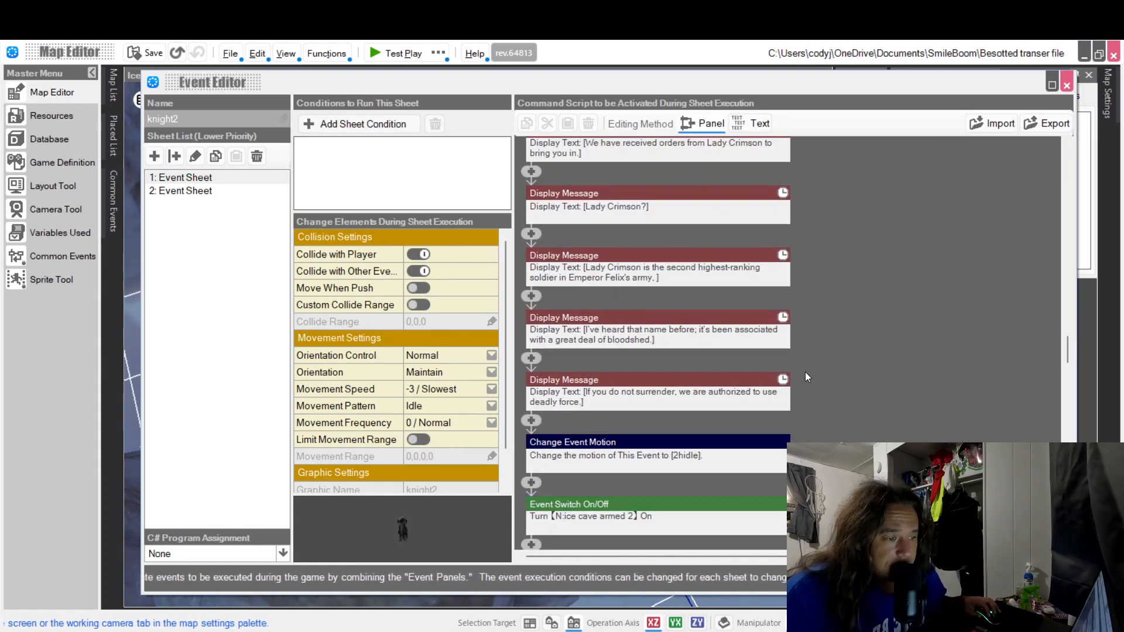
- Go back over knight2's first sheet and examine its dialogue, motion change, switch and teleport commands leading up to the battle
scroll(870, 356, up, 10)
scroll(858, 381, up, 3)
scroll(1007, 220, down, 4)
scroll(1009, 226, down, 4)
scroll(1009, 226, down, 3)
scroll(1009, 226, down, 4)
scroll(1008, 226, down, 3)
scroll(1009, 226, down, 3)
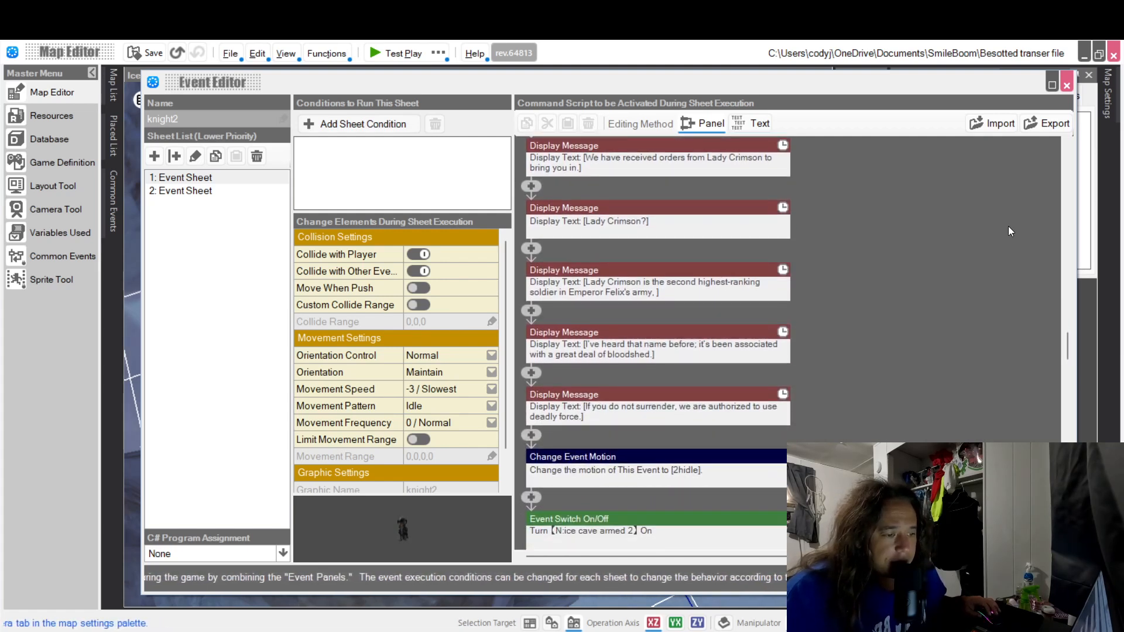
scroll(1008, 226, down, 2)
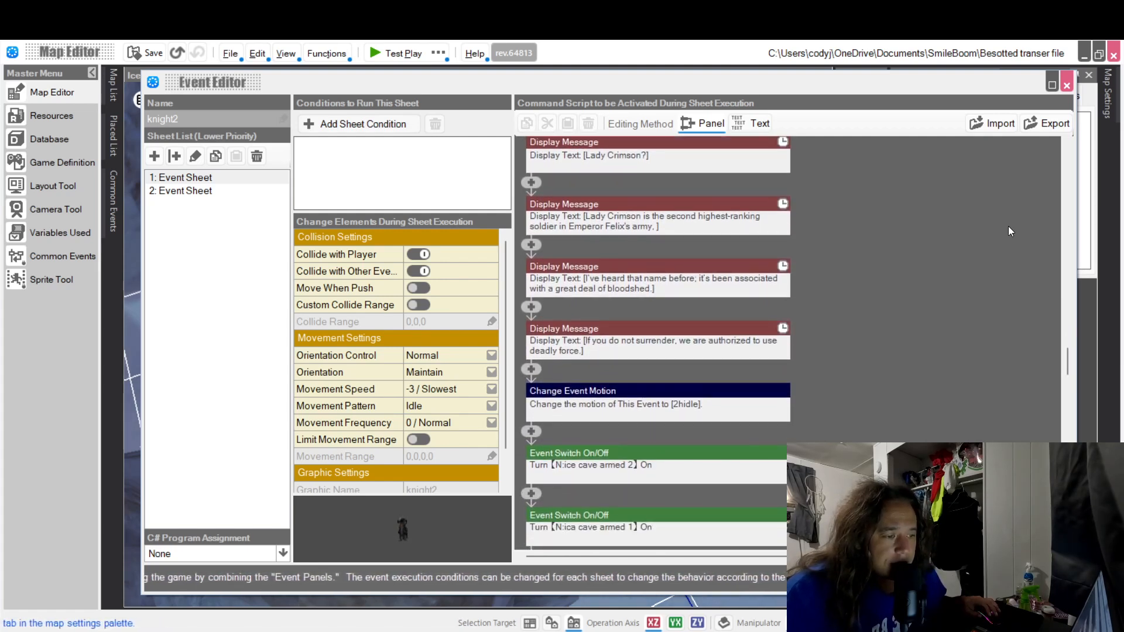
scroll(1009, 226, down, 4)
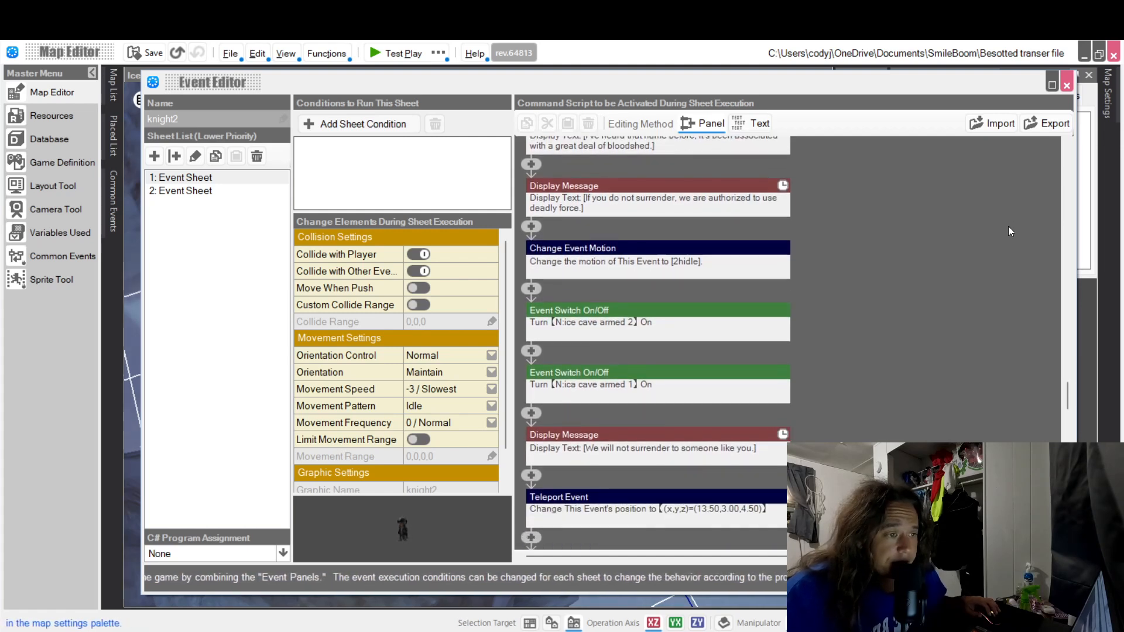
scroll(1008, 226, down, 1)
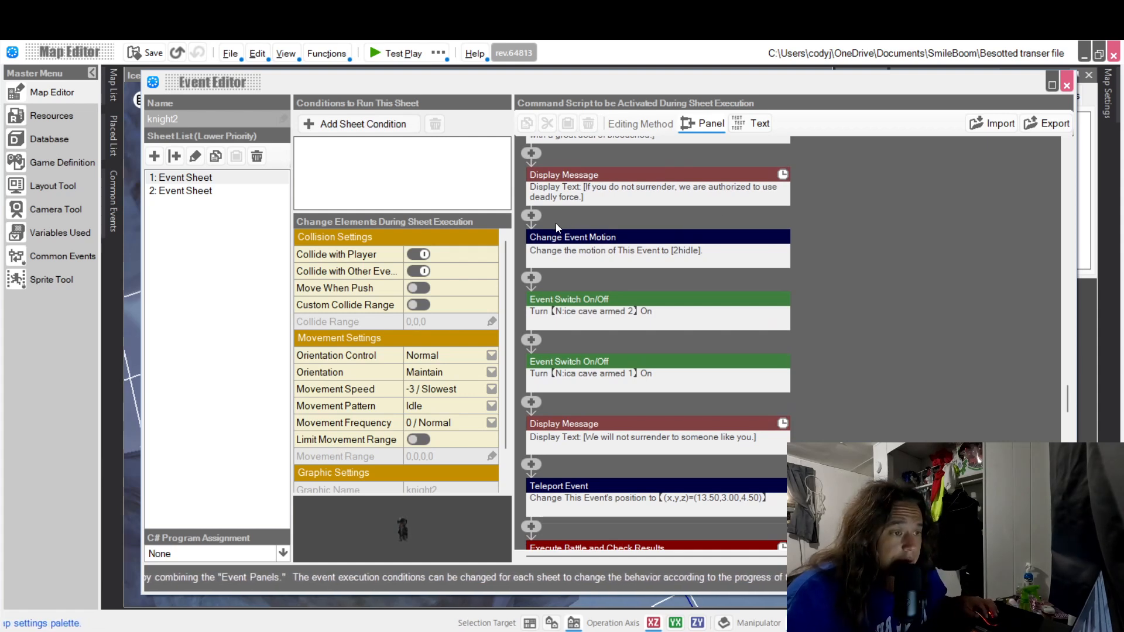
- Inspect the 2hidle Change Event Motion command and insert another Change Event Motion command just before it
double_click(631, 260)
scroll(630, 256, up, 2)
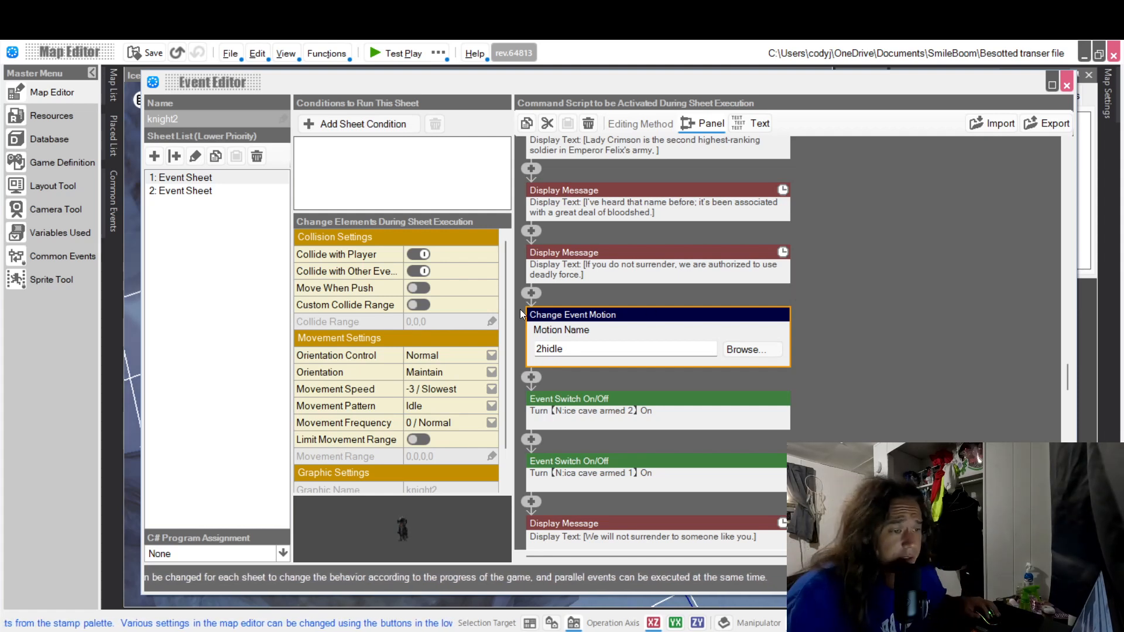
click(531, 293)
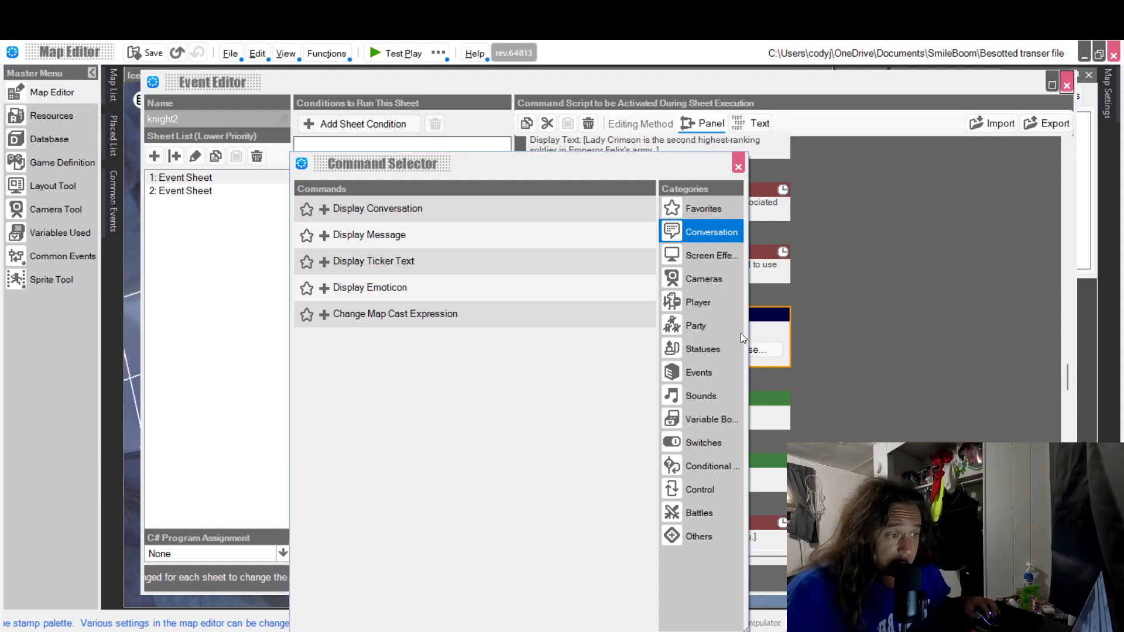
click(707, 374)
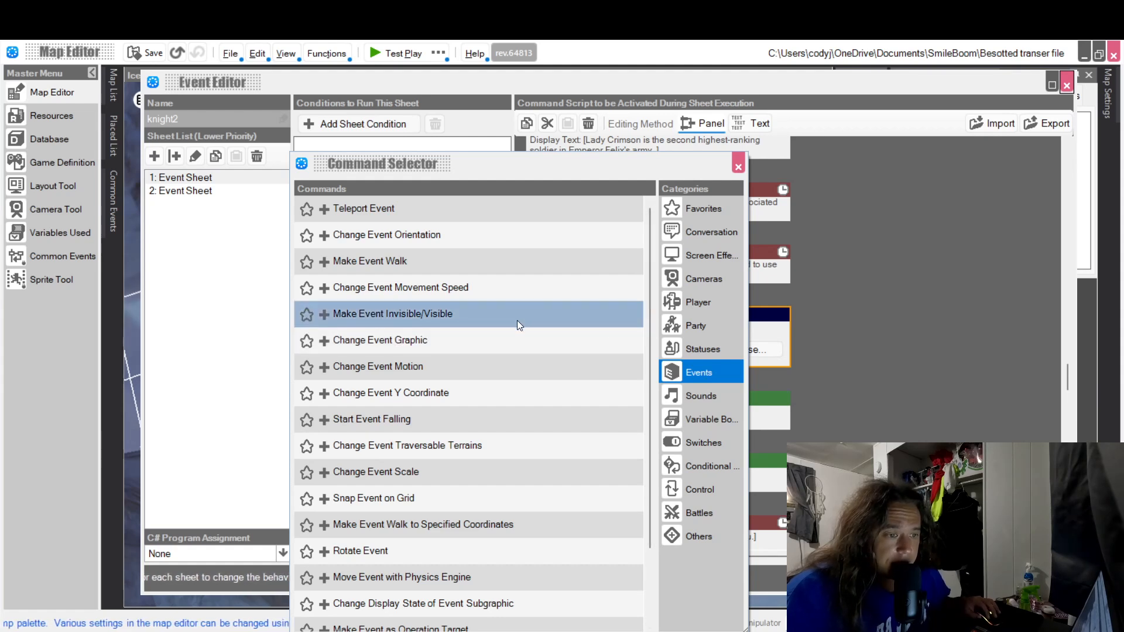
click(453, 373)
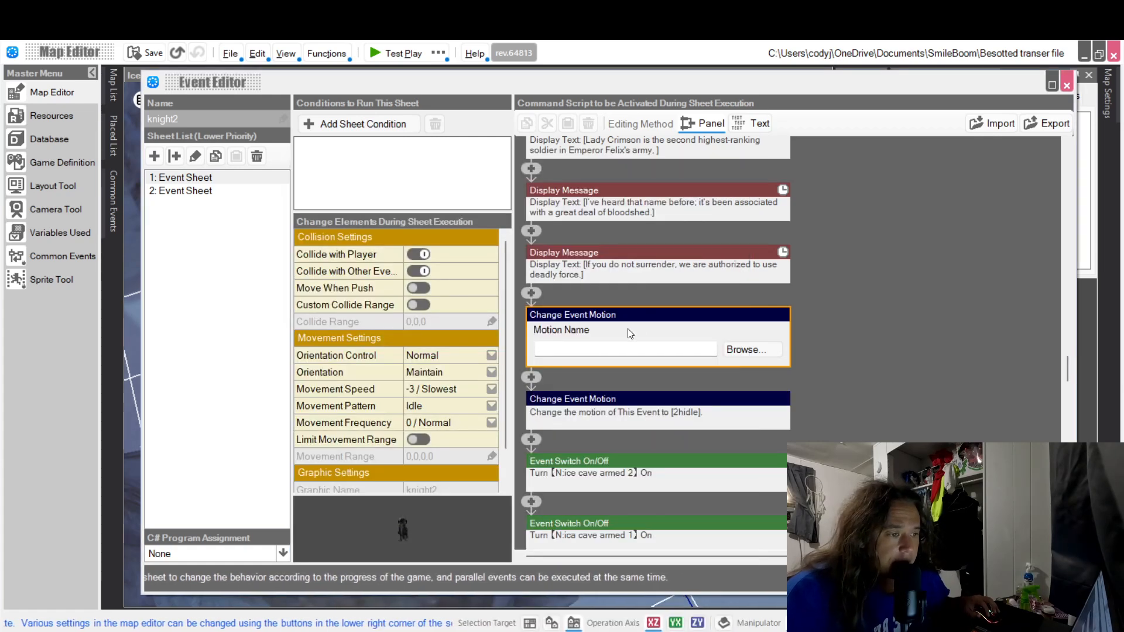
- Browse assets for the new command's motion name, expand the 2D Casts folder and preview dot_cha008
click(755, 349)
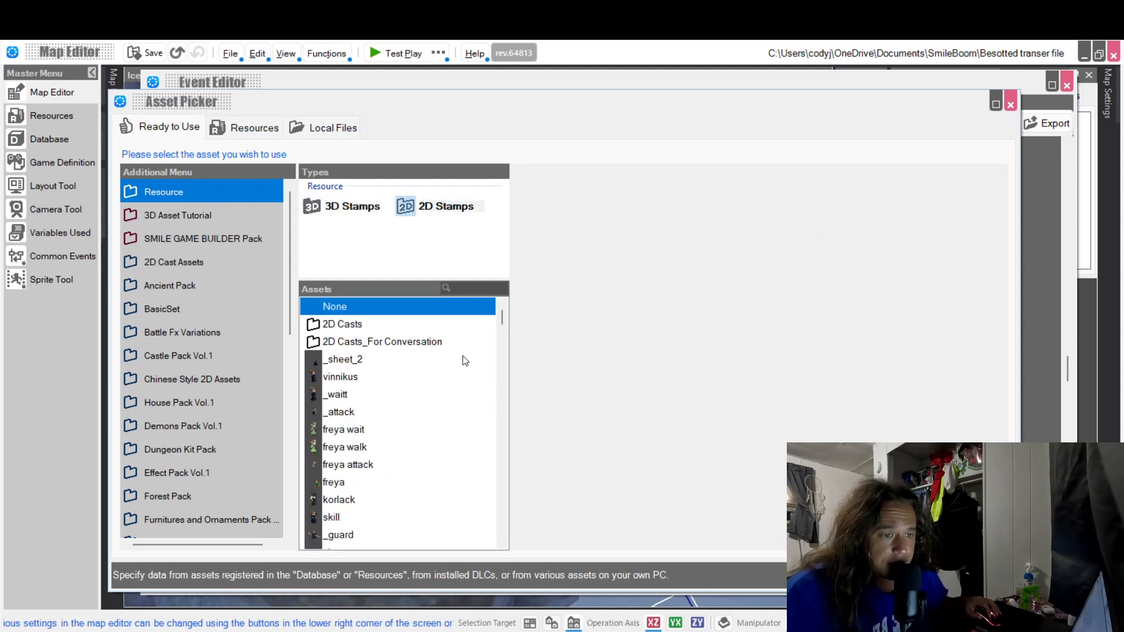
click(360, 329)
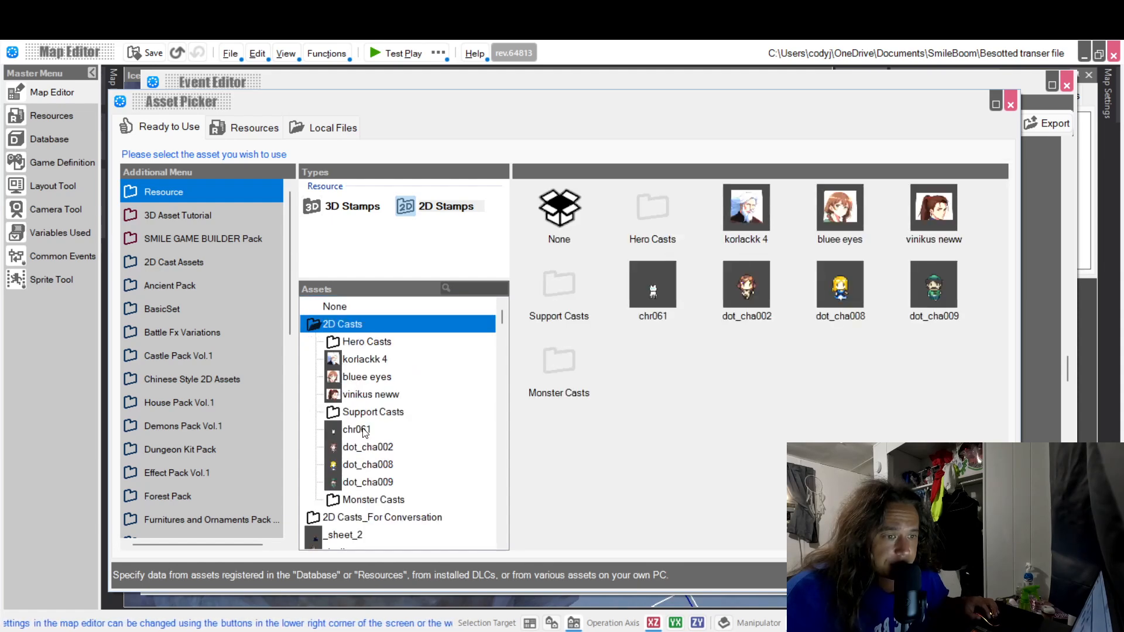
click(366, 465)
- Look through the 2D stamp assets beyond the 2D Casts folder, including the villagers and knight1, and return to the folder
scroll(367, 430, down, 4)
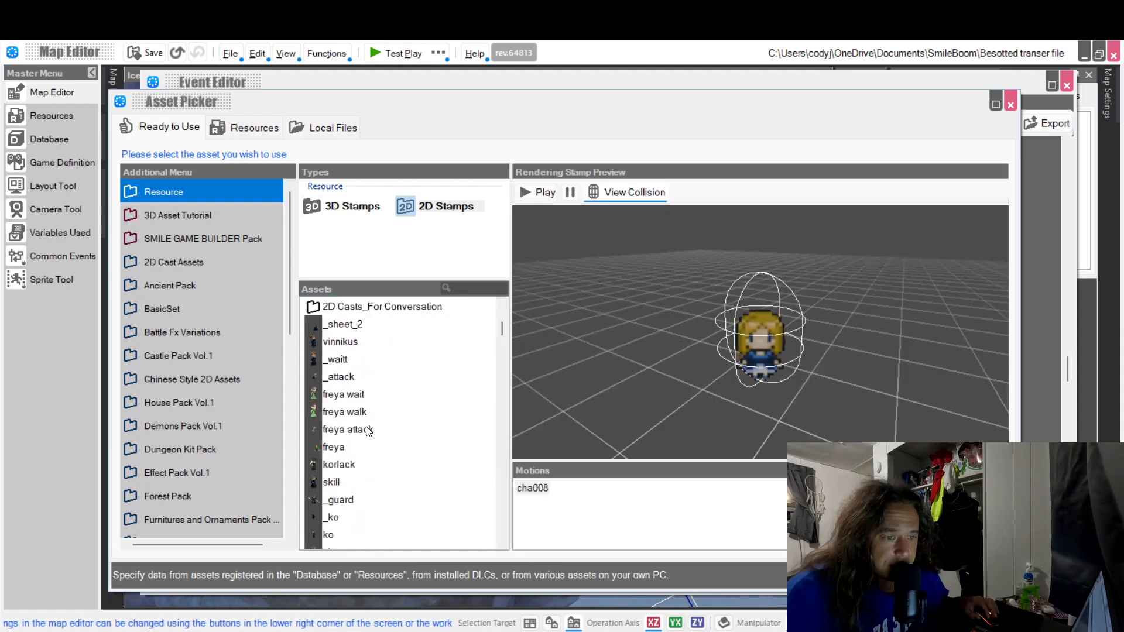
scroll(364, 414, down, 5)
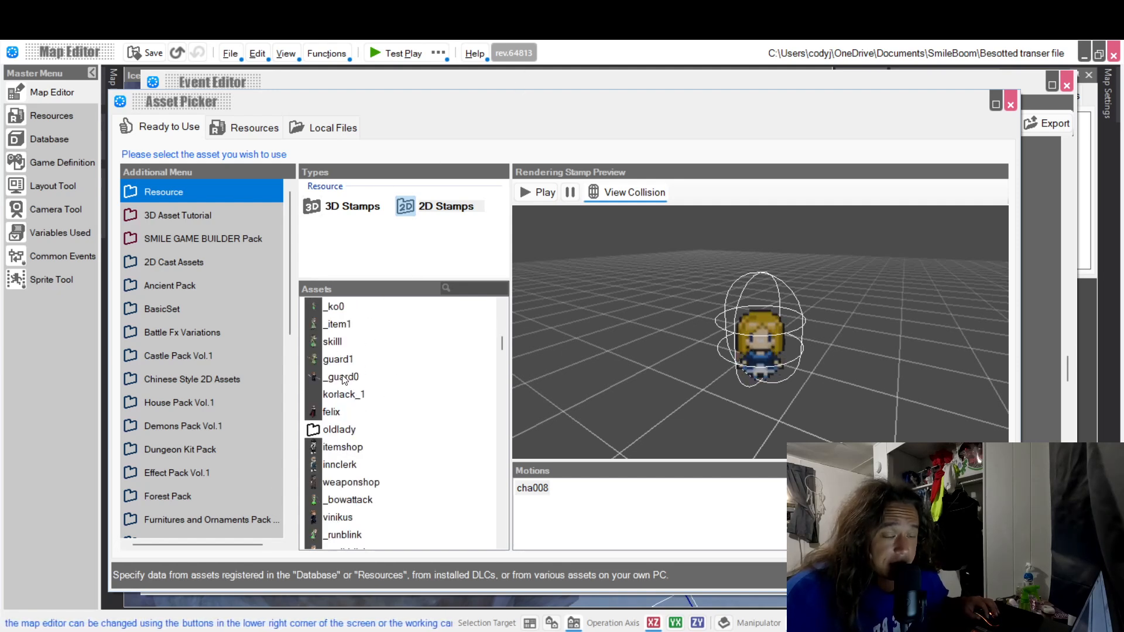
scroll(365, 374, down, 1)
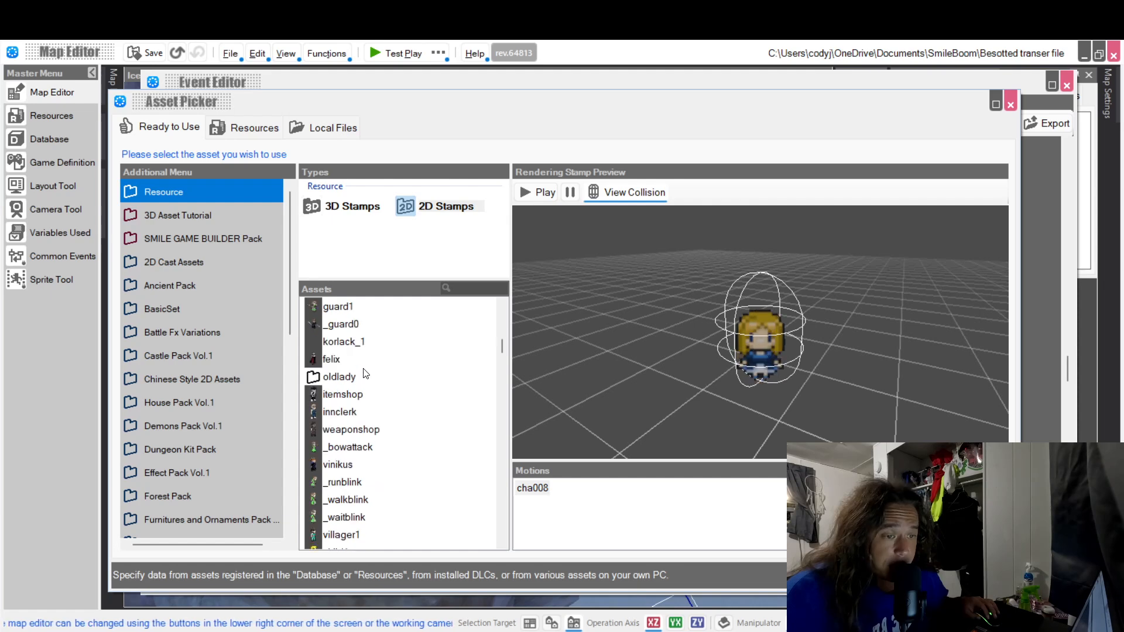
scroll(364, 373, down, 10)
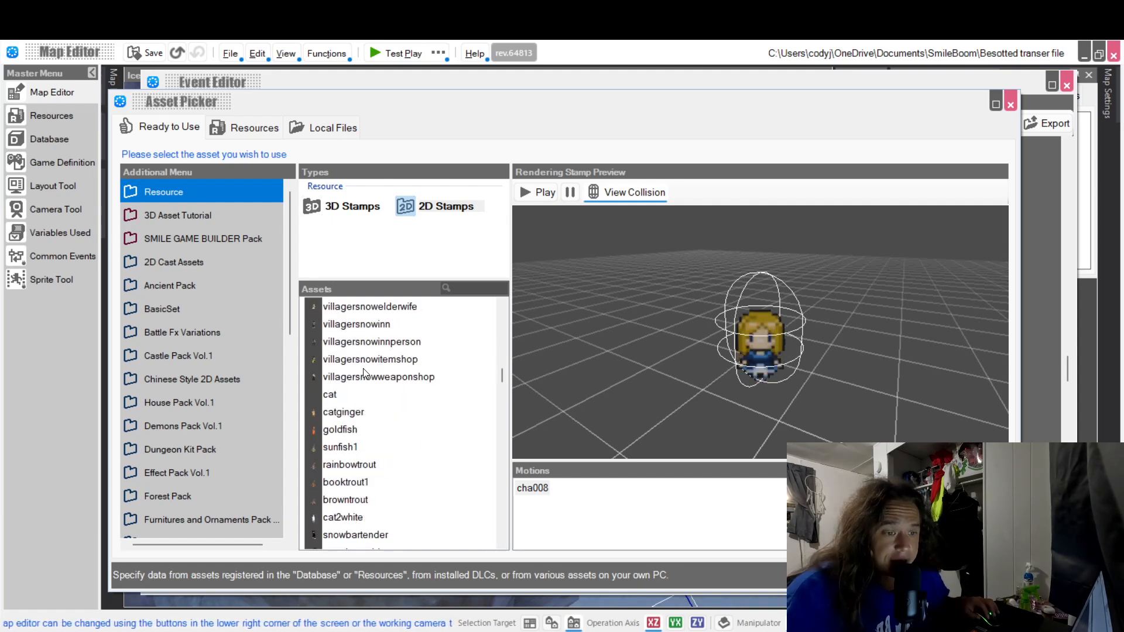
scroll(364, 374, down, 8)
scroll(364, 373, up, 8)
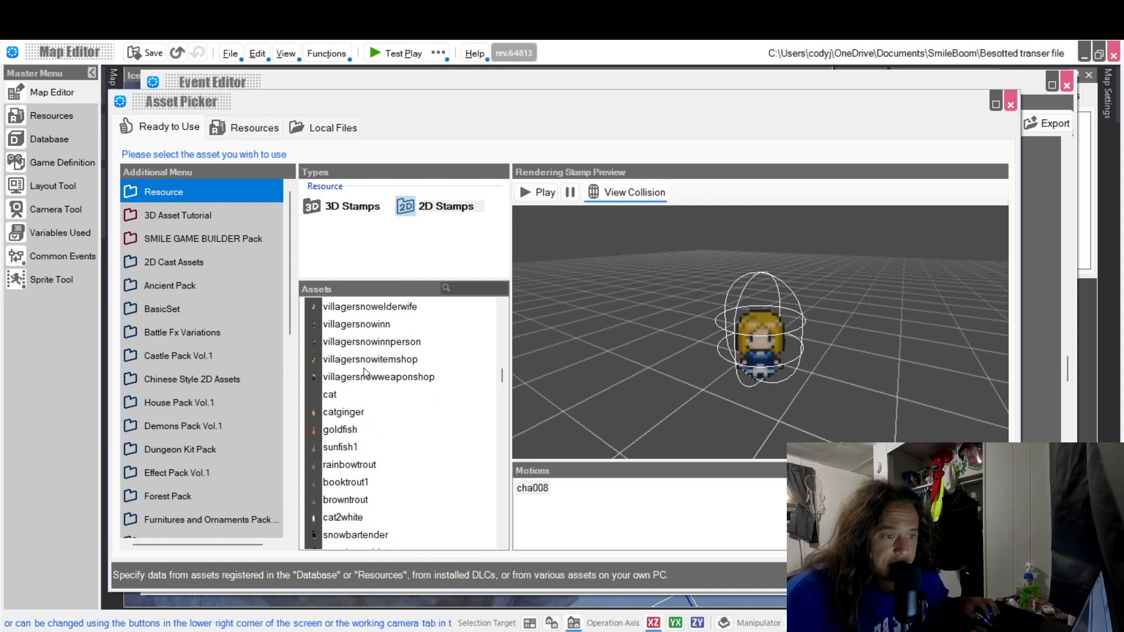
scroll(365, 373, up, 5)
scroll(364, 373, up, 2)
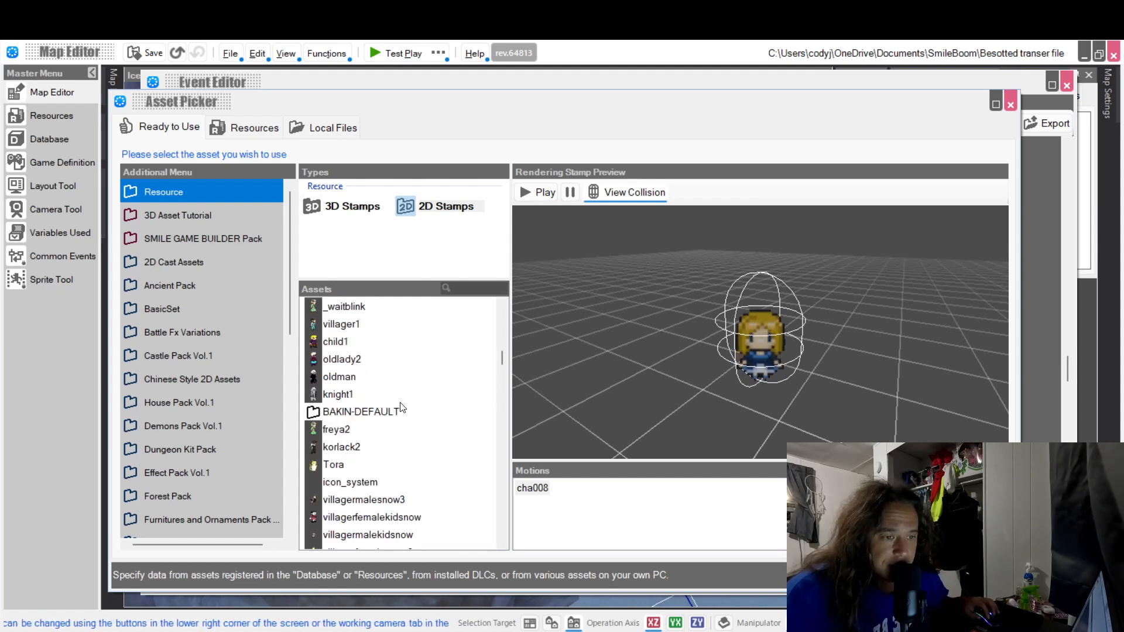
scroll(401, 410, up, 5)
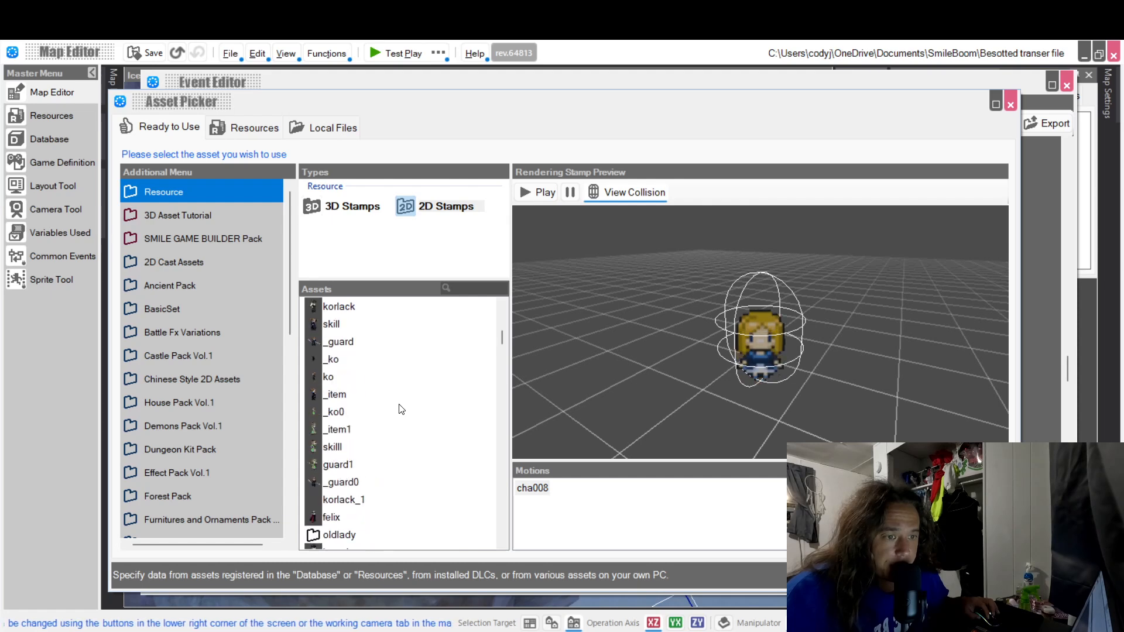
scroll(401, 409, up, 3)
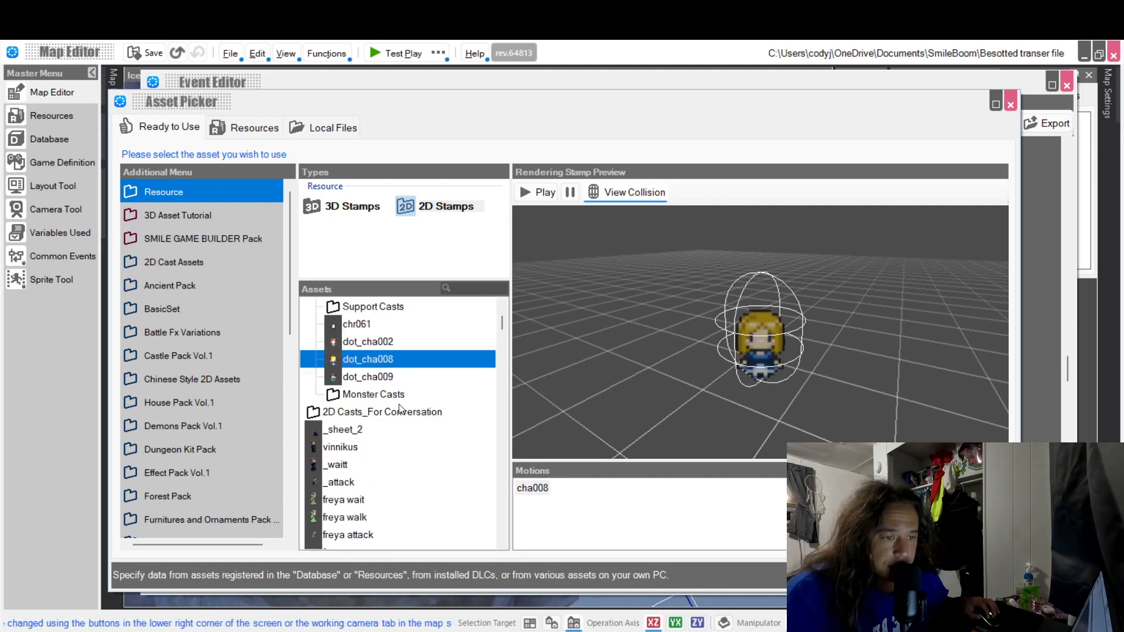
scroll(400, 408, up, 3)
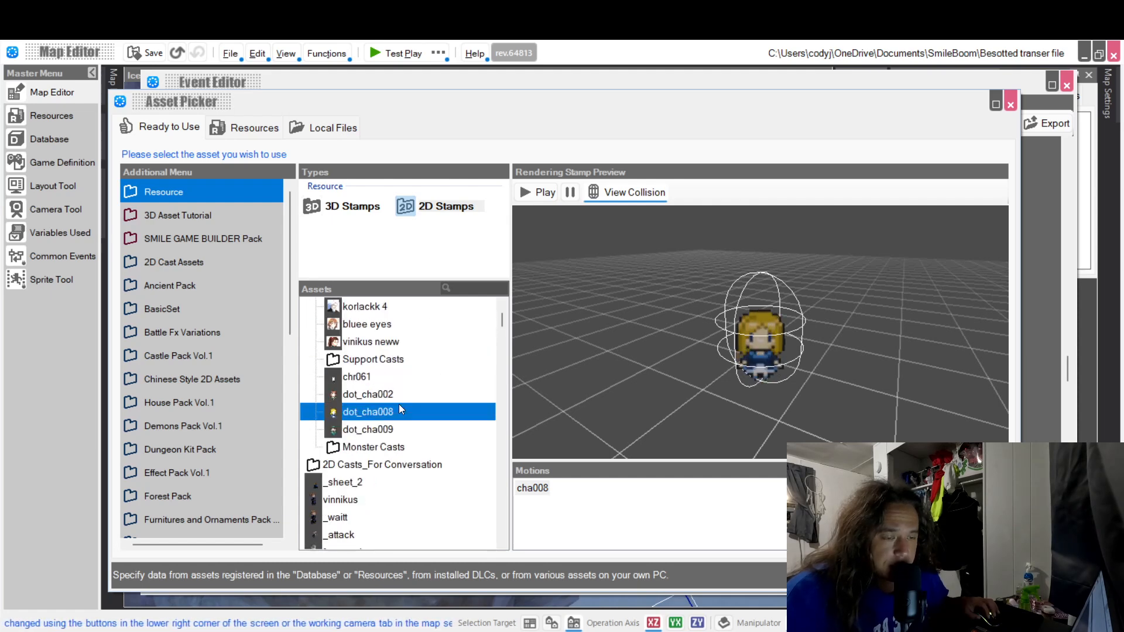
- Expand the Support Casts folder and preview the Villager A and Villager D sprites
double_click(388, 361)
click(387, 360)
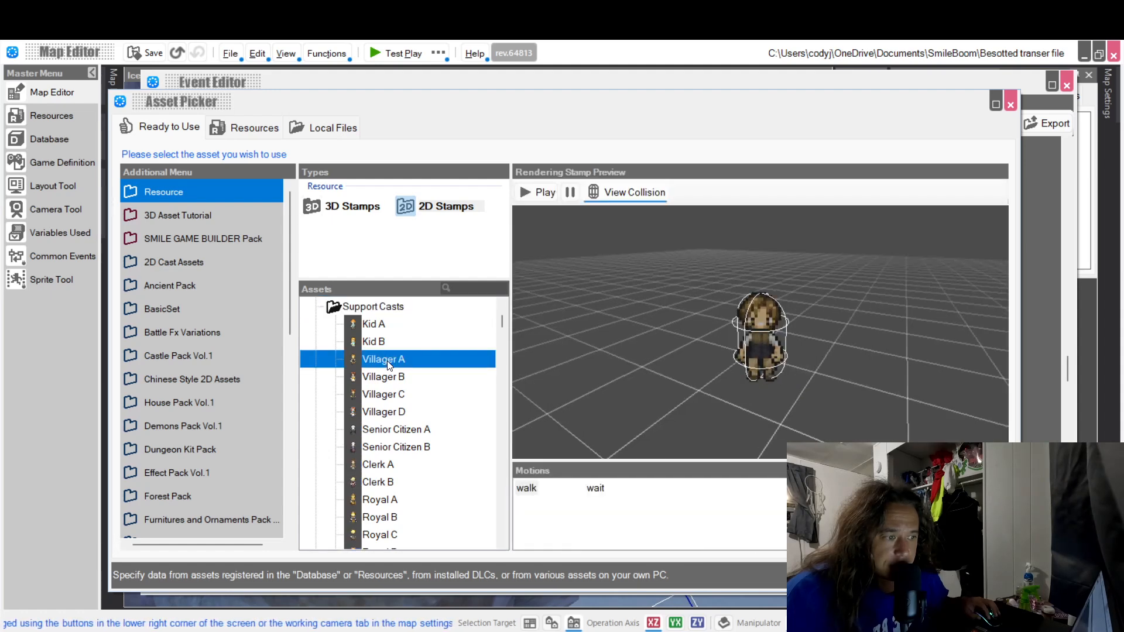
click(395, 412)
scroll(396, 414, down, 2)
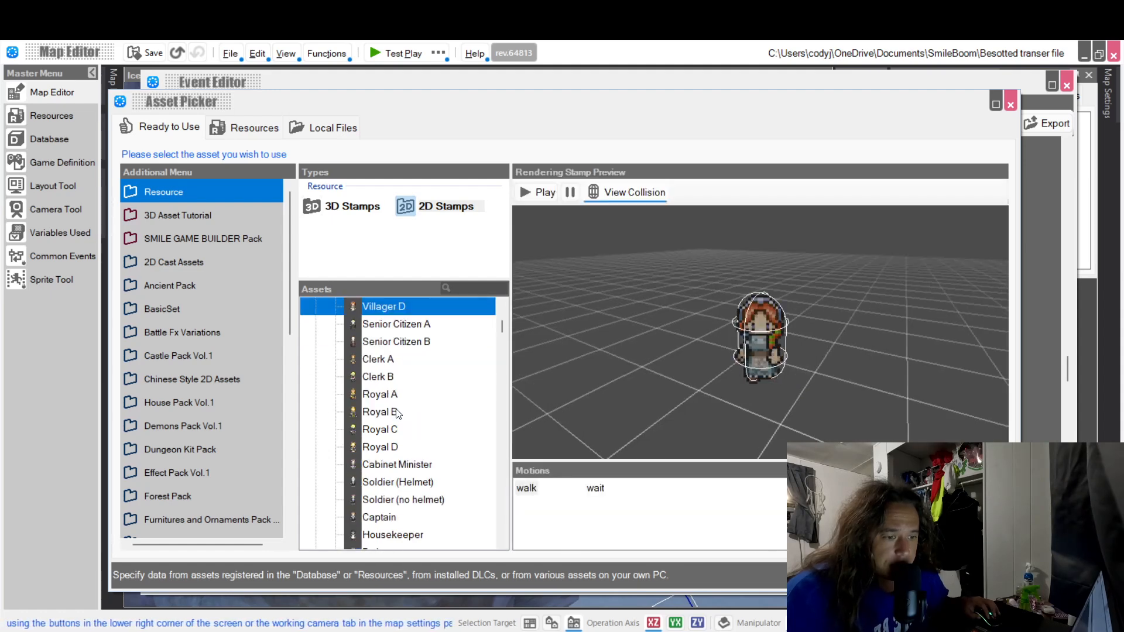
scroll(396, 413, down, 2)
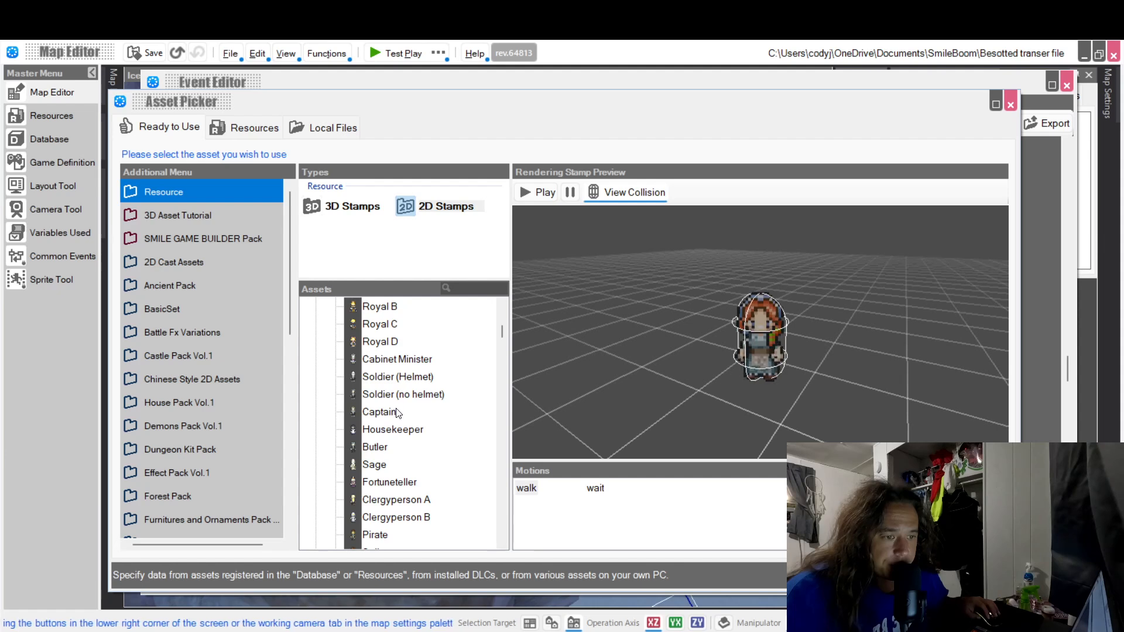
- Preview the Cabinet Minister's damage motion and check the motions offered by the Pirate sprite
click(398, 397)
click(397, 363)
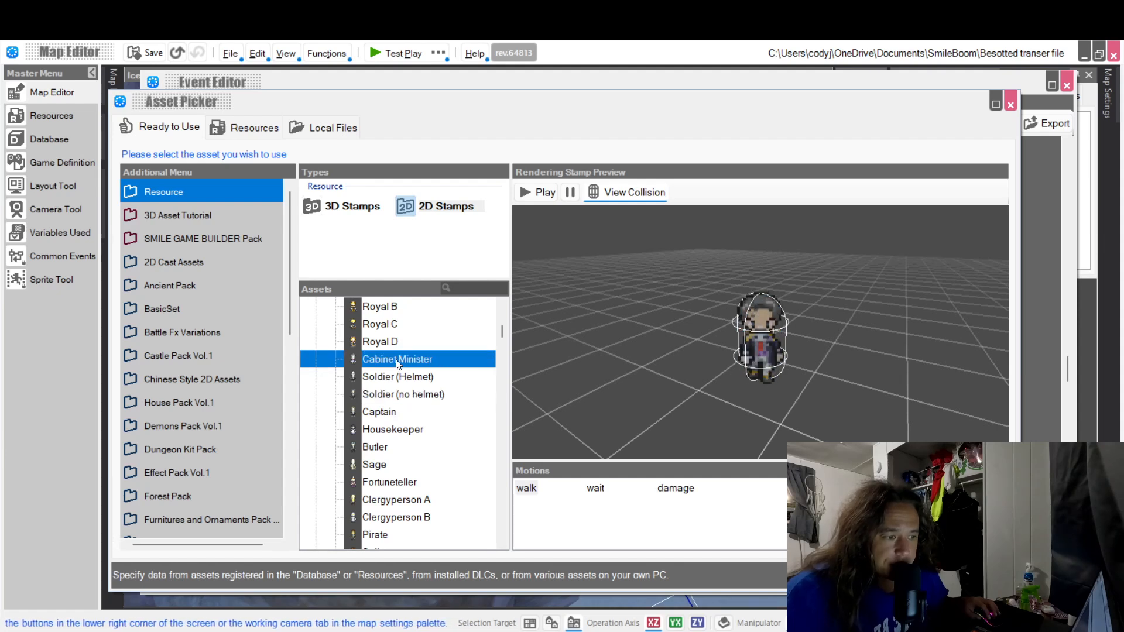
click(679, 489)
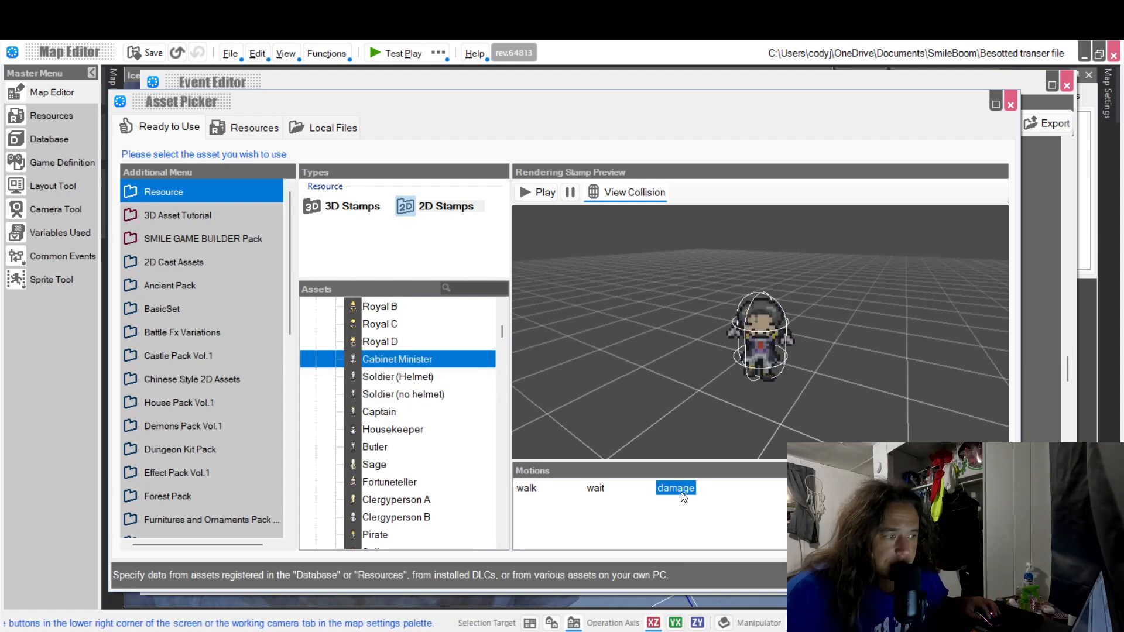
scroll(442, 418, up, 4)
scroll(445, 418, down, 6)
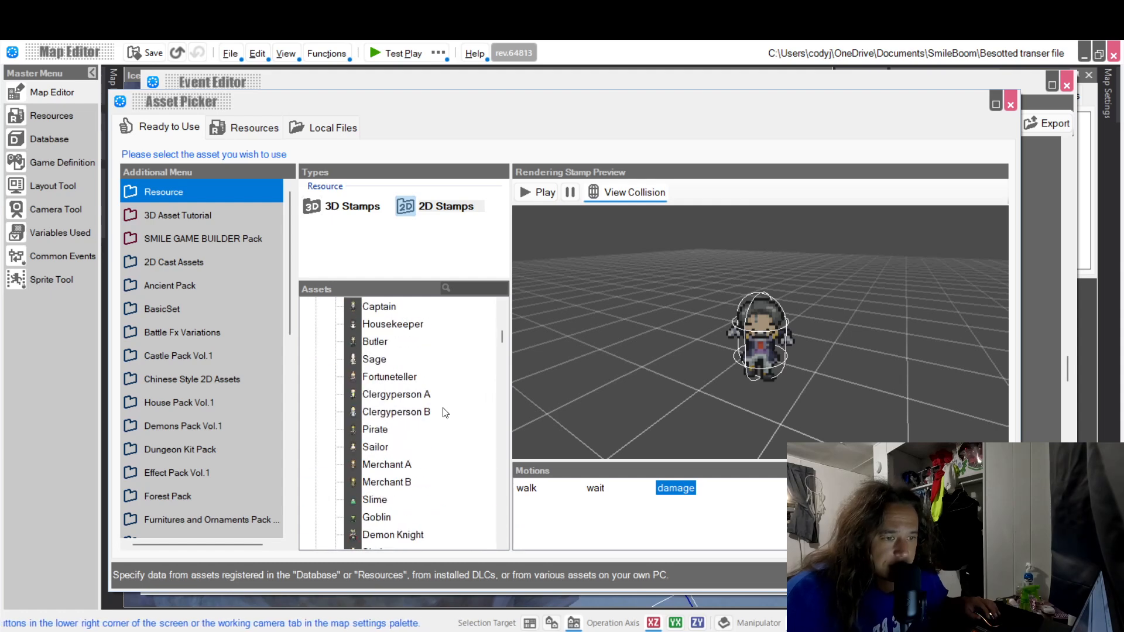
click(382, 429)
scroll(385, 427, down, 3)
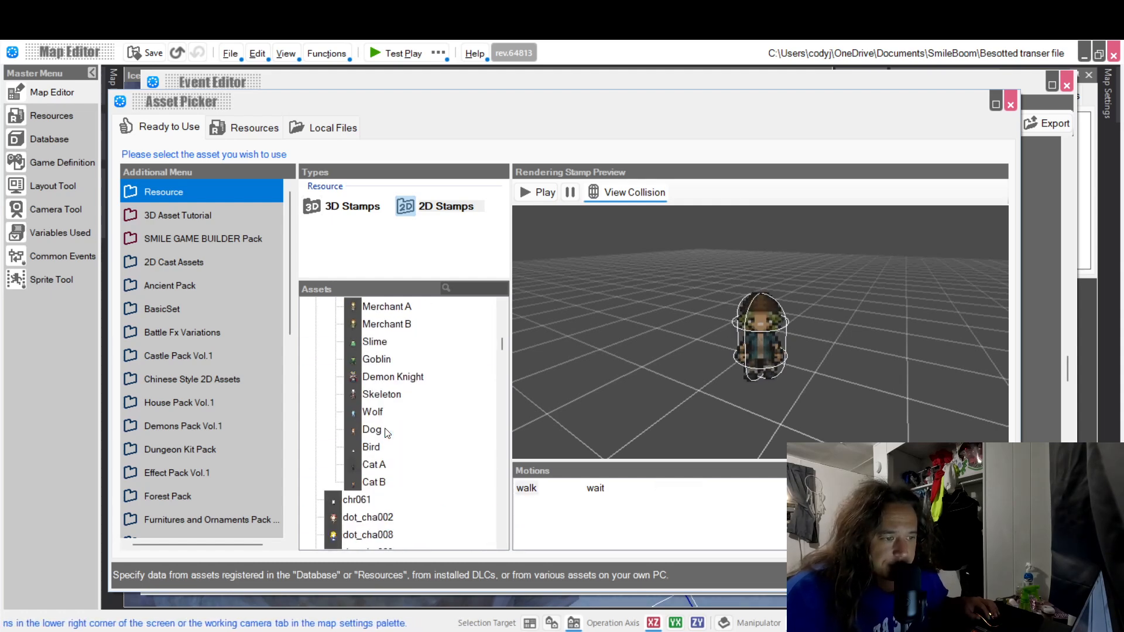
- Expand the Hero Casts folder, preview Hero A with its wait motion and view the sprite from another angle
scroll(386, 434, up, 12)
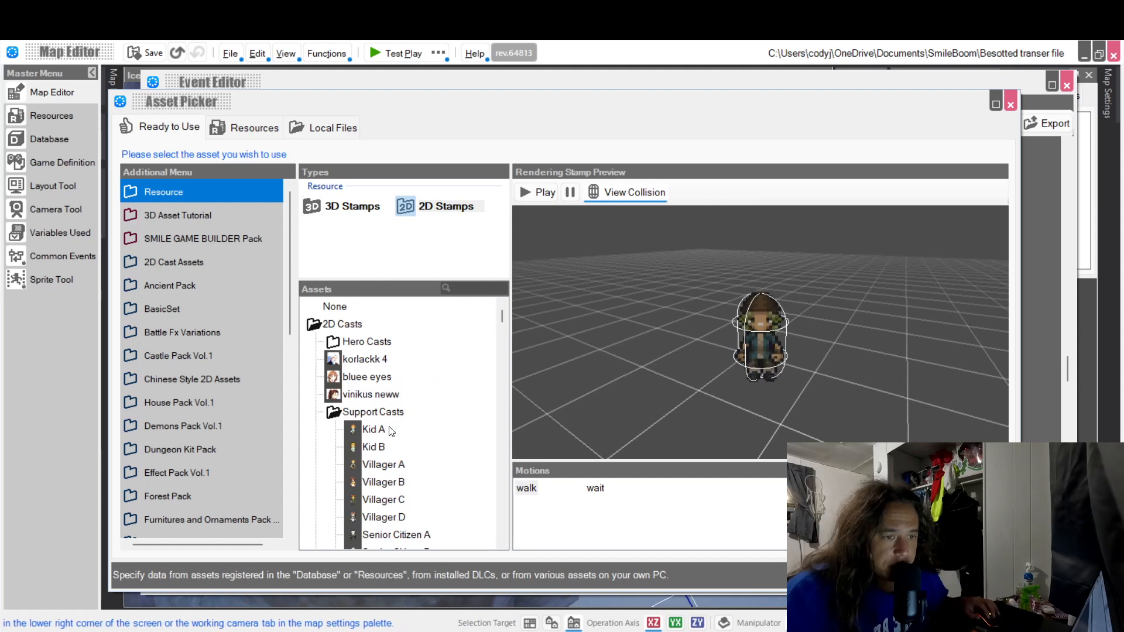
click(360, 342)
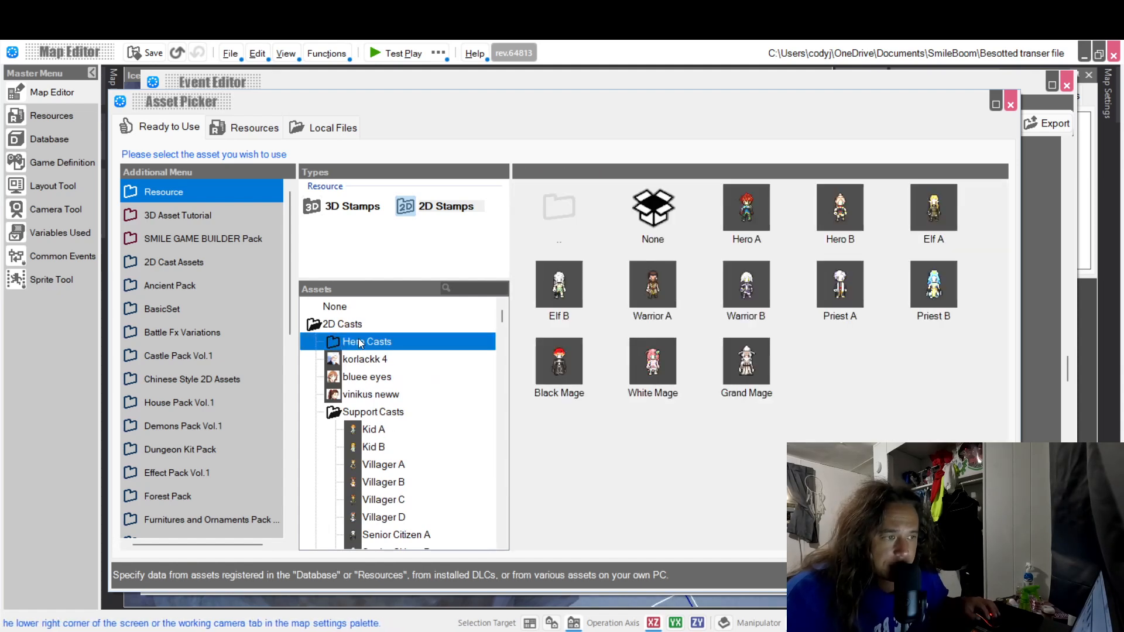
double_click(357, 342)
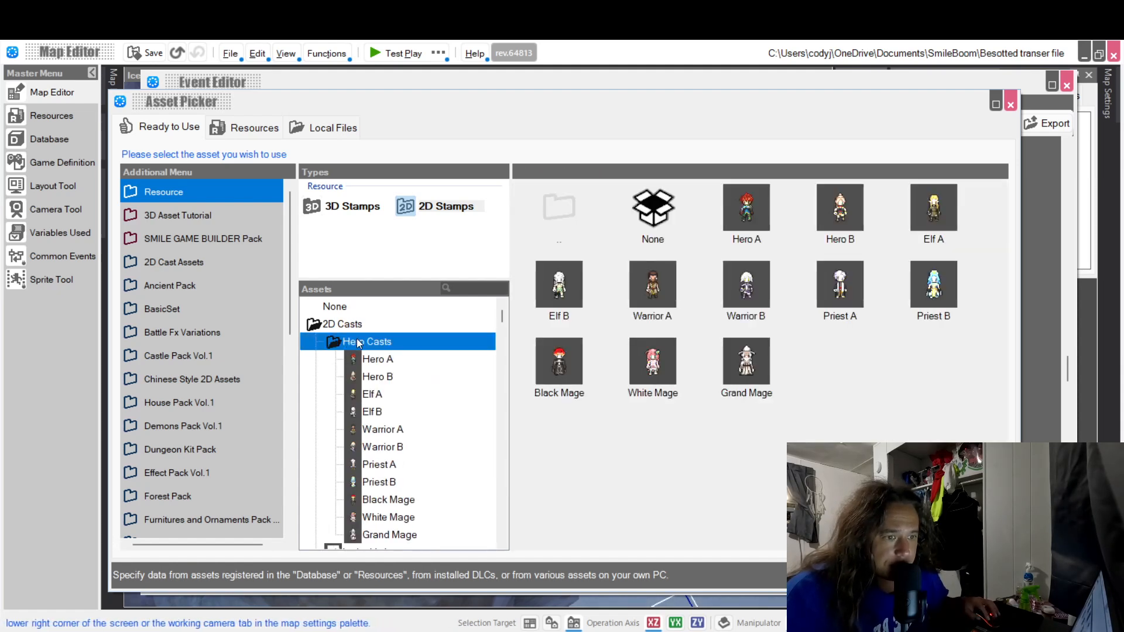
click(383, 362)
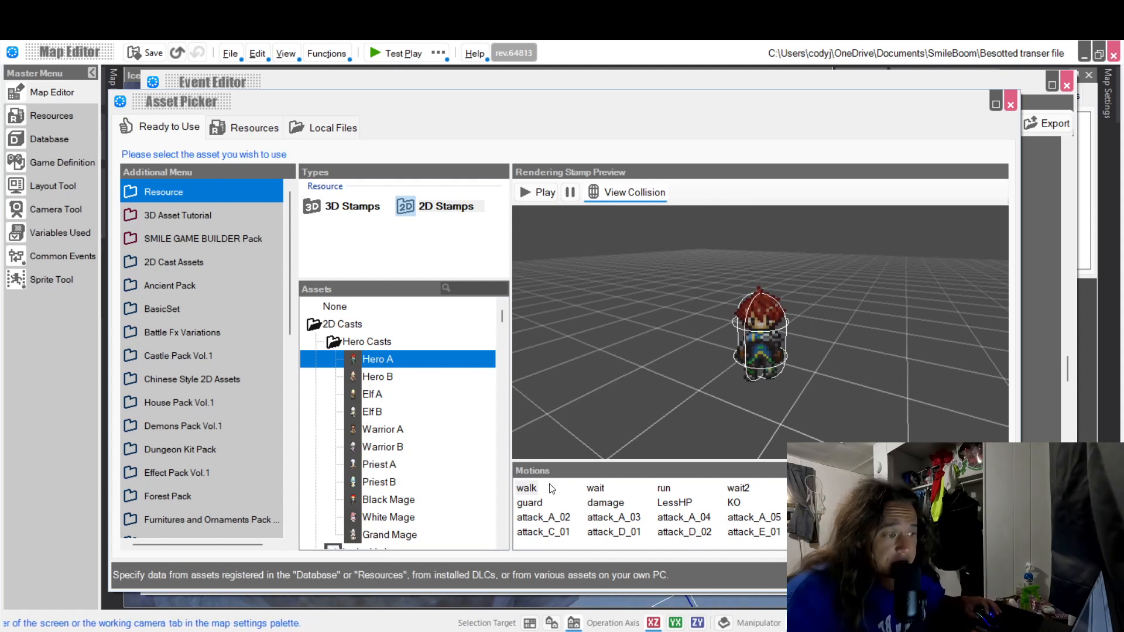
mouse_move(732, 367)
mouse_down()
mouse_move(666, 354)
mouse_move(725, 360)
mouse_up()
click(595, 488)
drag(637, 401, 680, 413)
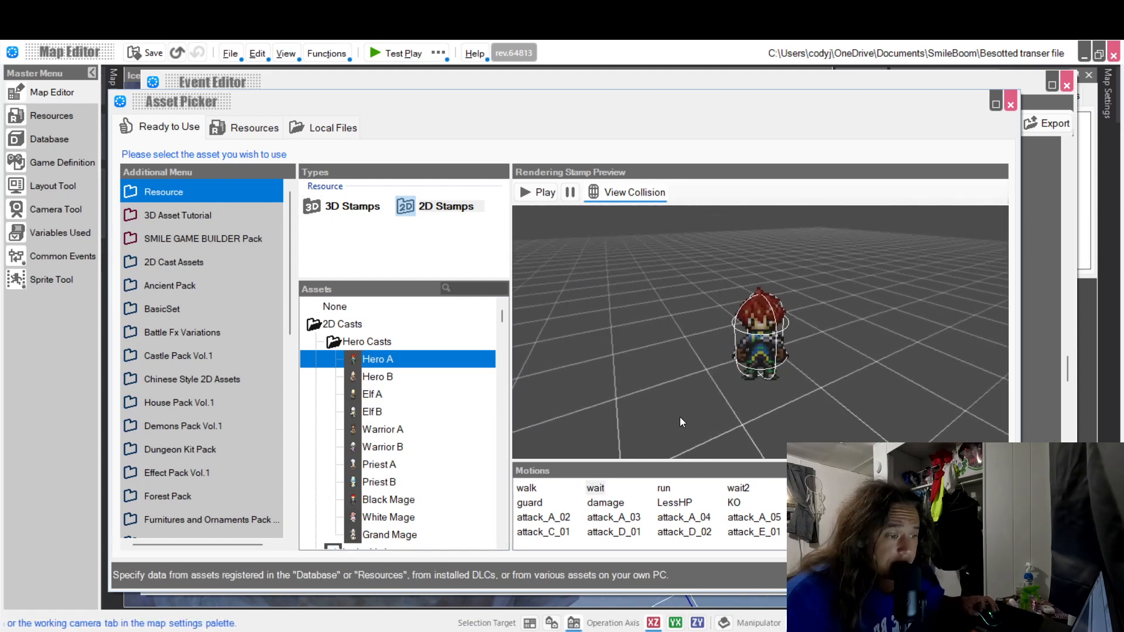
- Preview Hero A's run and wait2 motions, viewing the sprite from different angles
click(666, 490)
drag(674, 436, 655, 406)
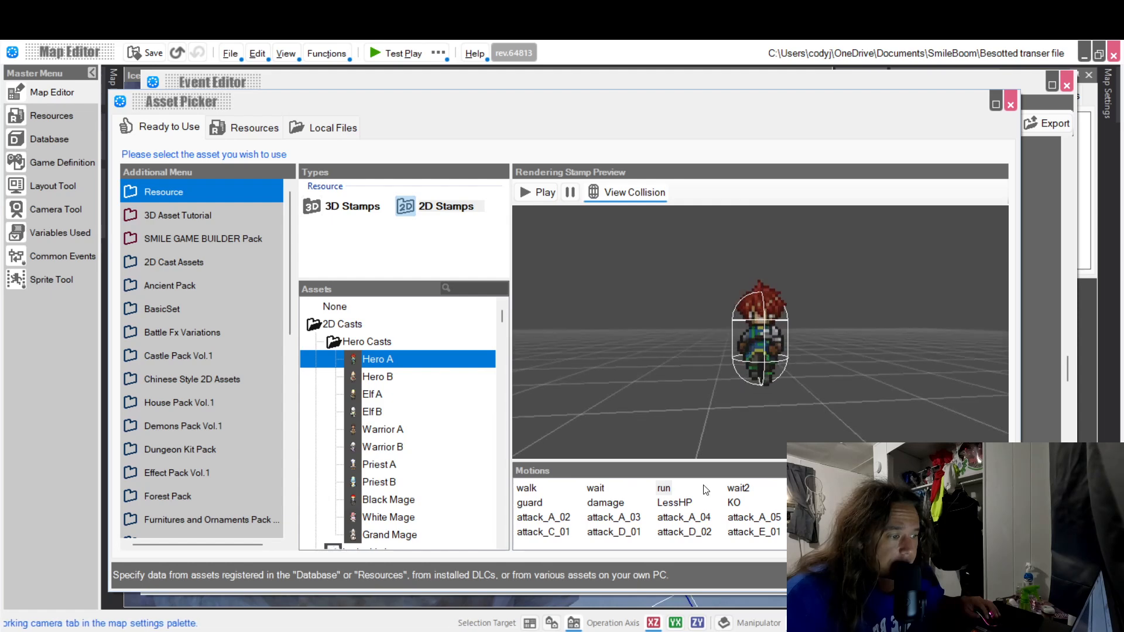
click(739, 489)
drag(736, 337, 676, 346)
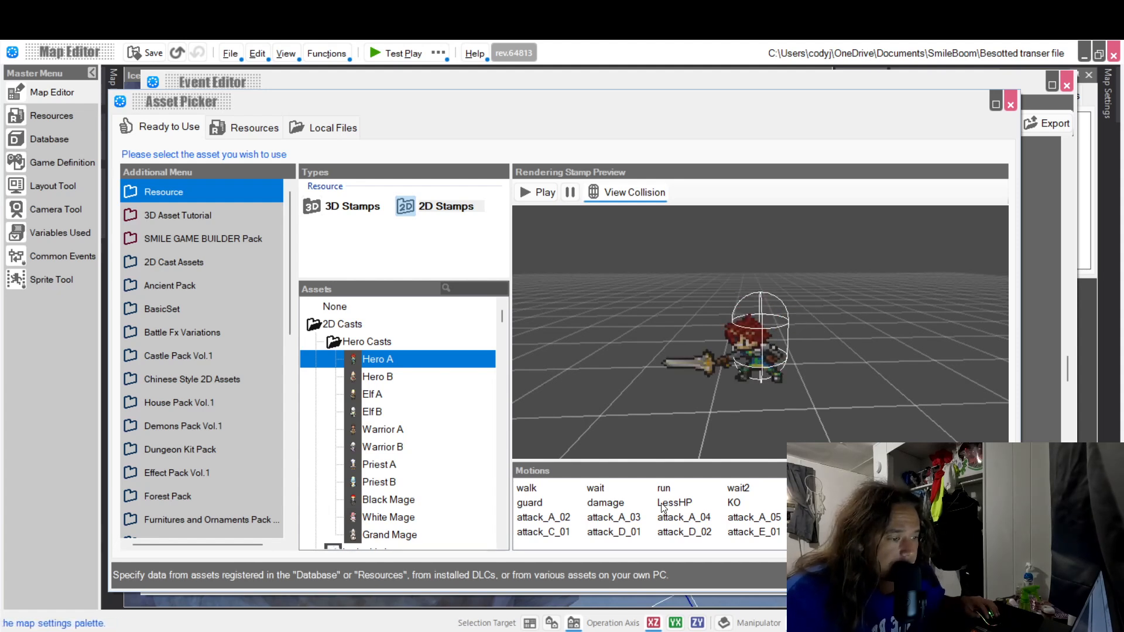
- Preview Hero A's damage, guard and attack motions, including attack_A_02, attack_D_02 and attack_E_01, and view the weapon pose from both sides
click(606, 503)
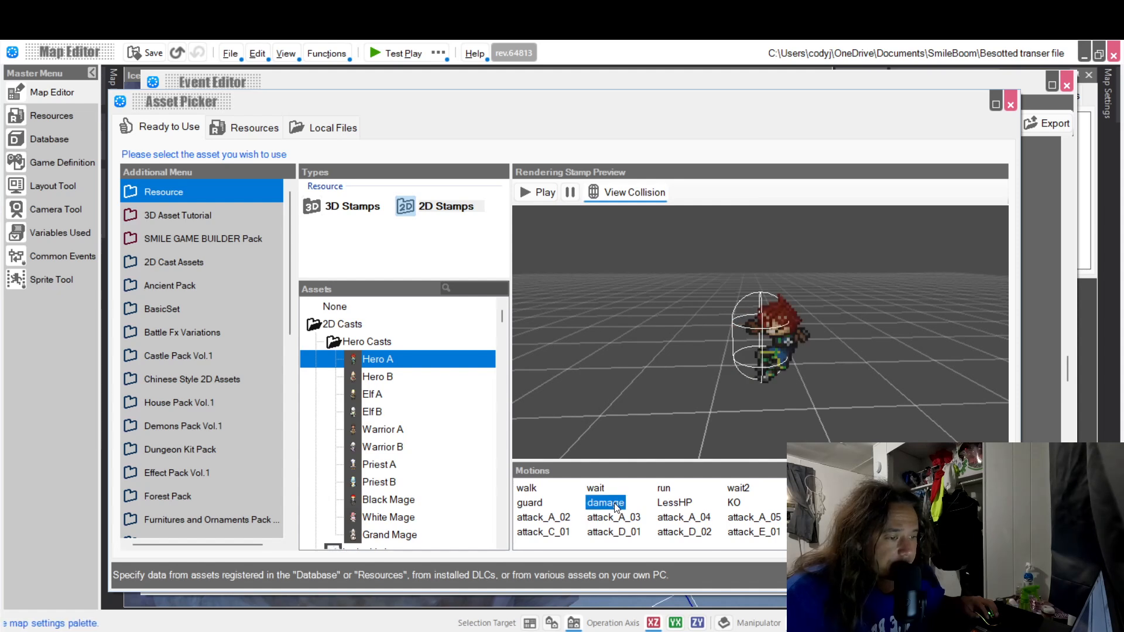
click(530, 504)
click(543, 516)
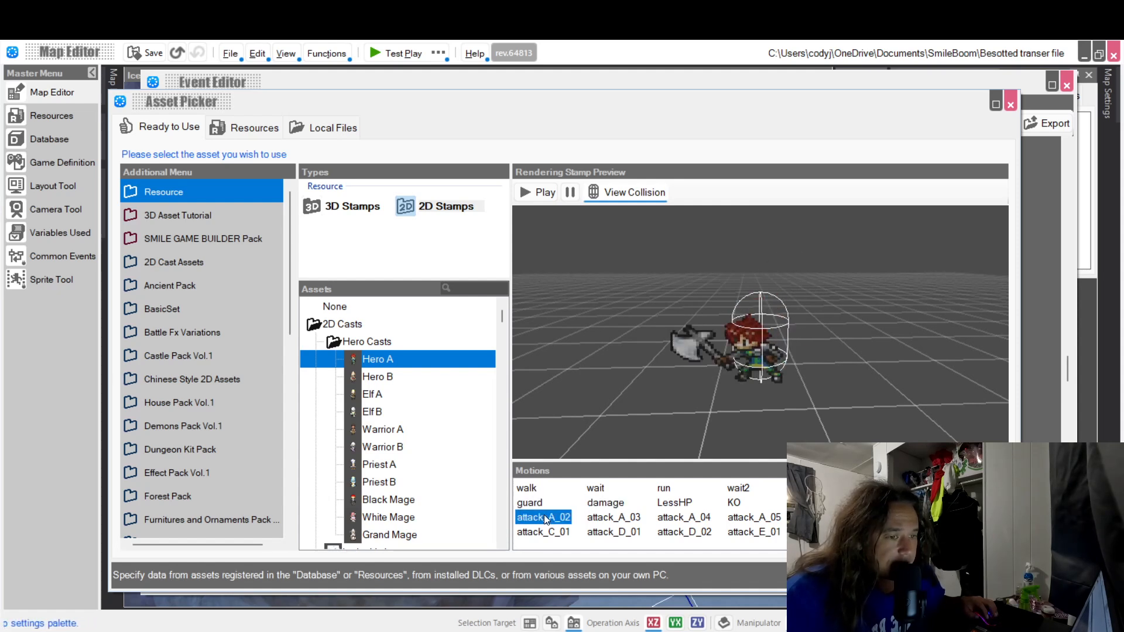
click(633, 523)
click(701, 524)
click(698, 534)
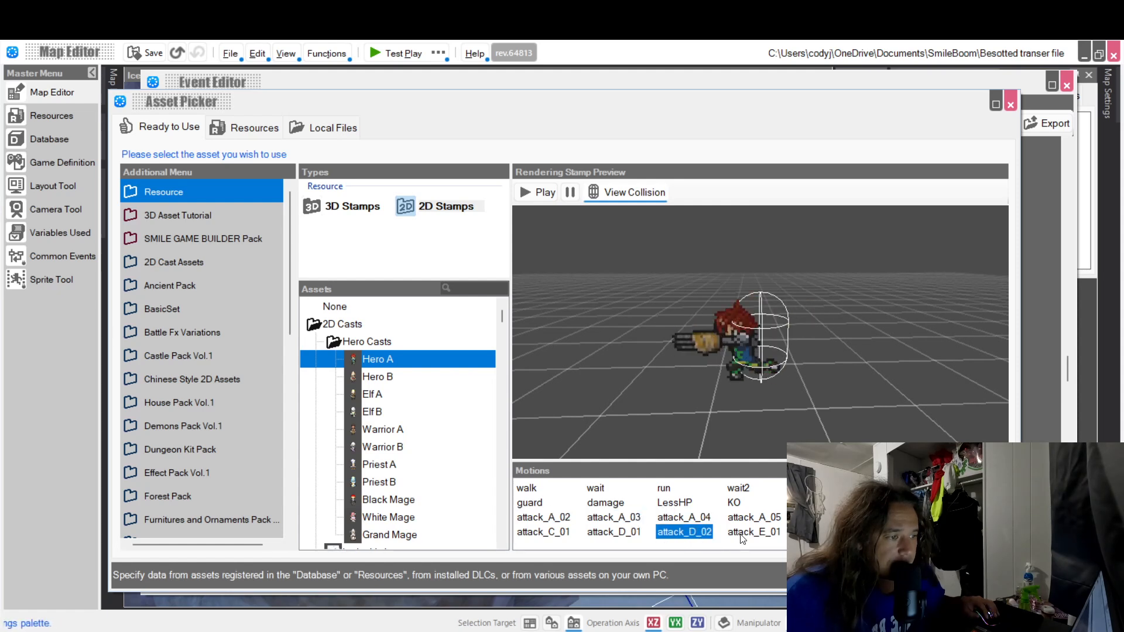
click(755, 532)
click(823, 533)
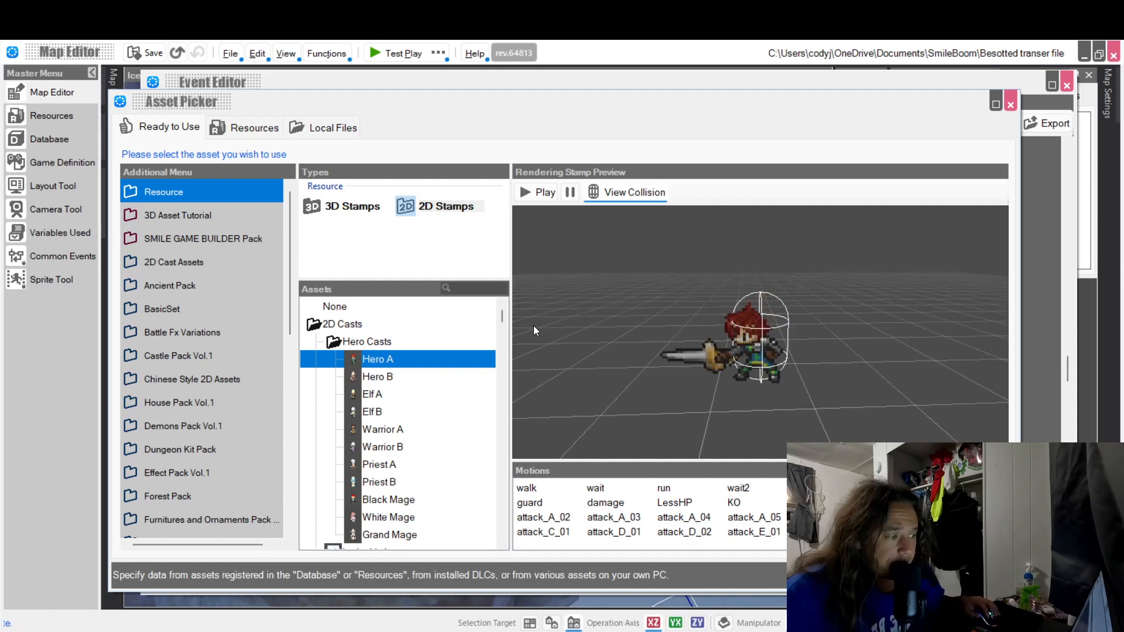
drag(674, 352, 778, 334)
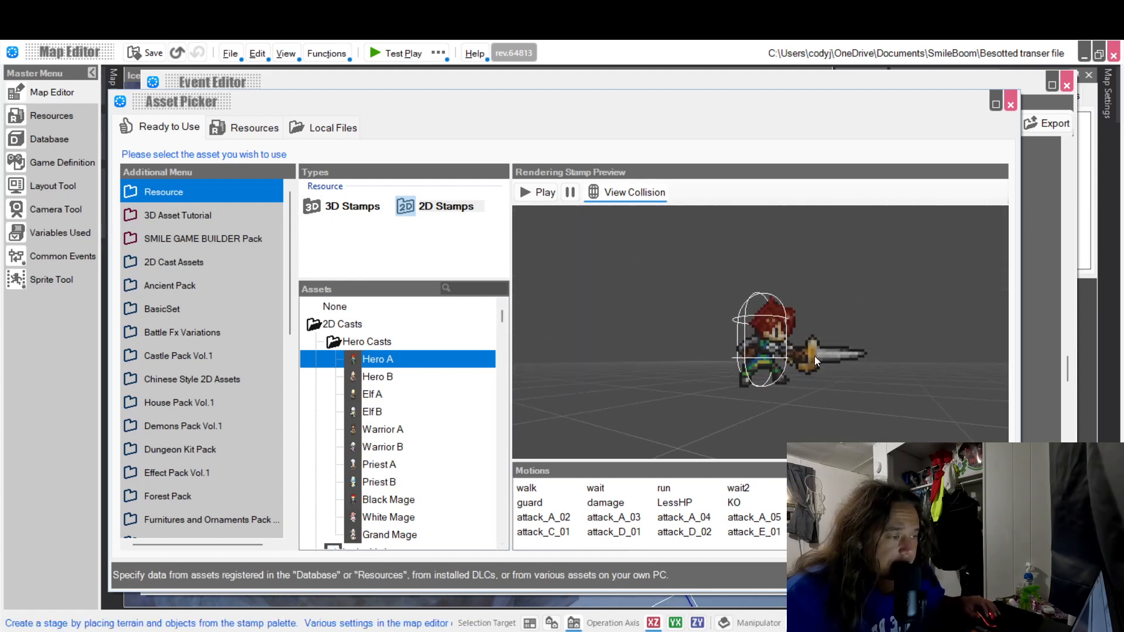
drag(851, 335, 737, 346)
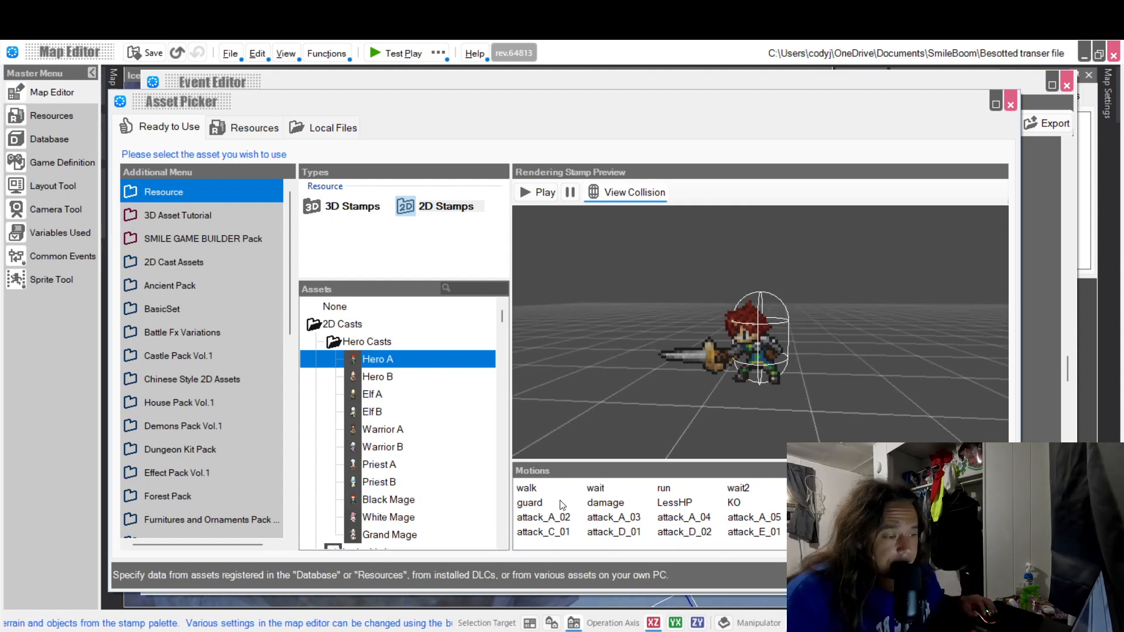
- Leave the asset picker and delete the empty Change Event Motion command from knight2's script
click(976, 575)
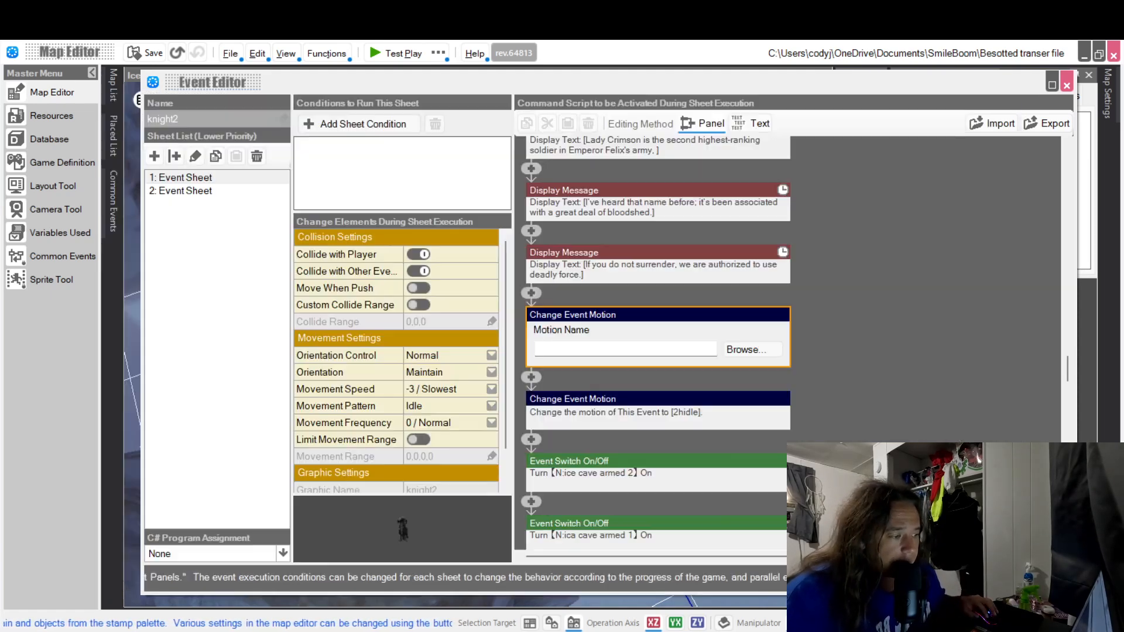
right_click(675, 311)
click(714, 384)
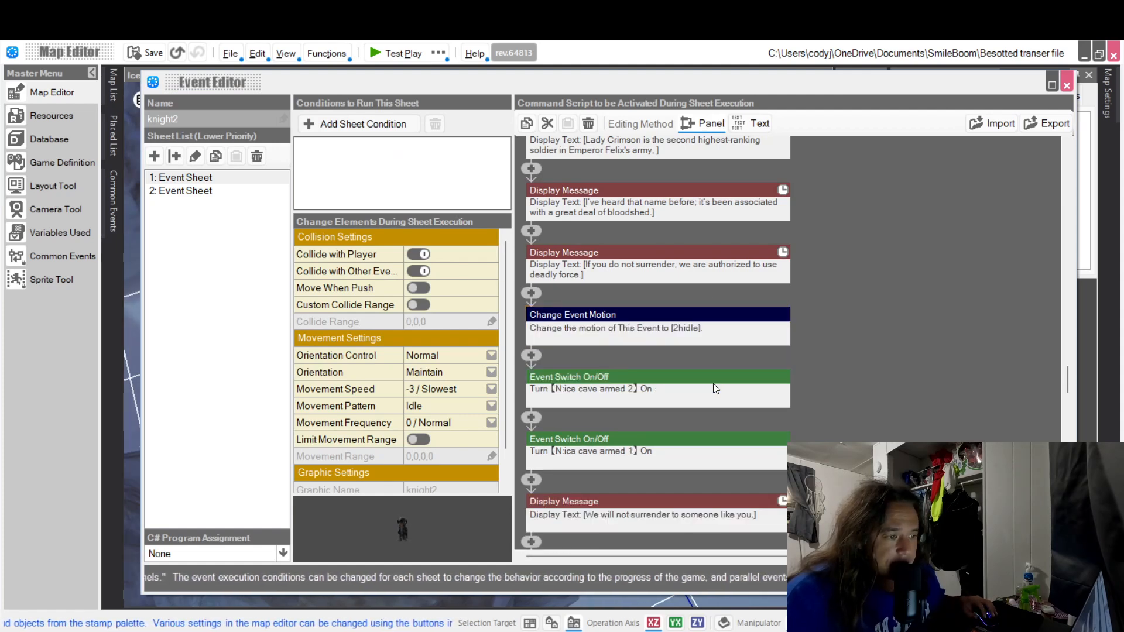
- Open the Change Event Motion command set to 2hidle, preview that motion on the knight2 sprite and leave the picker
click(690, 340)
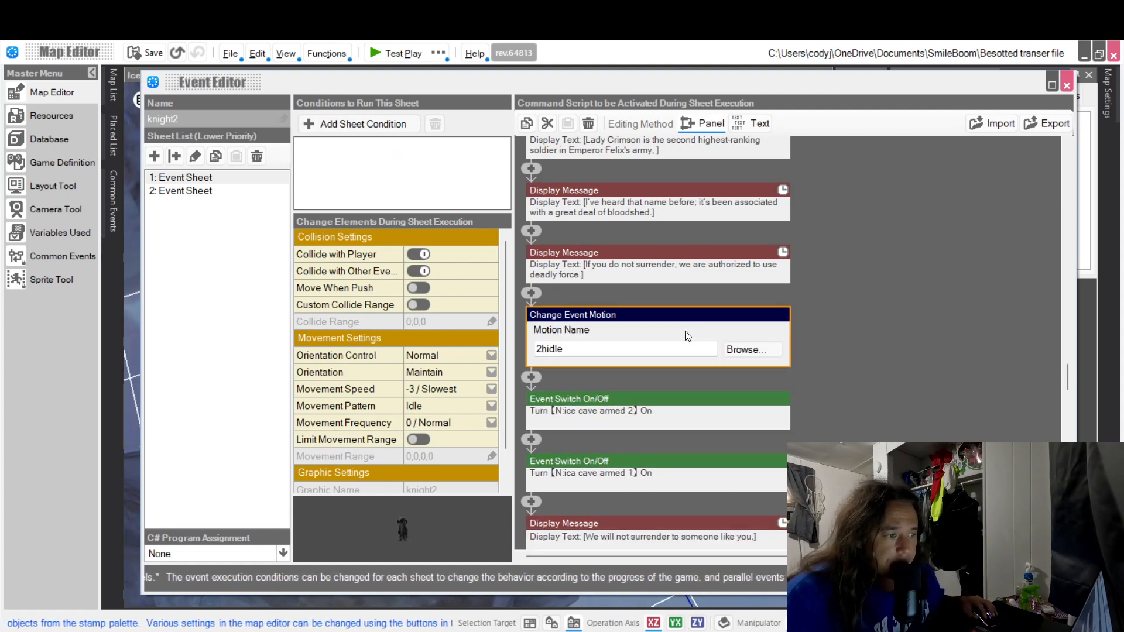
click(732, 349)
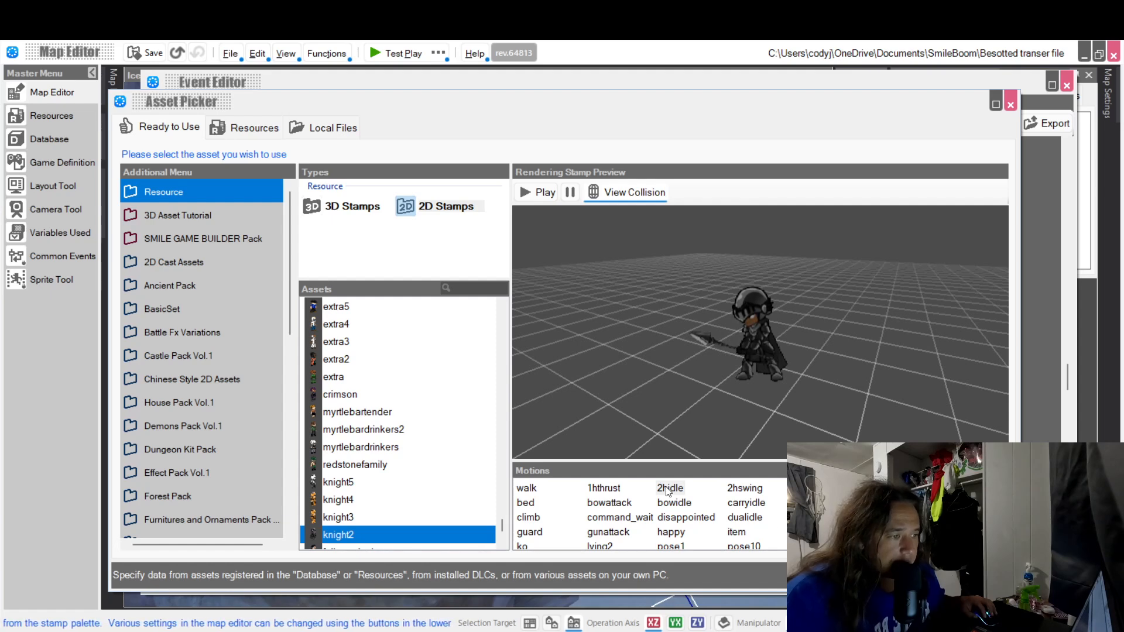
drag(655, 400, 686, 360)
click(914, 577)
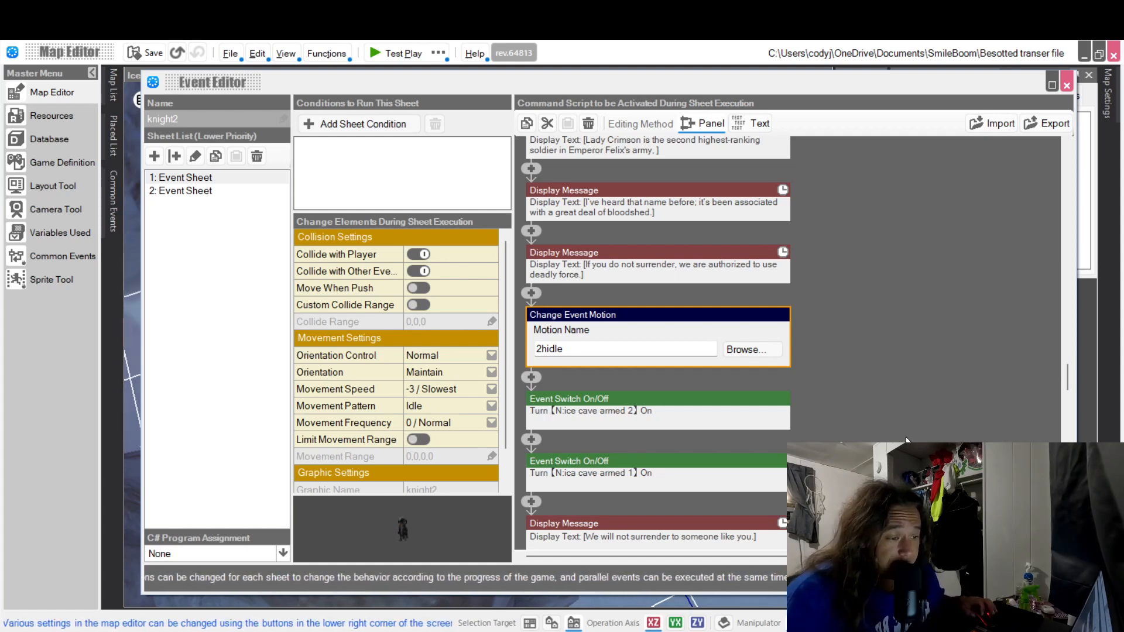
- Insert an Event Switch On/Off command after the 2hidle motion change, then delete the inserted command
scroll(832, 314, down, 3)
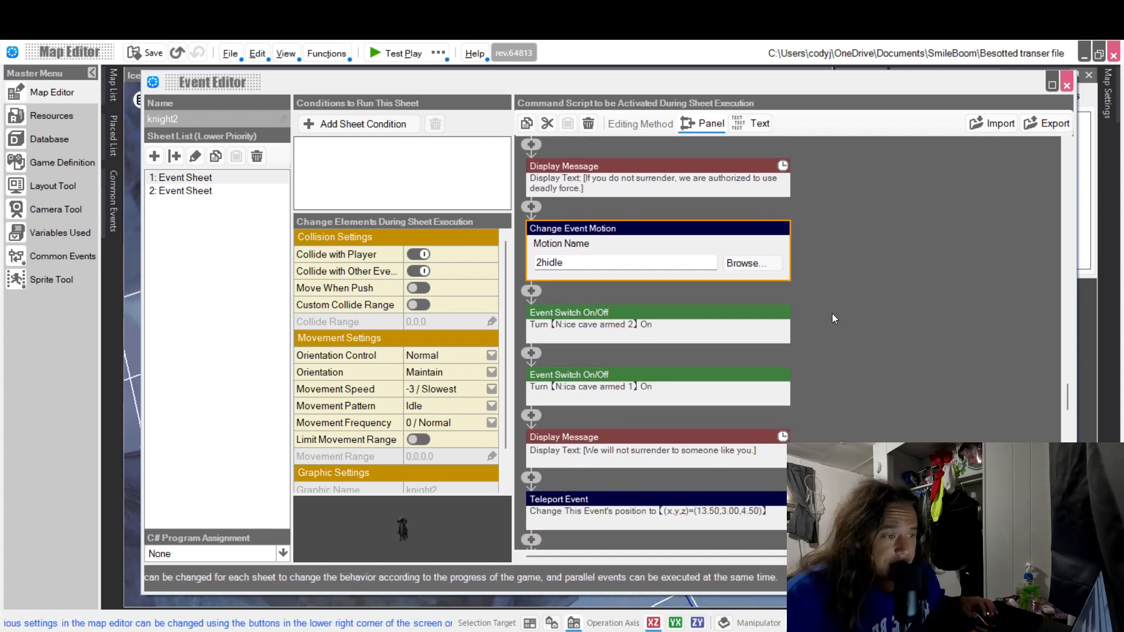
click(530, 291)
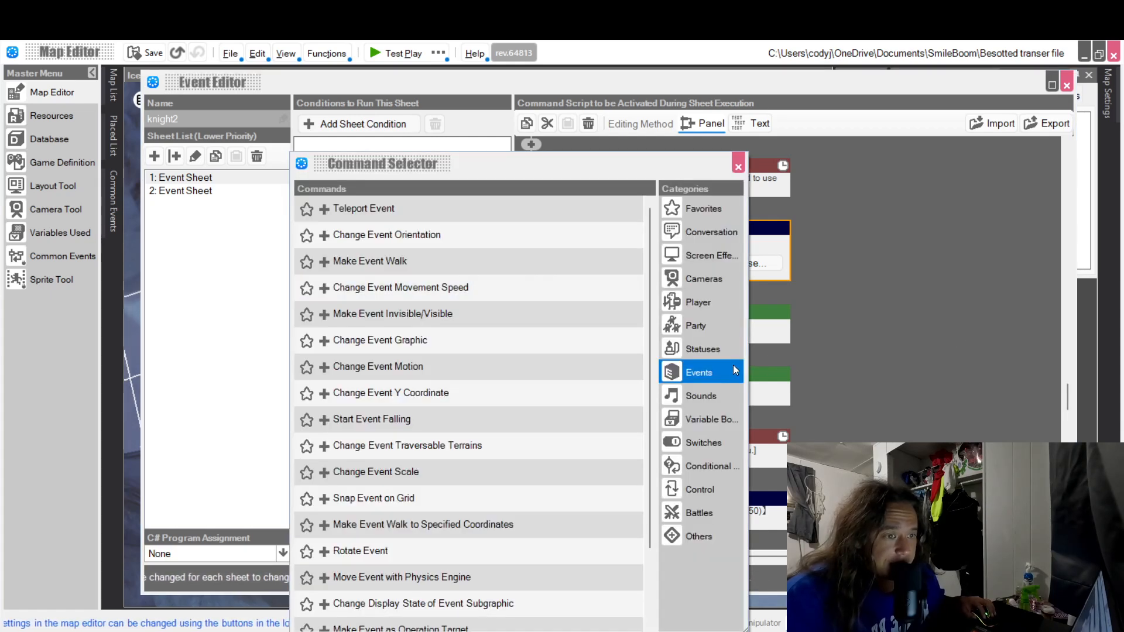
click(711, 443)
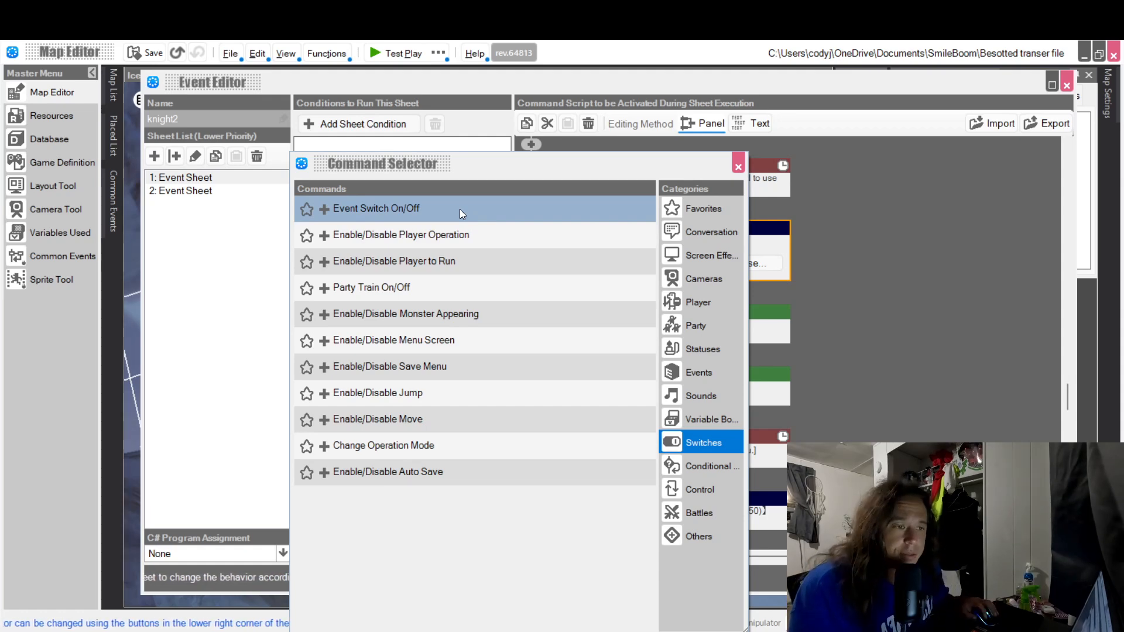
double_click(511, 205)
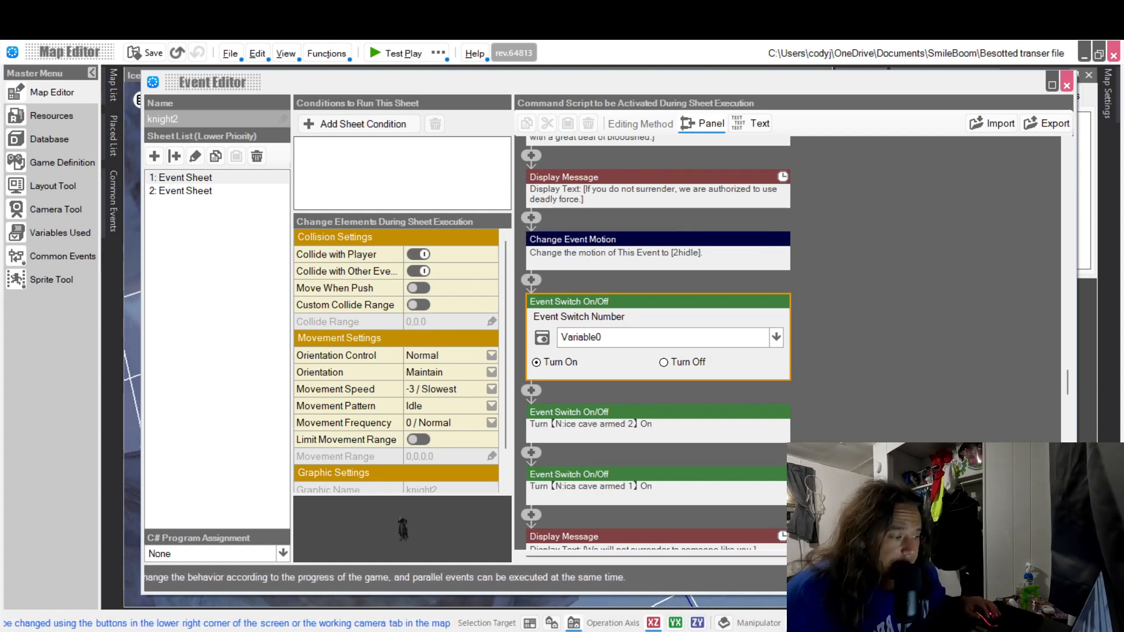
right_click(631, 301)
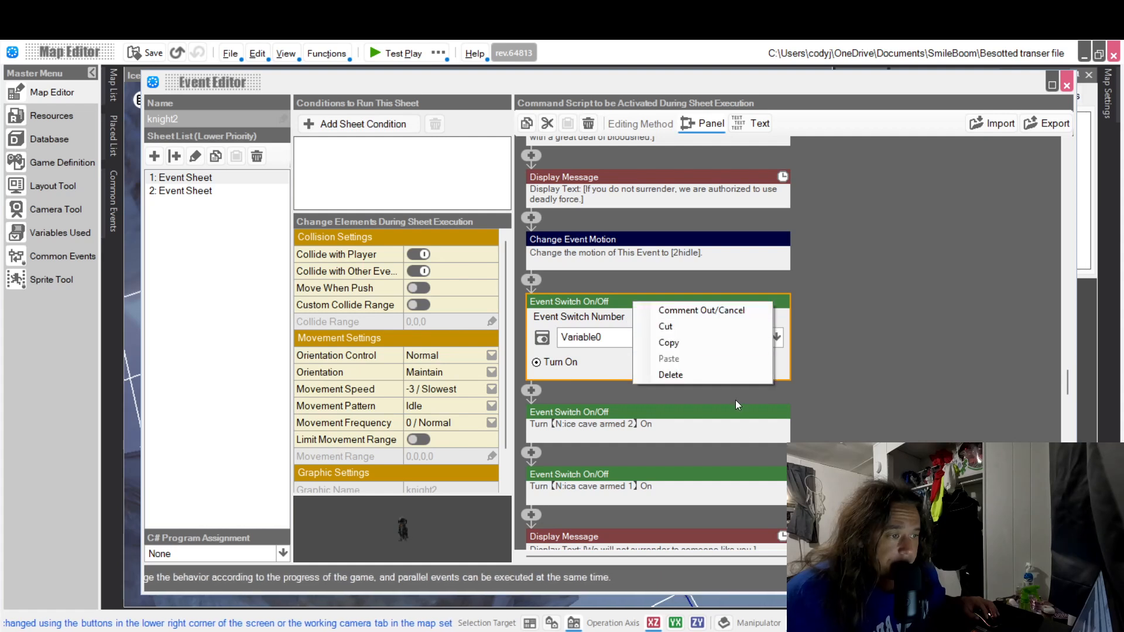
click(721, 373)
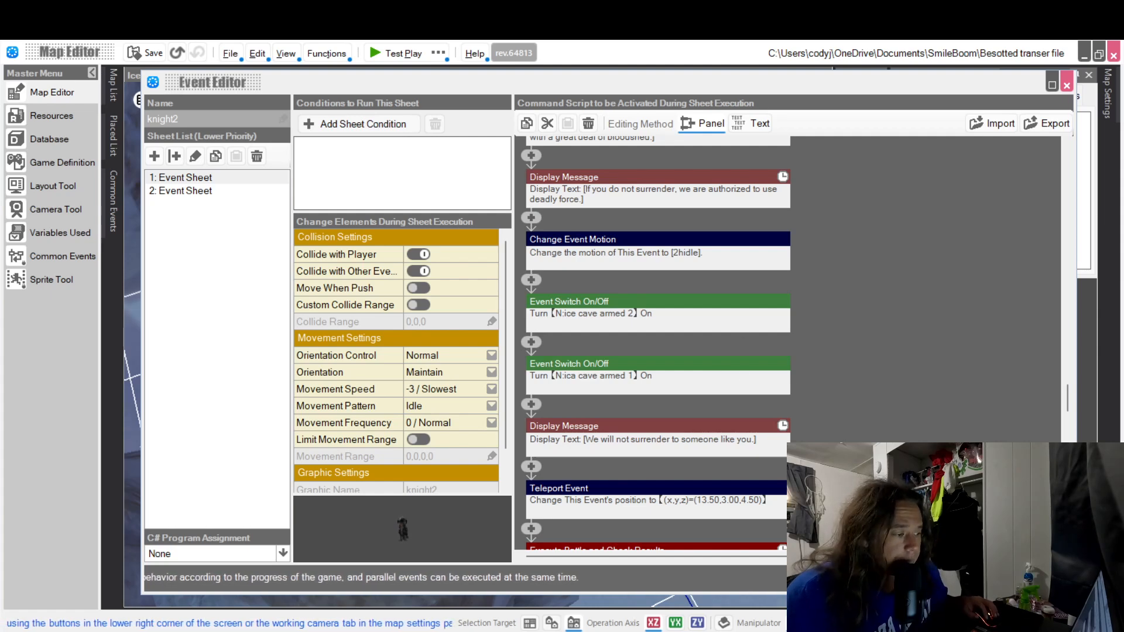
- Close knight2's event, open the knight1 event and compare its first and second event sheets
click(1067, 85)
click(513, 258)
click(513, 258)
double_click(513, 258)
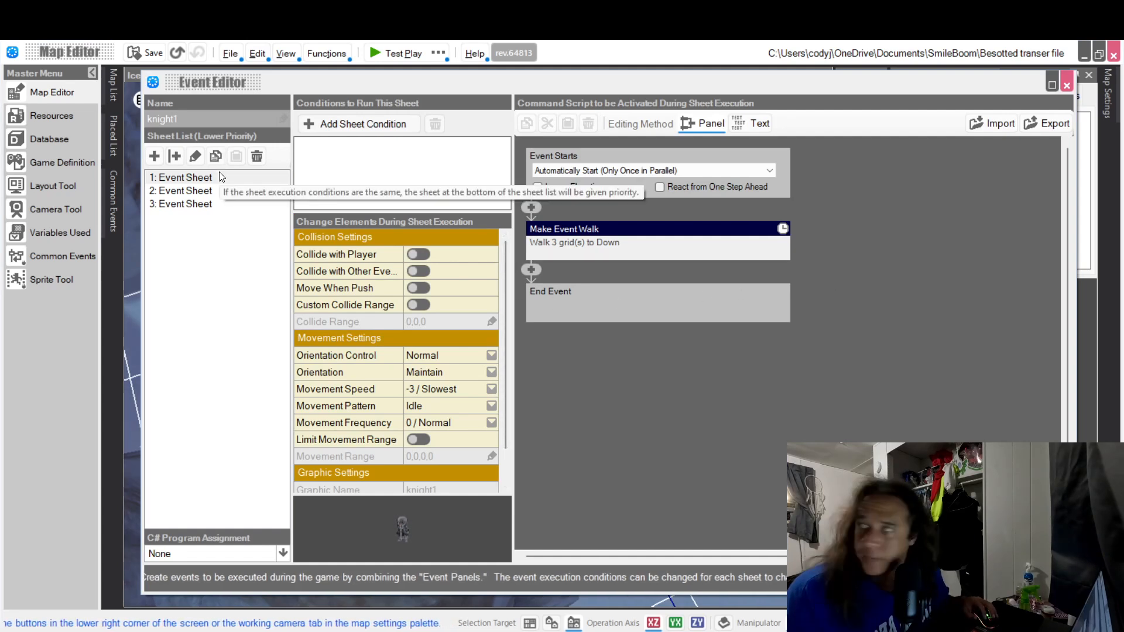
click(197, 193)
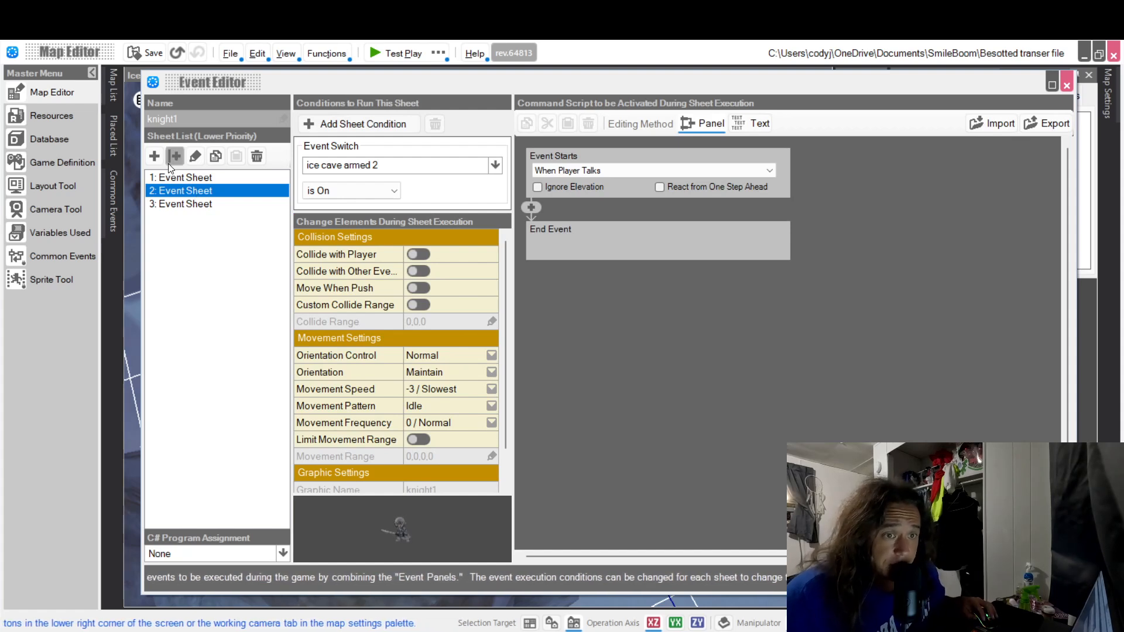
click(206, 176)
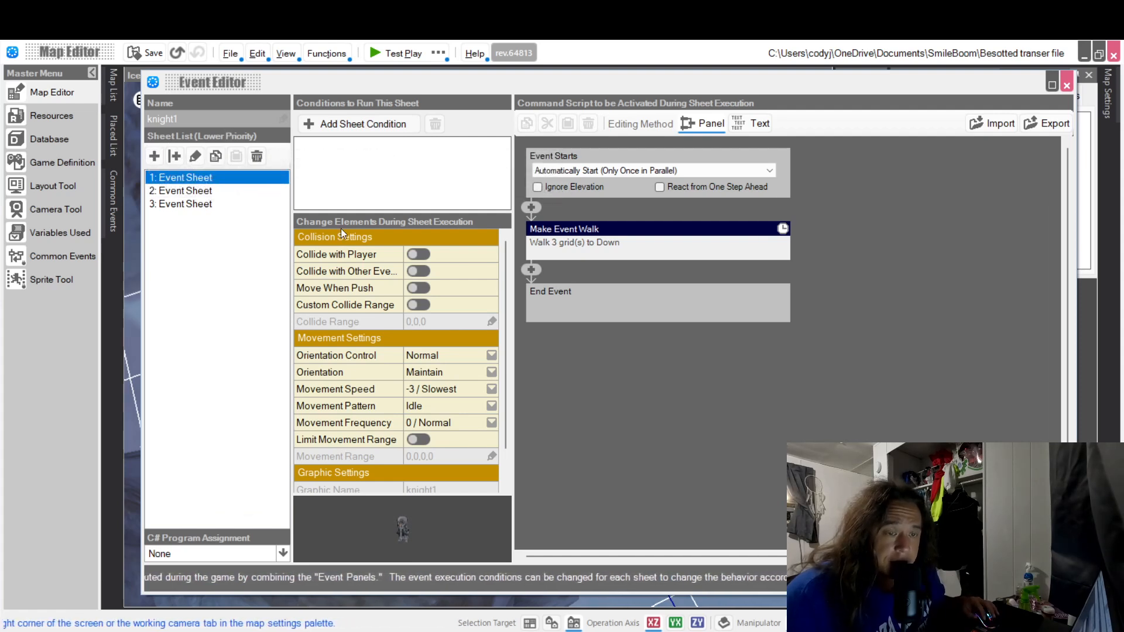
click(206, 192)
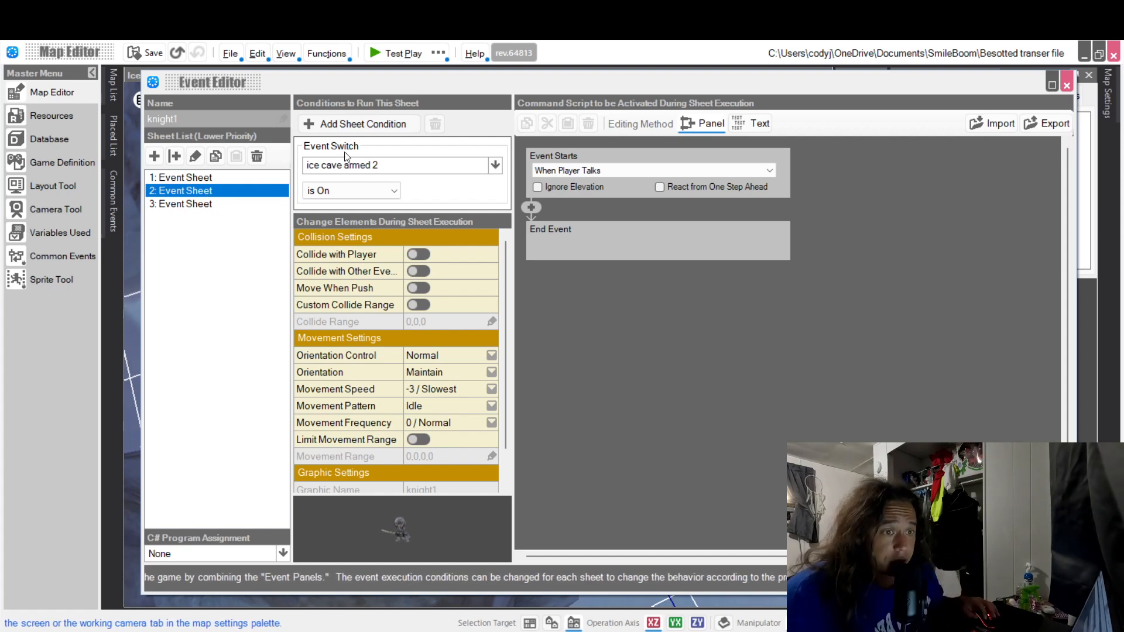
- Check how the second sheet's event switch condition is added and which variable it uses, keeping ice cave armed 2
click(359, 126)
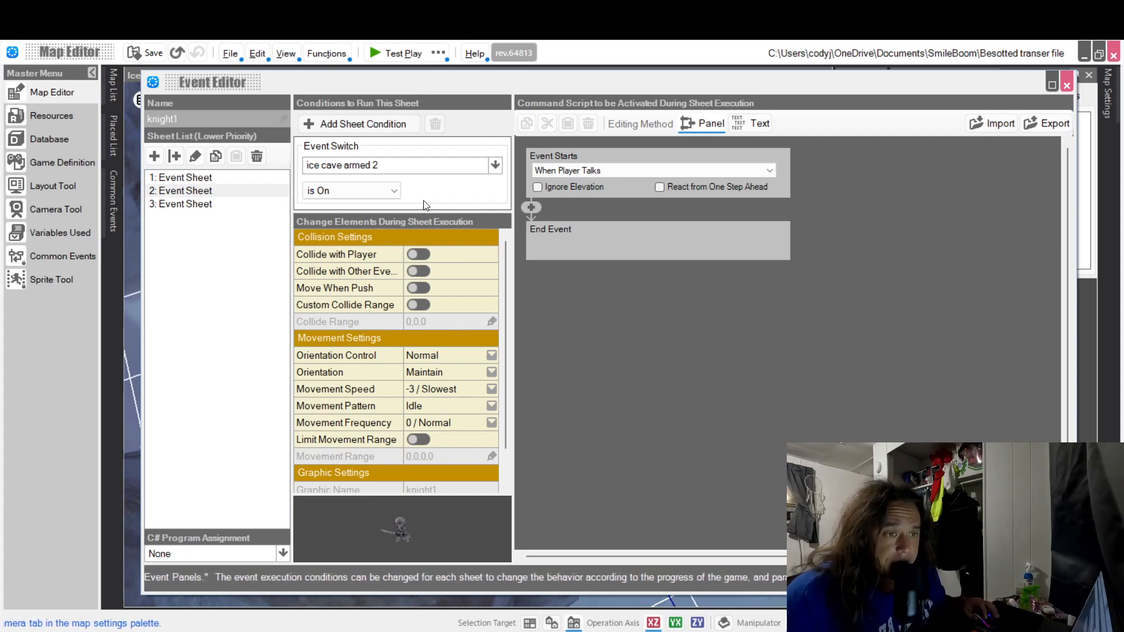
click(454, 171)
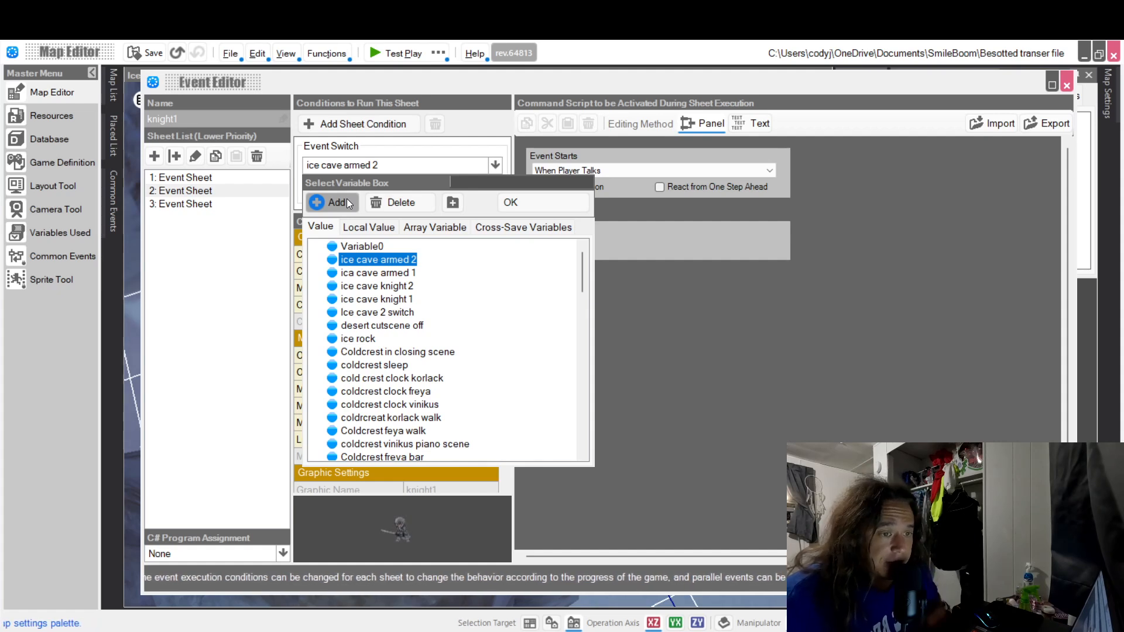
click(549, 202)
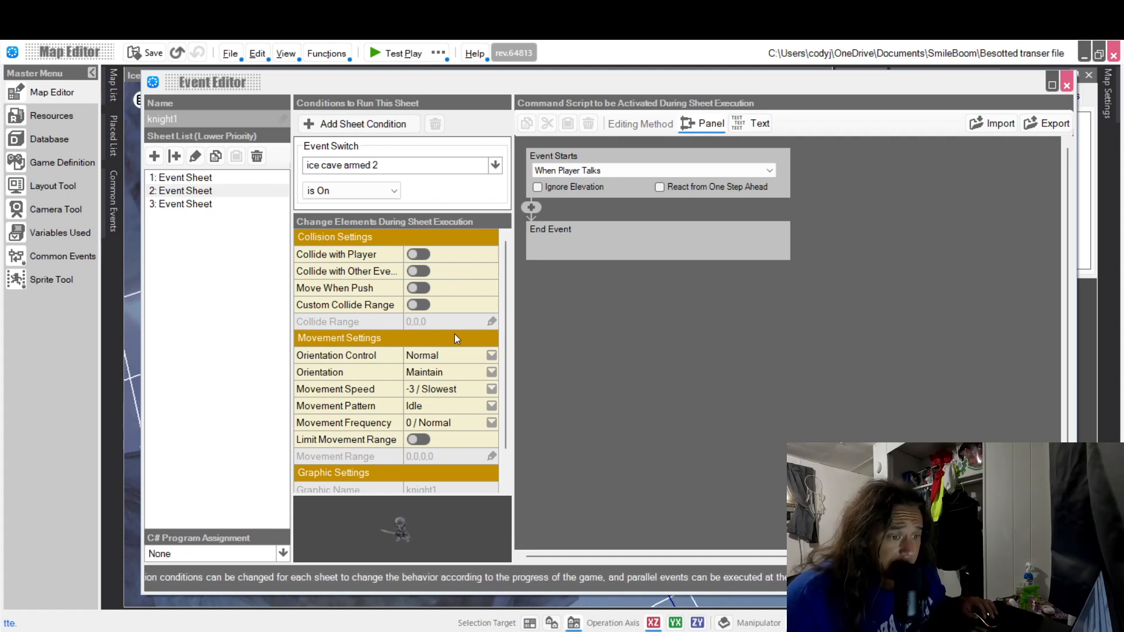
- Check the motion options in the second sheet's graphic settings, keep 2hidle and close the knight1 event
scroll(451, 337, down, 1)
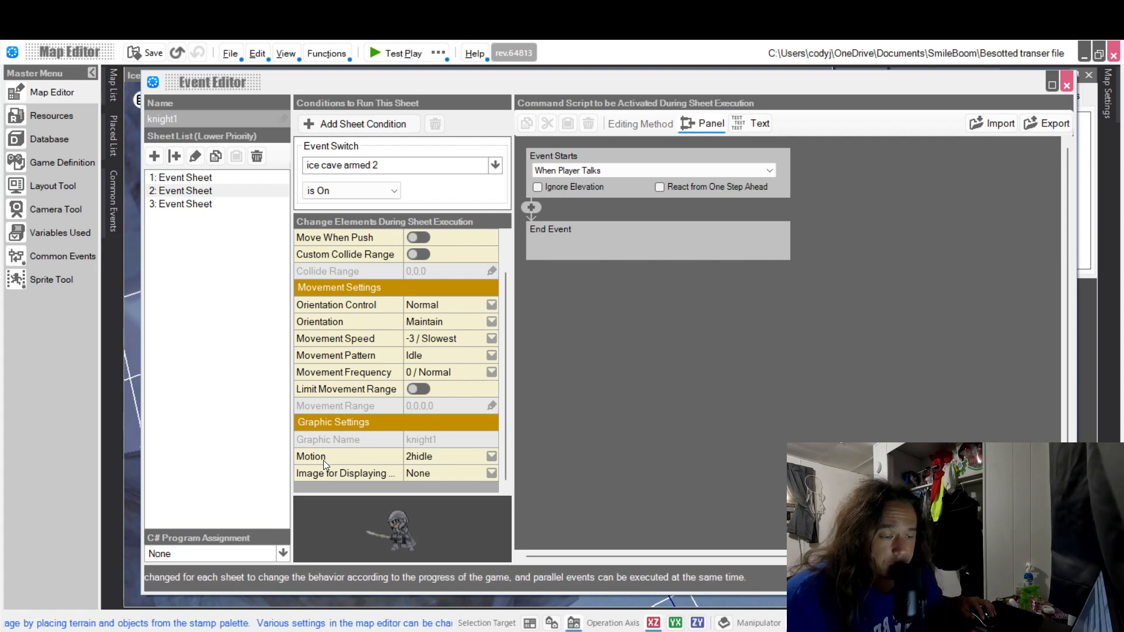
click(450, 458)
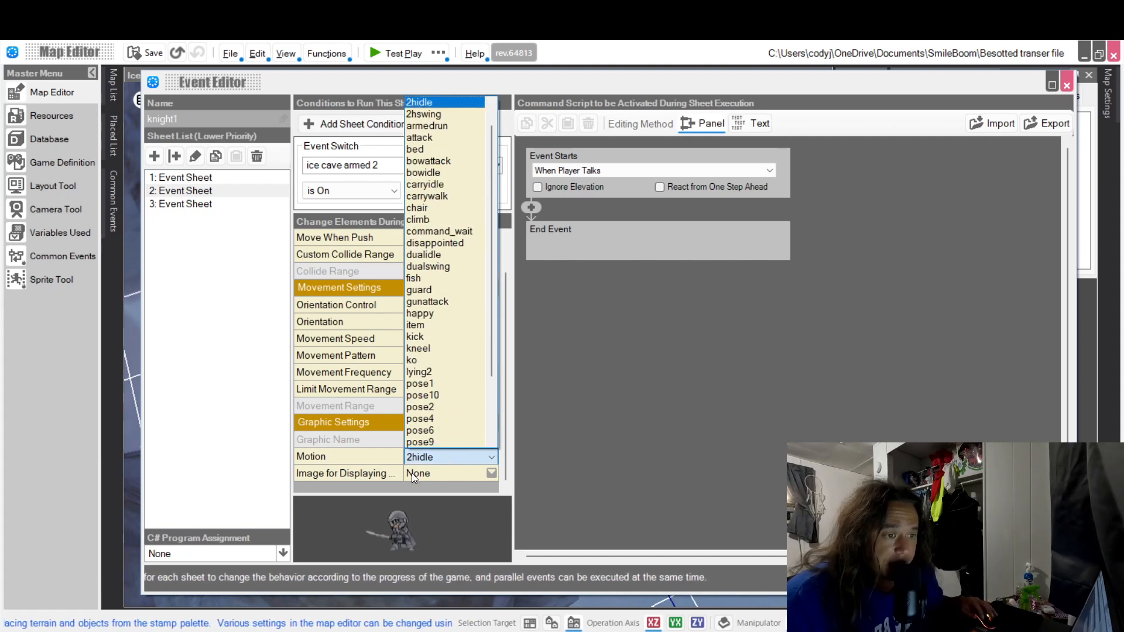
click(573, 422)
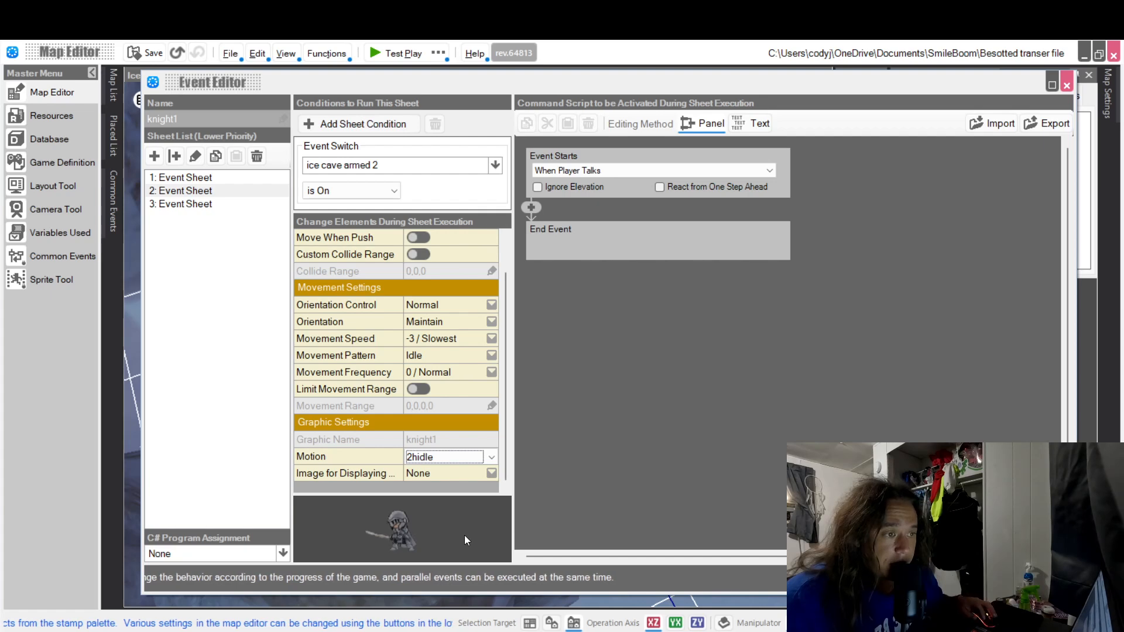
click(972, 579)
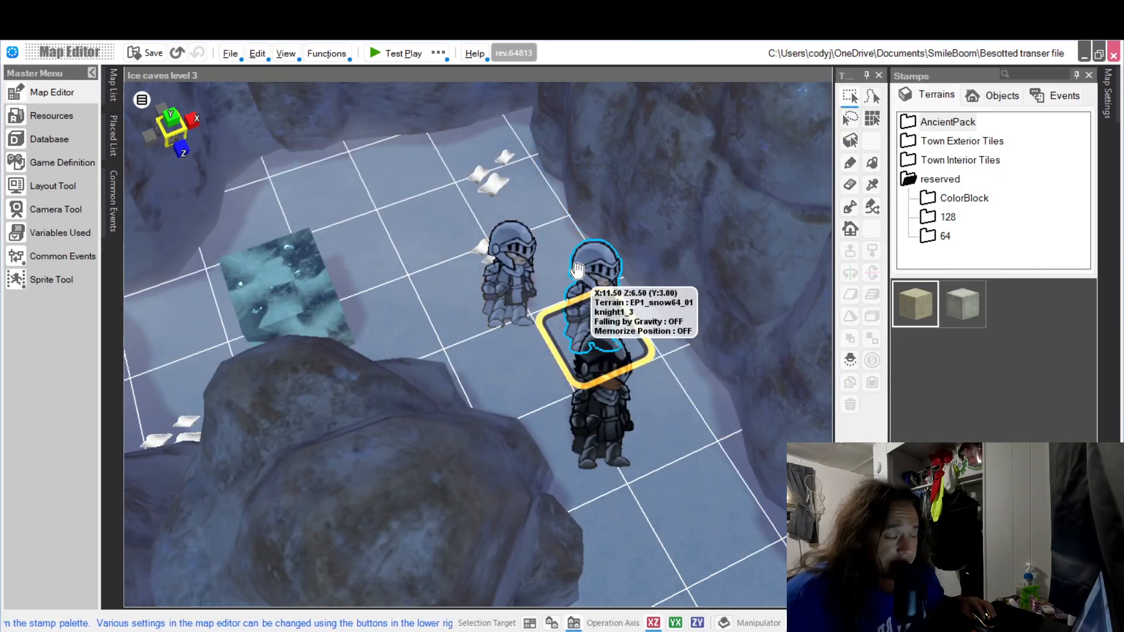
- Reopen the knight1 event and show the condition types that can be added to its second event sheet
click(515, 245)
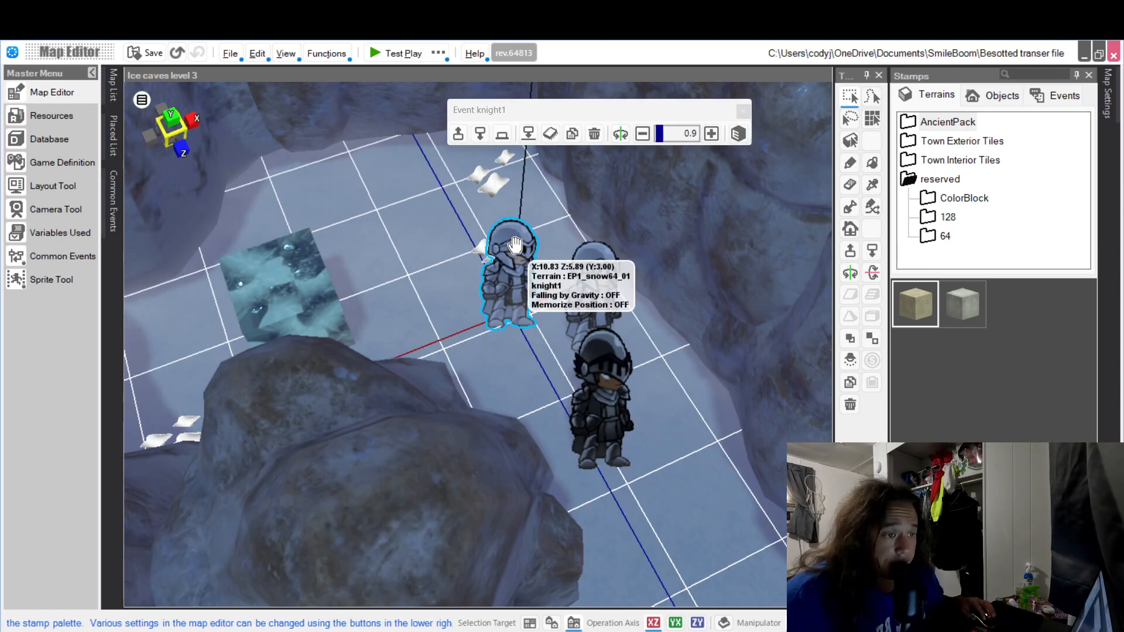
double_click(515, 245)
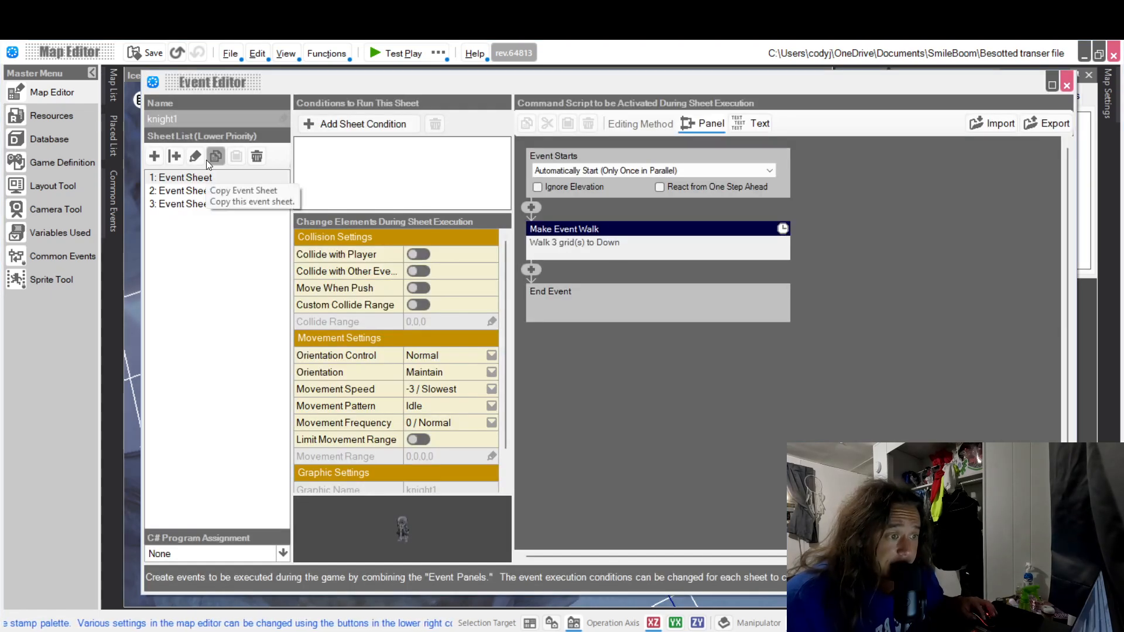
click(200, 192)
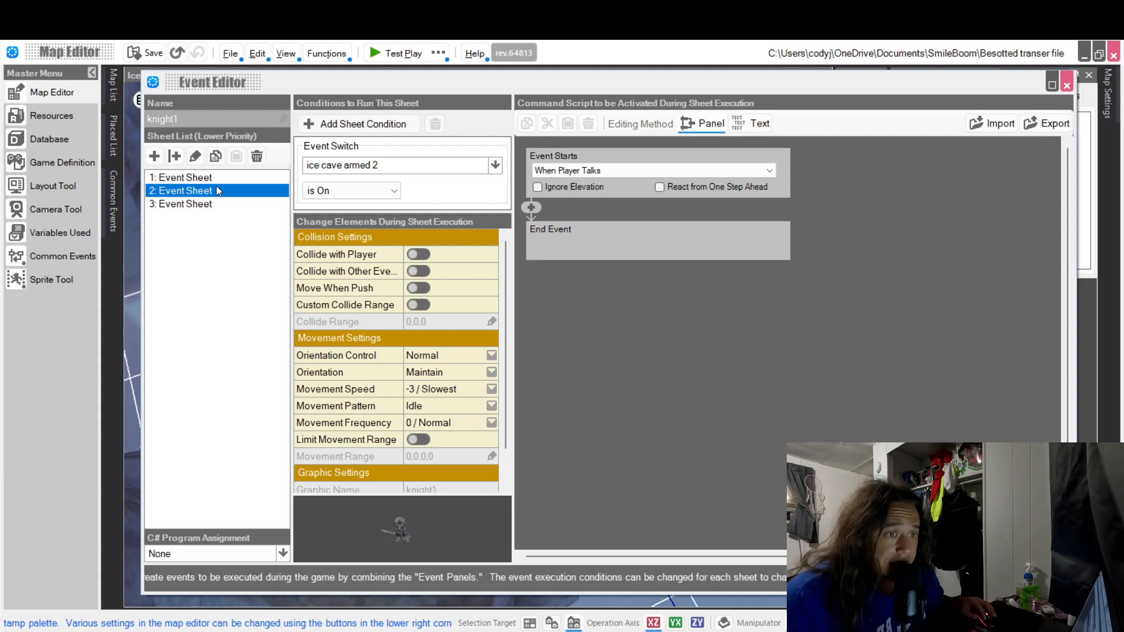
click(389, 119)
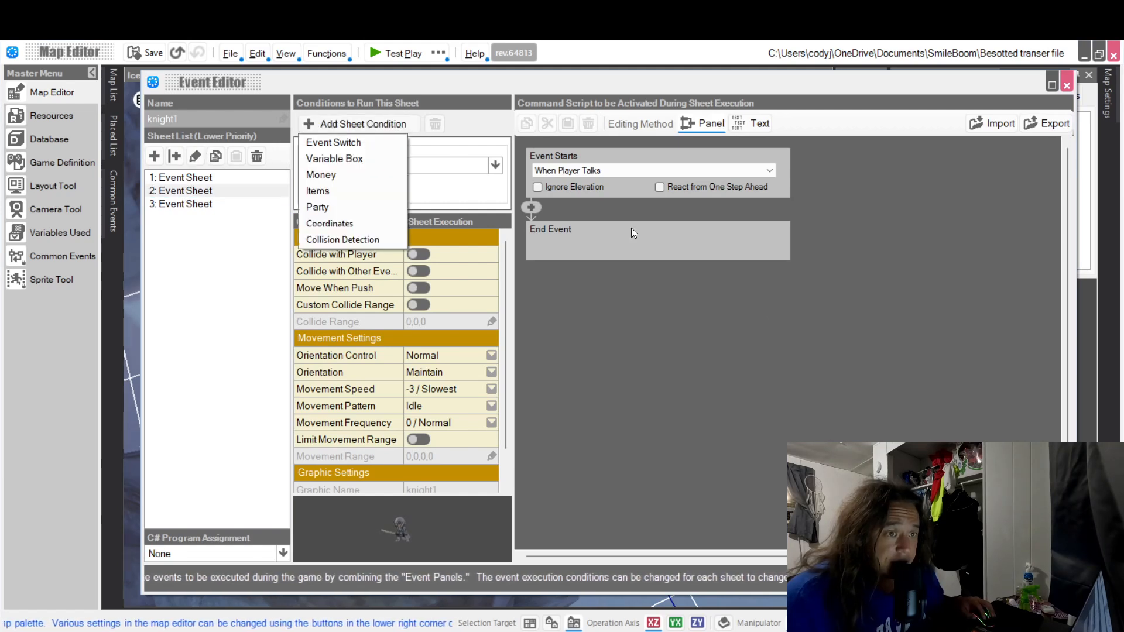
click(736, 325)
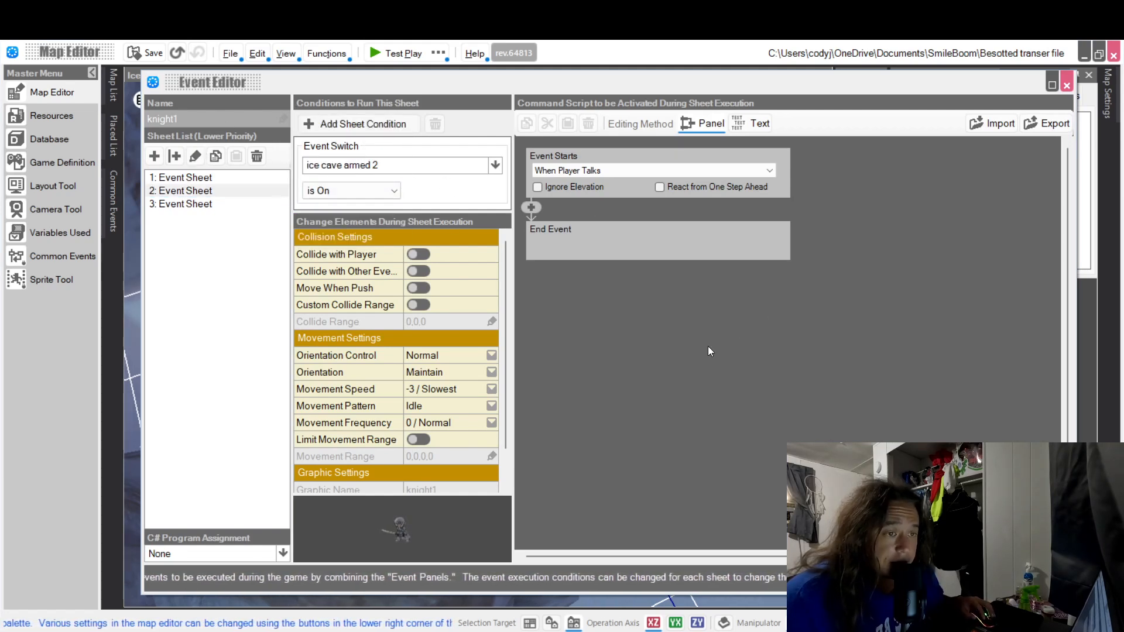
- Close the knight1 event, reopen it to show its second event sheet again, and close it
click(1067, 86)
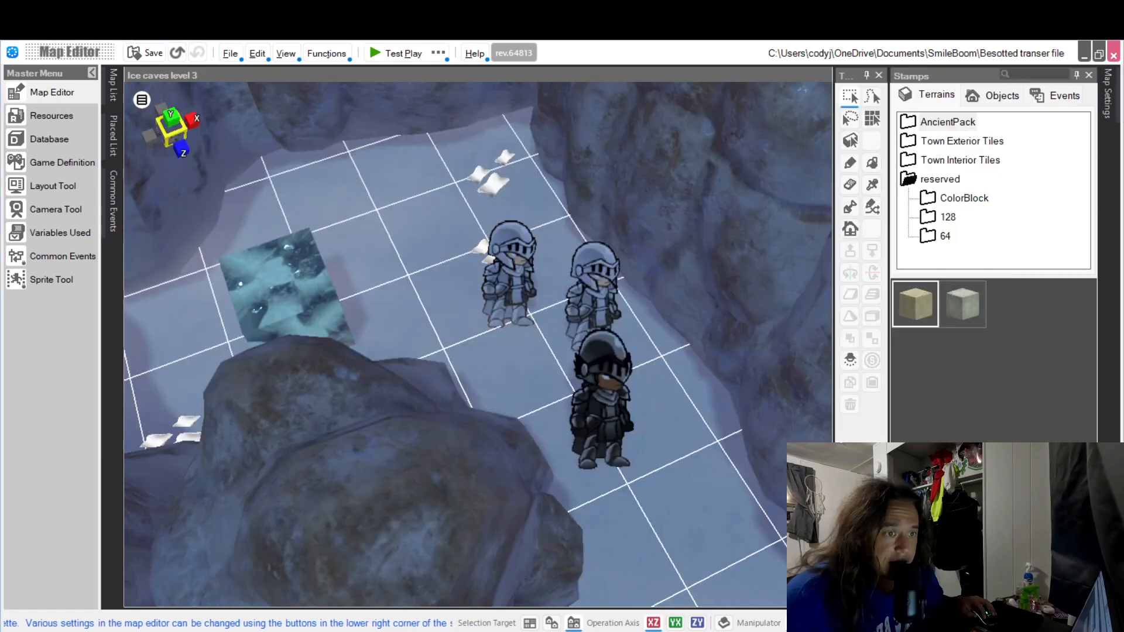
click(514, 252)
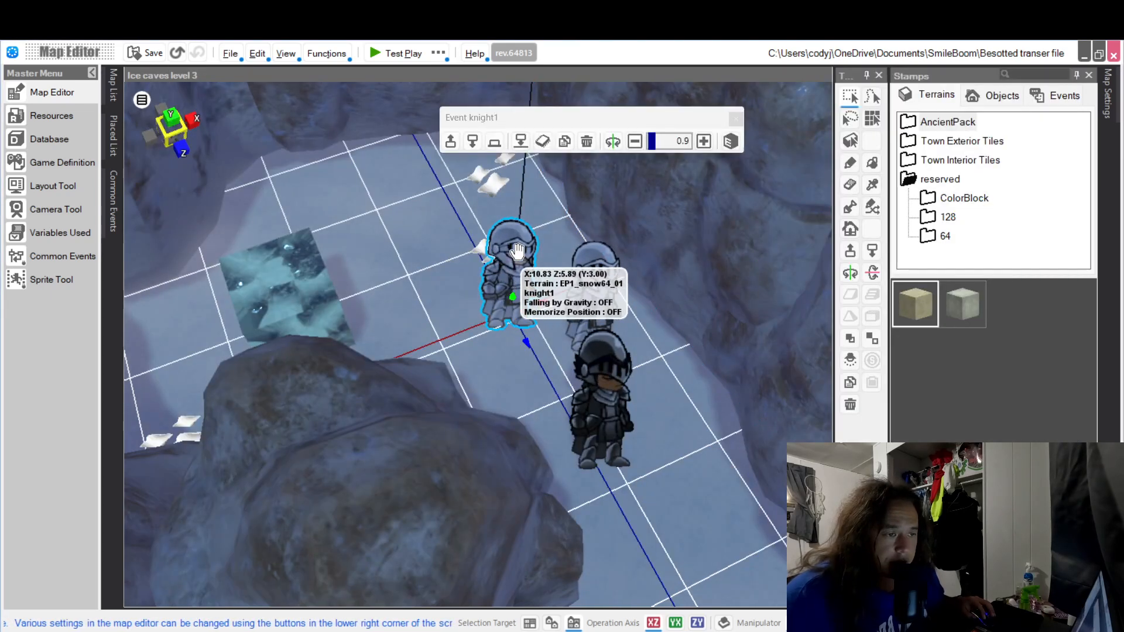
double_click(518, 252)
click(202, 191)
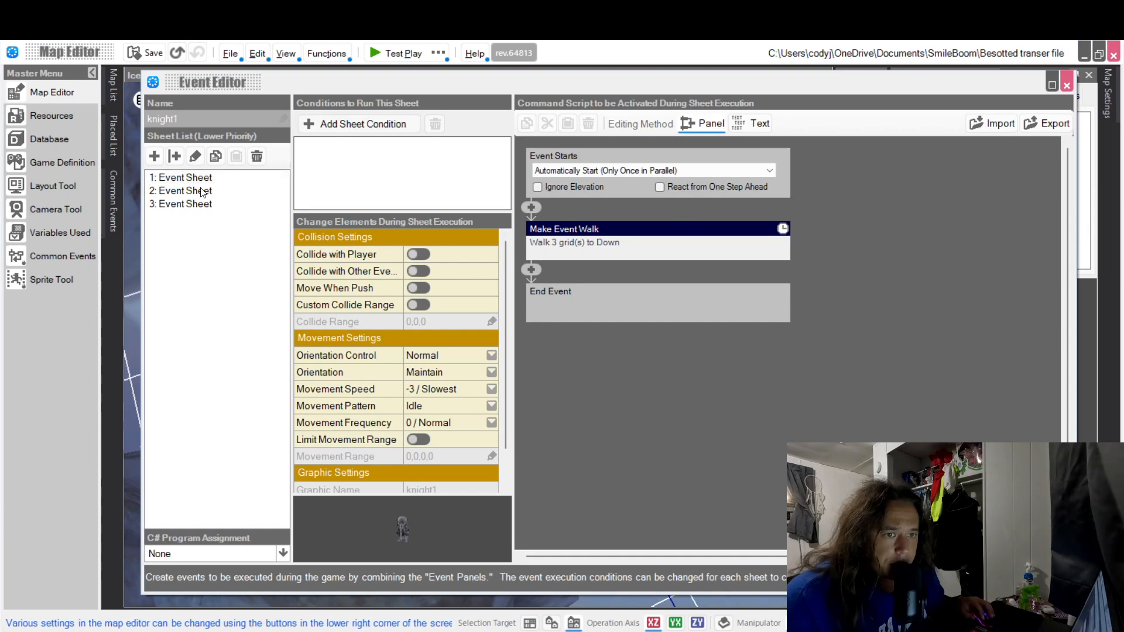
click(1067, 85)
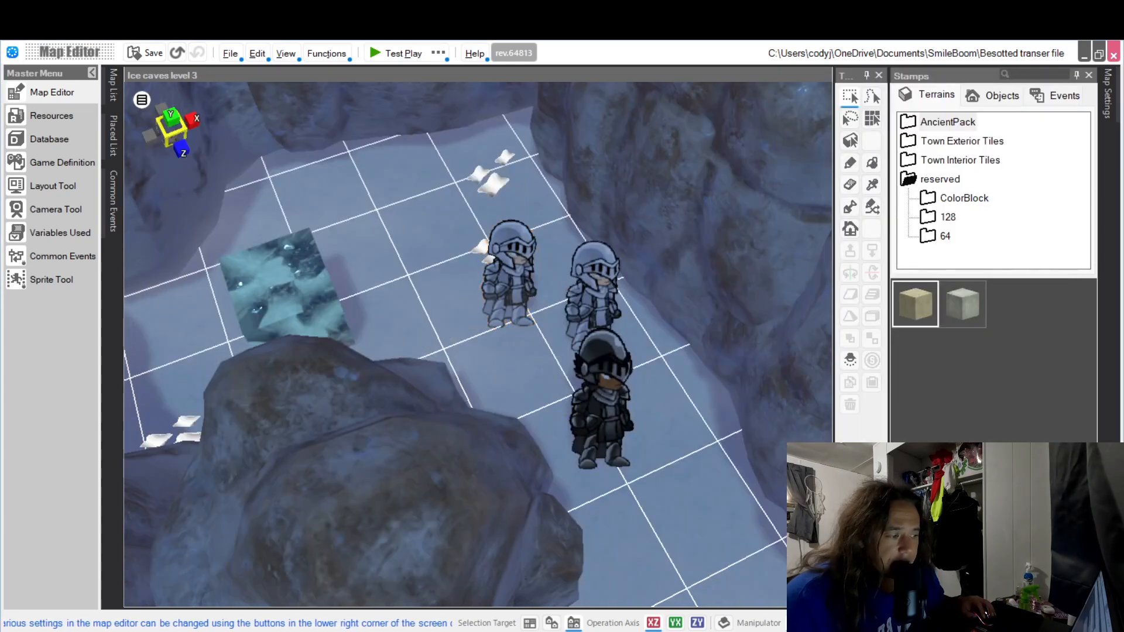
- Open the knight1_3 event, compare its second and first event sheets, and close it
click(608, 263)
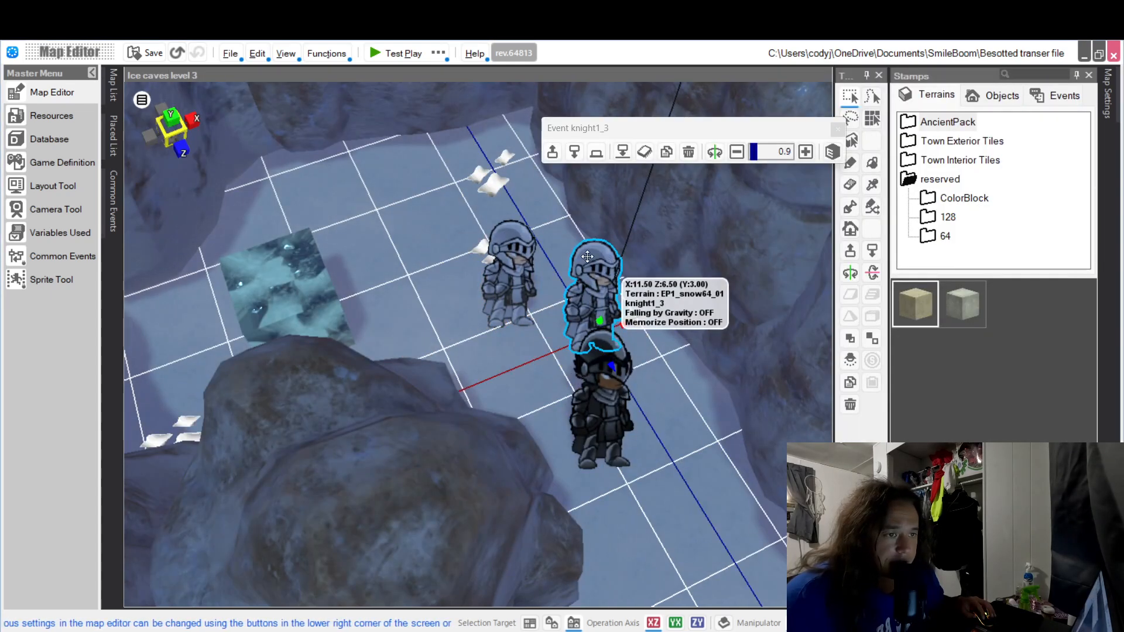
double_click(587, 256)
click(164, 192)
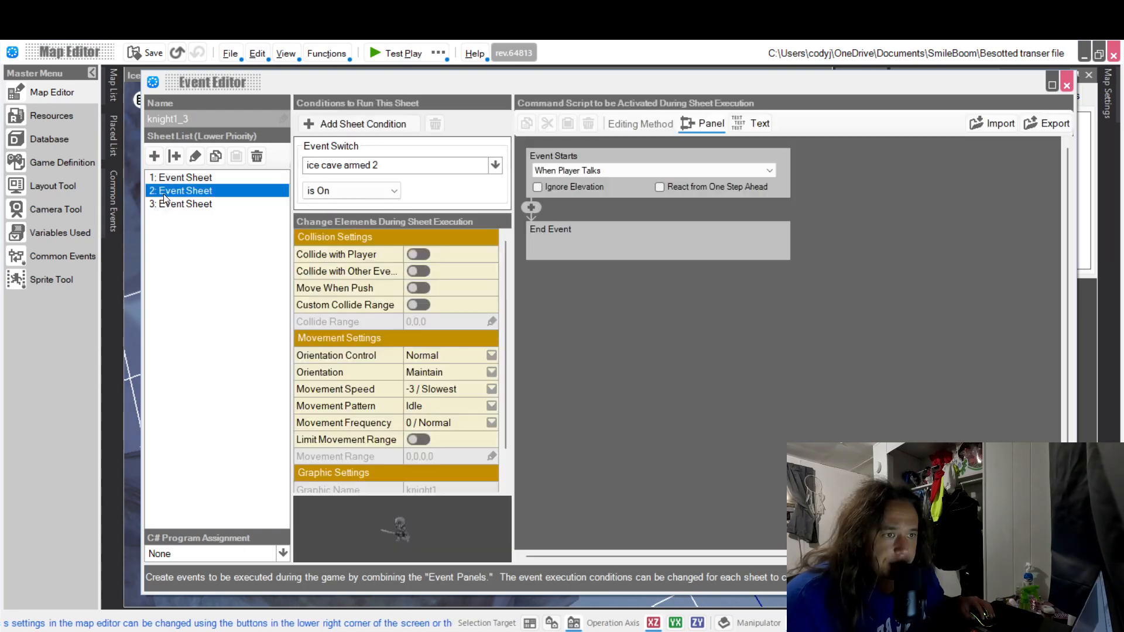
click(172, 179)
click(1067, 86)
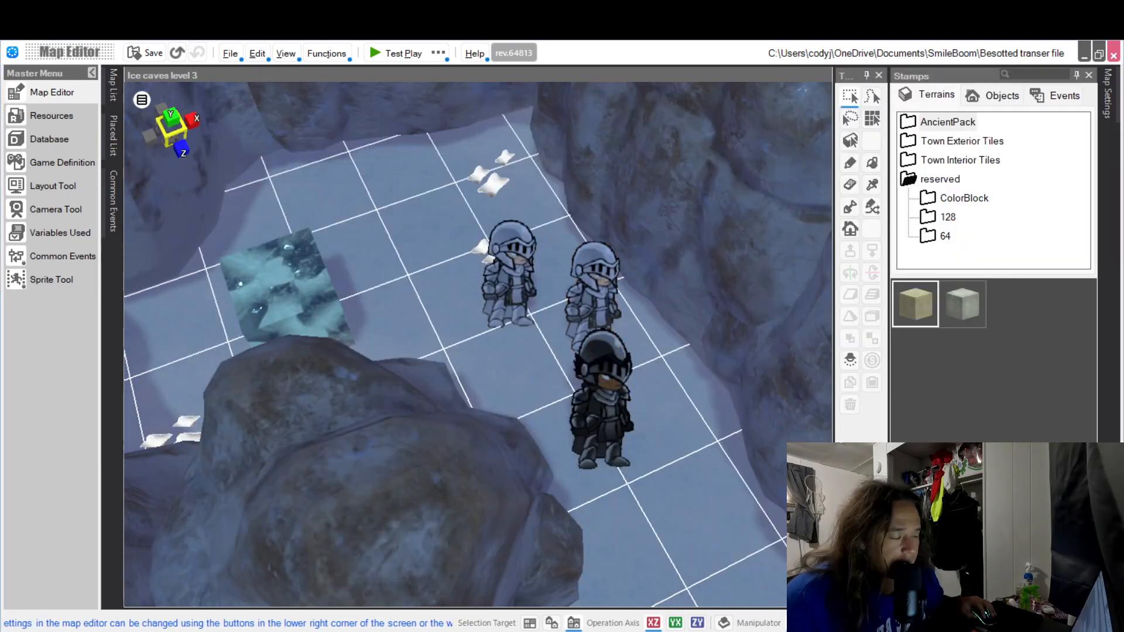
- Open the knight2 event and review its first sheet's script down to the motion change and event switch commands
click(597, 358)
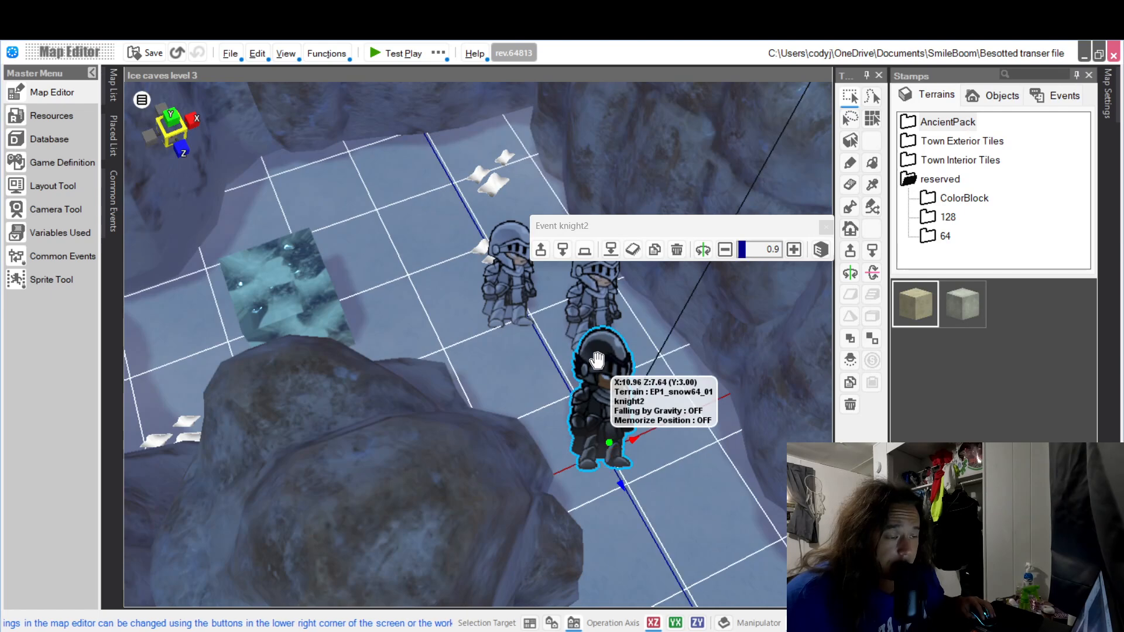
double_click(597, 358)
scroll(645, 342, down, 4)
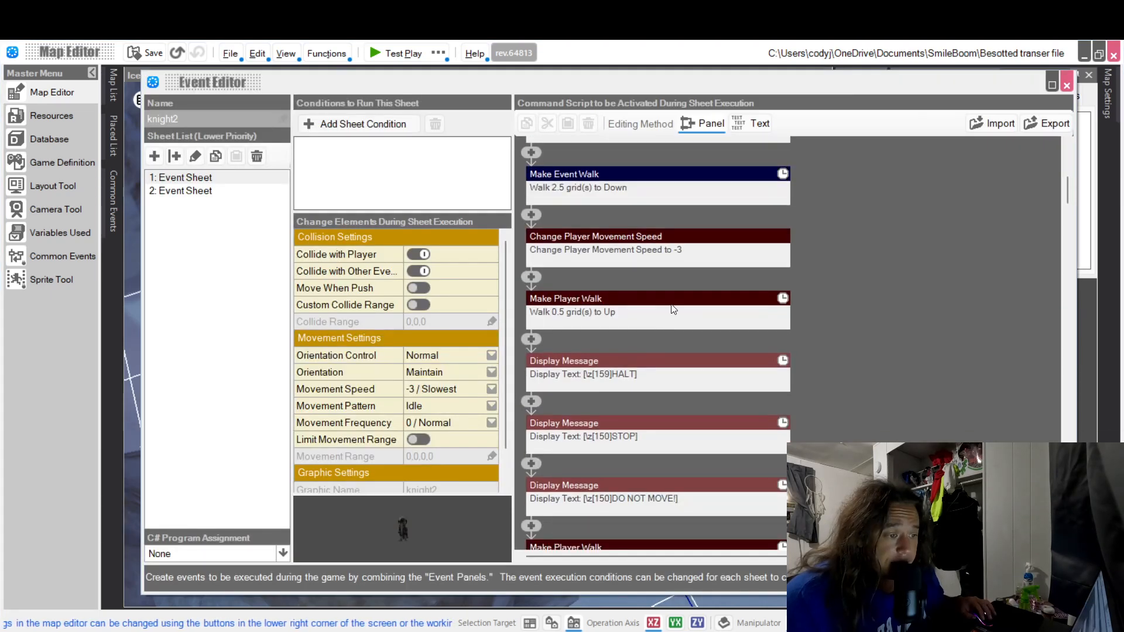
scroll(845, 337, down, 10)
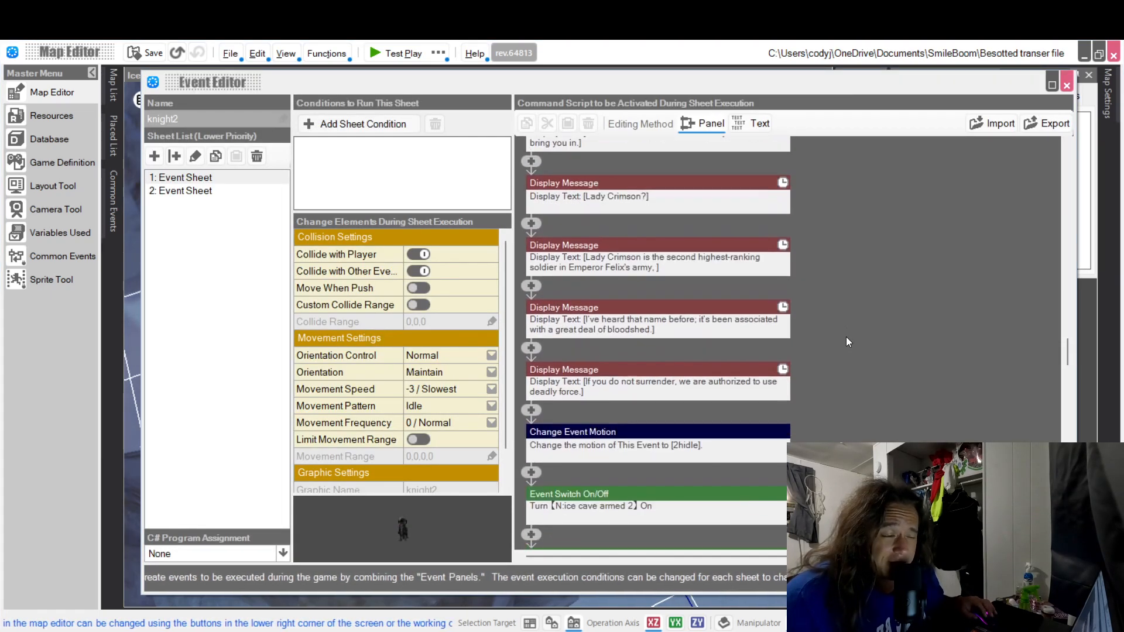
scroll(848, 340, down, 2)
scroll(846, 336, up, 2)
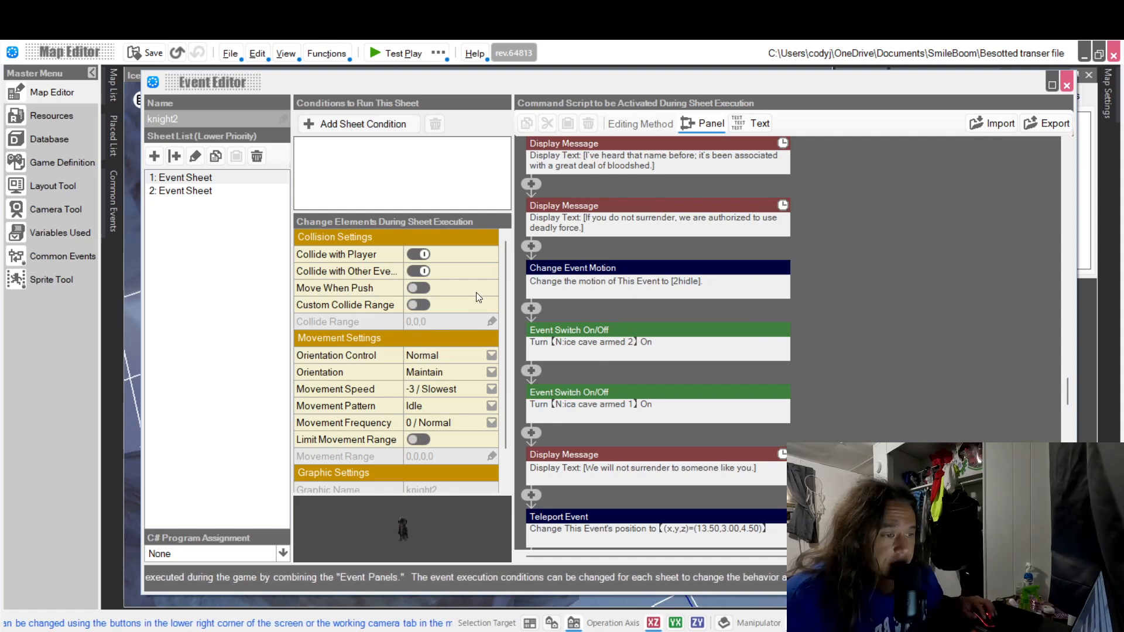
- Show the insertable switch commands, check the first event switch's variable choices keeping ice cave armed 2, and close the knight2 event
click(532, 308)
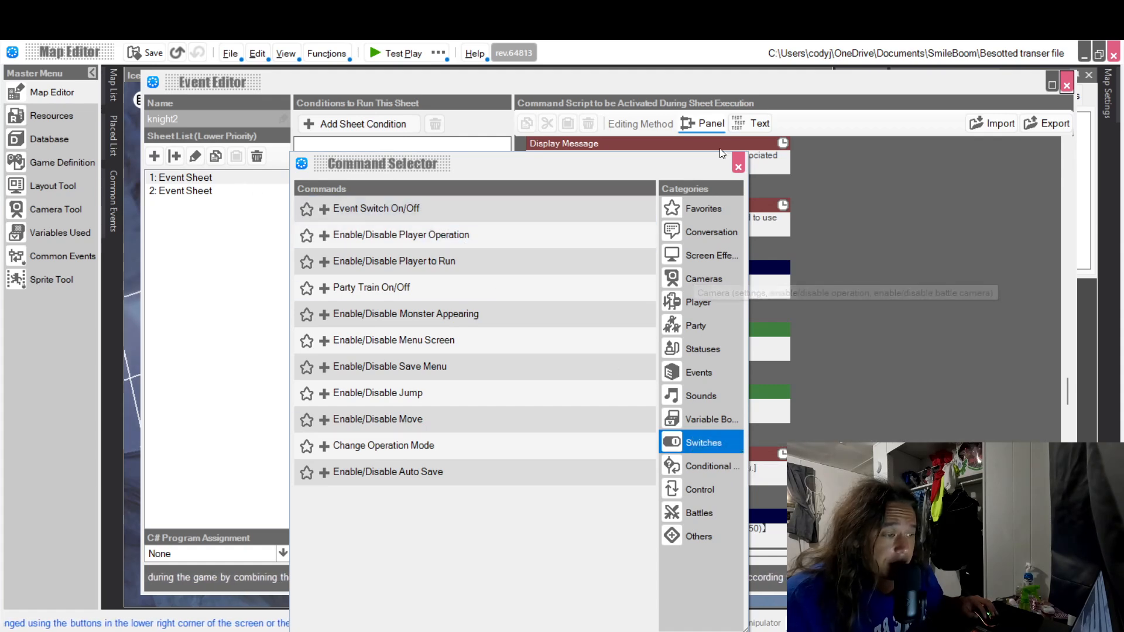
click(739, 167)
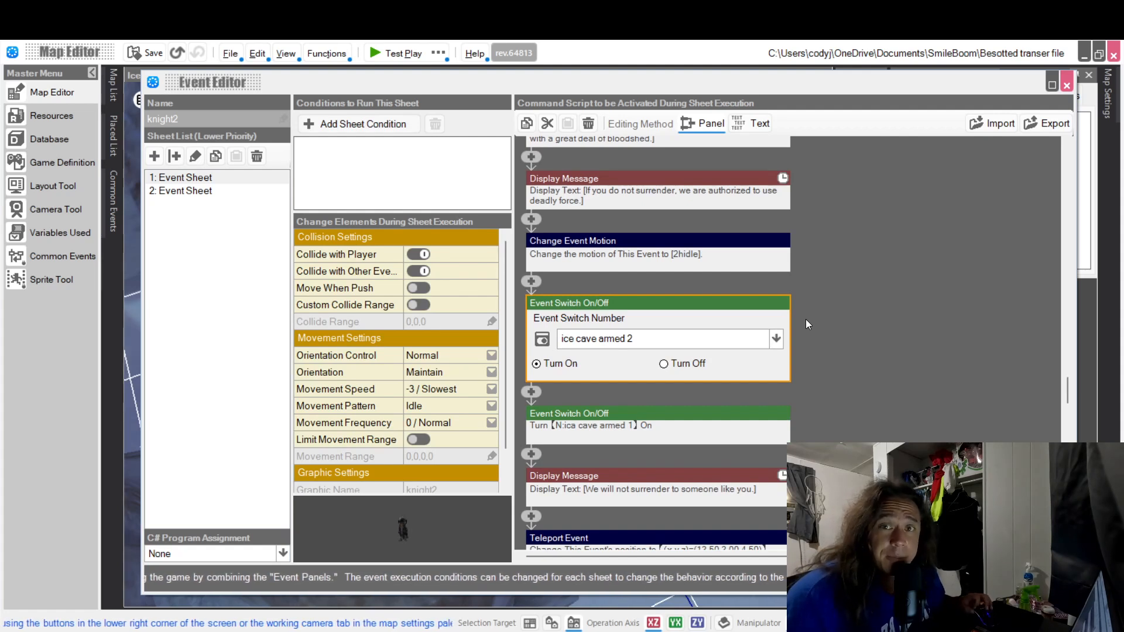
click(776, 339)
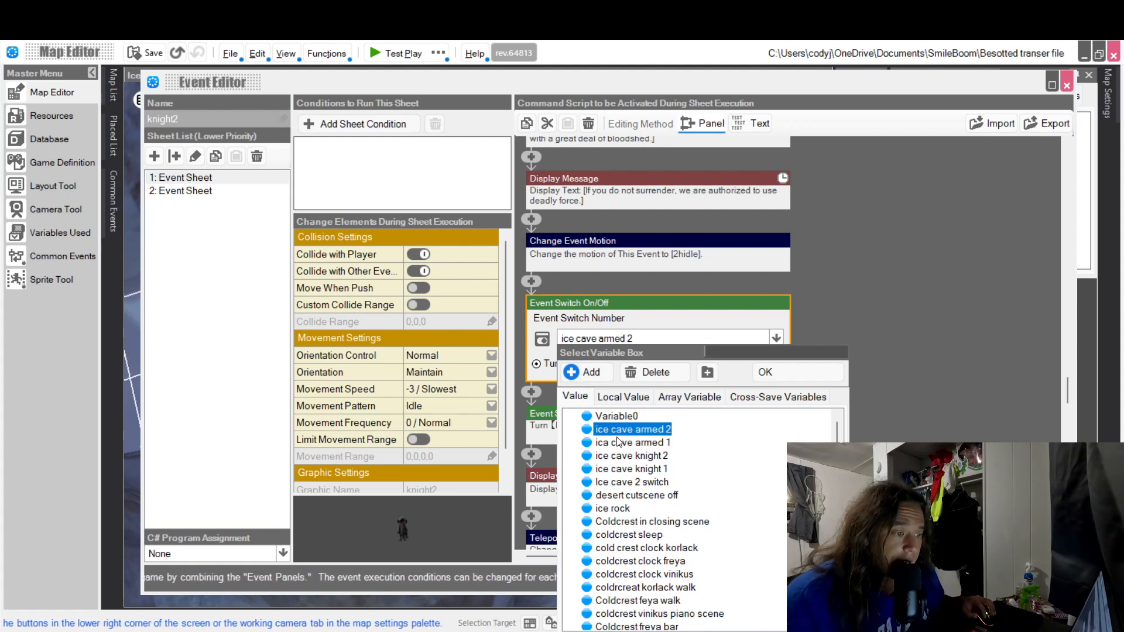
click(798, 373)
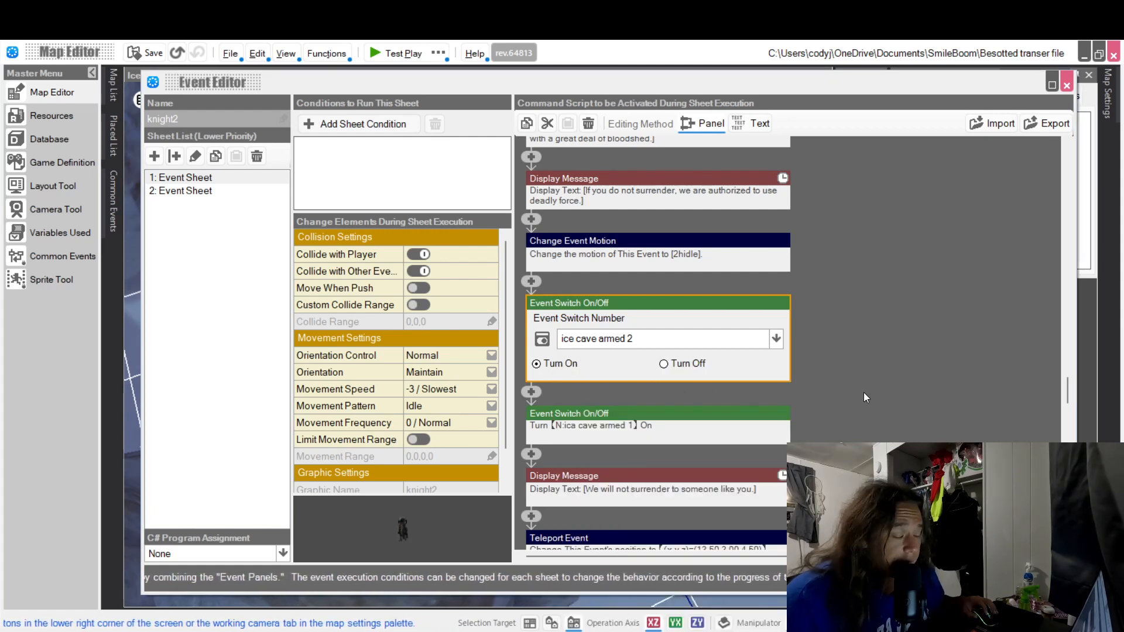
scroll(859, 371, down, 2)
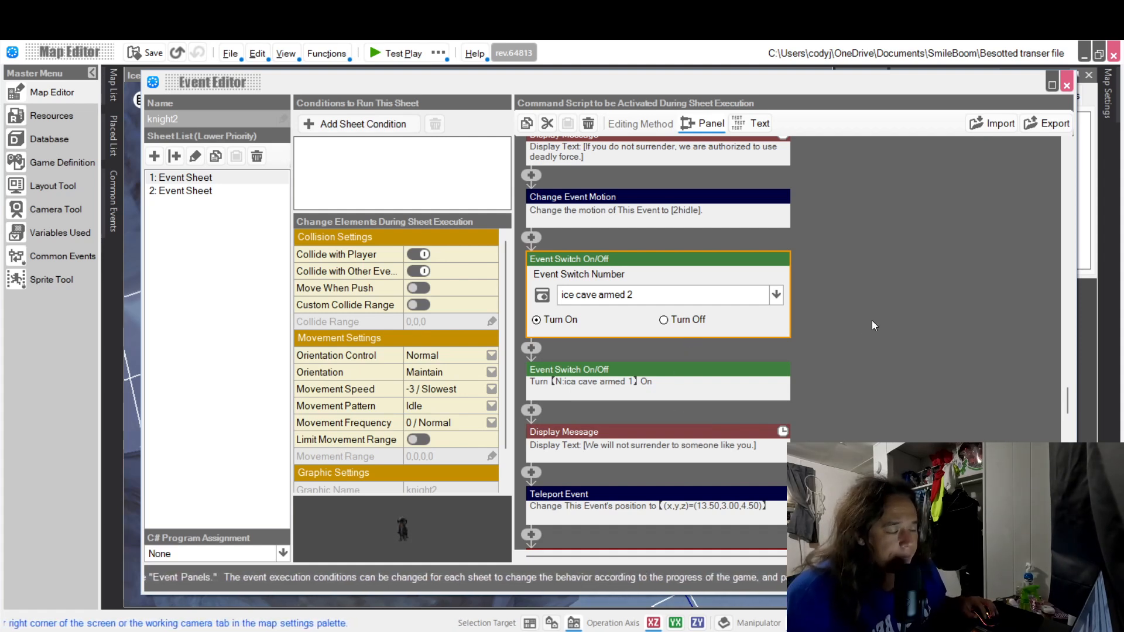
click(1067, 85)
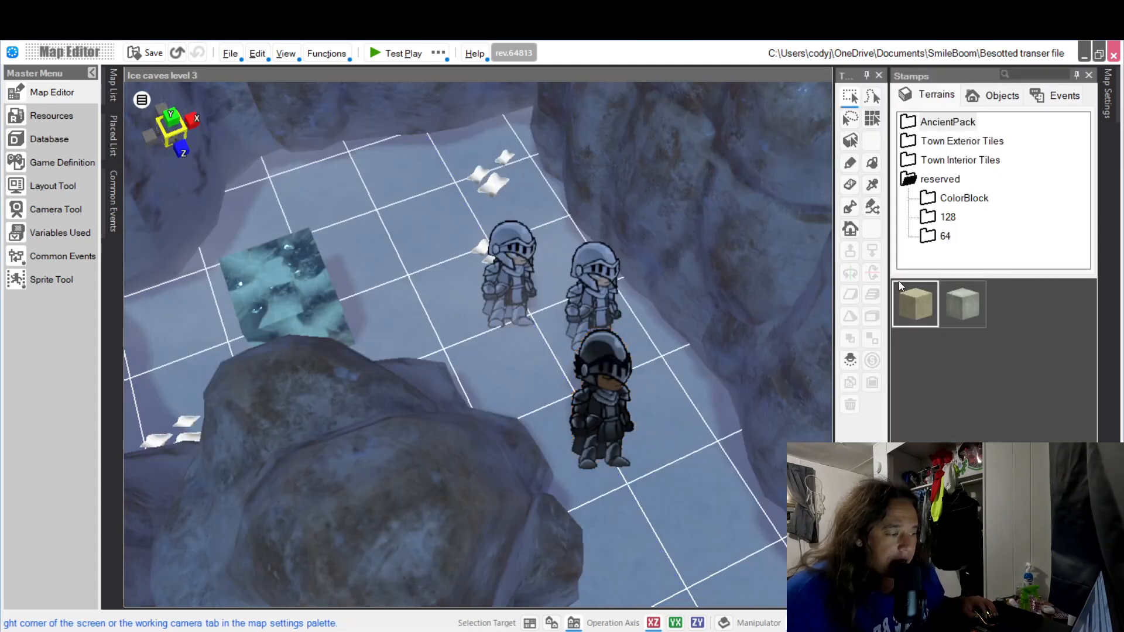
- Revisit the second event sheet of knight1 to show its switch condition, closing the event when done
click(514, 256)
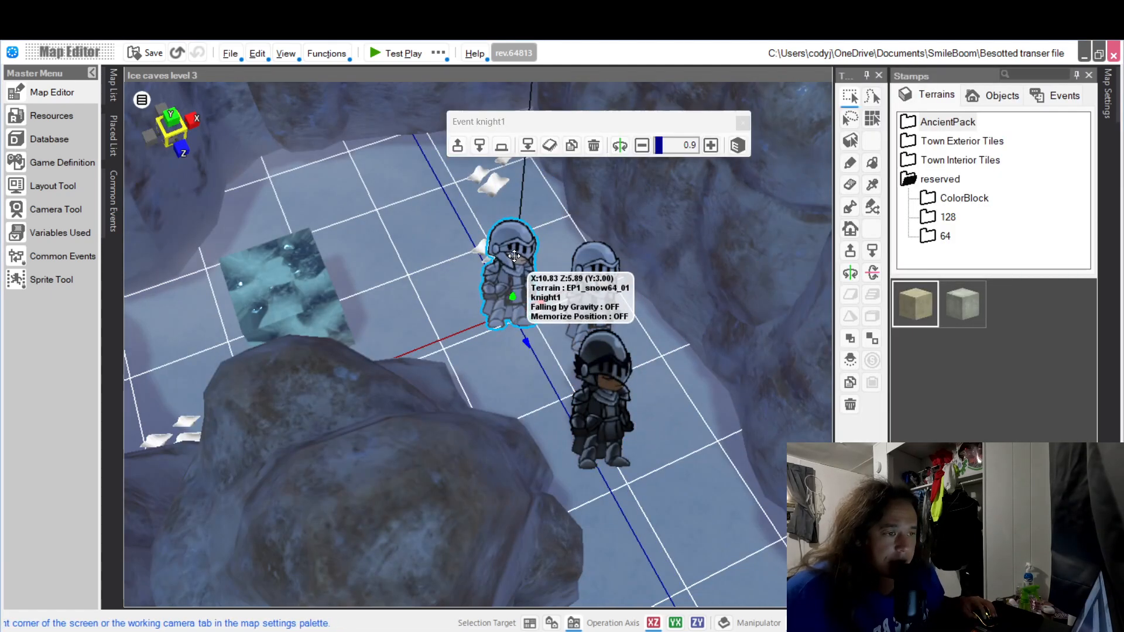
double_click(514, 255)
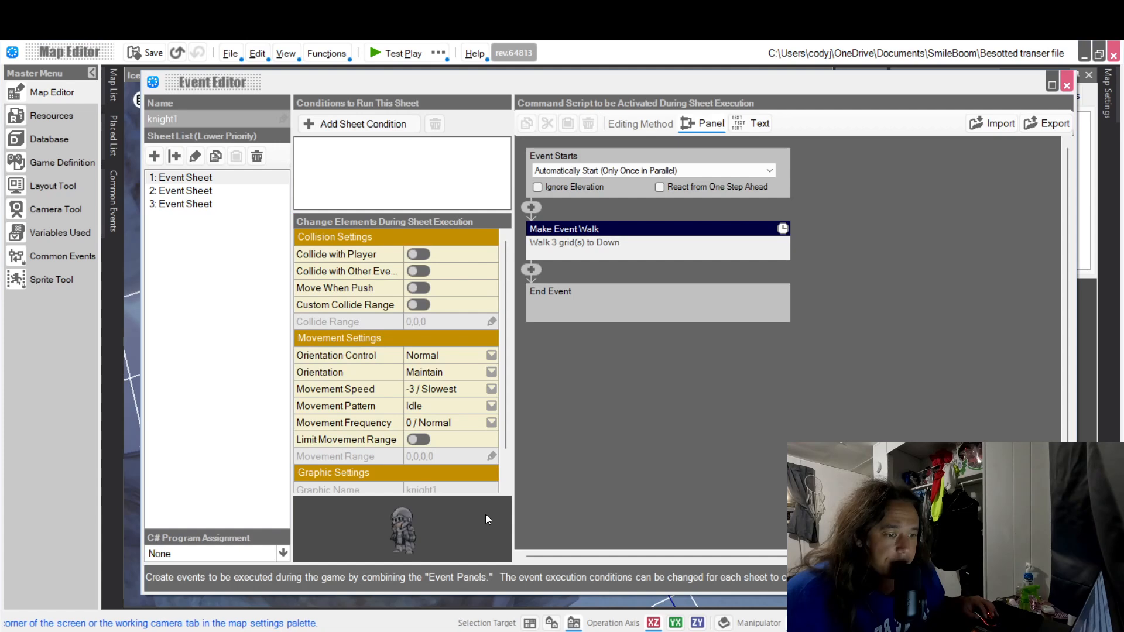
click(199, 191)
click(1067, 86)
- Examine the three knights' placement and the surrounding cave corridor on the map from several angles
scroll(732, 404, down, 2)
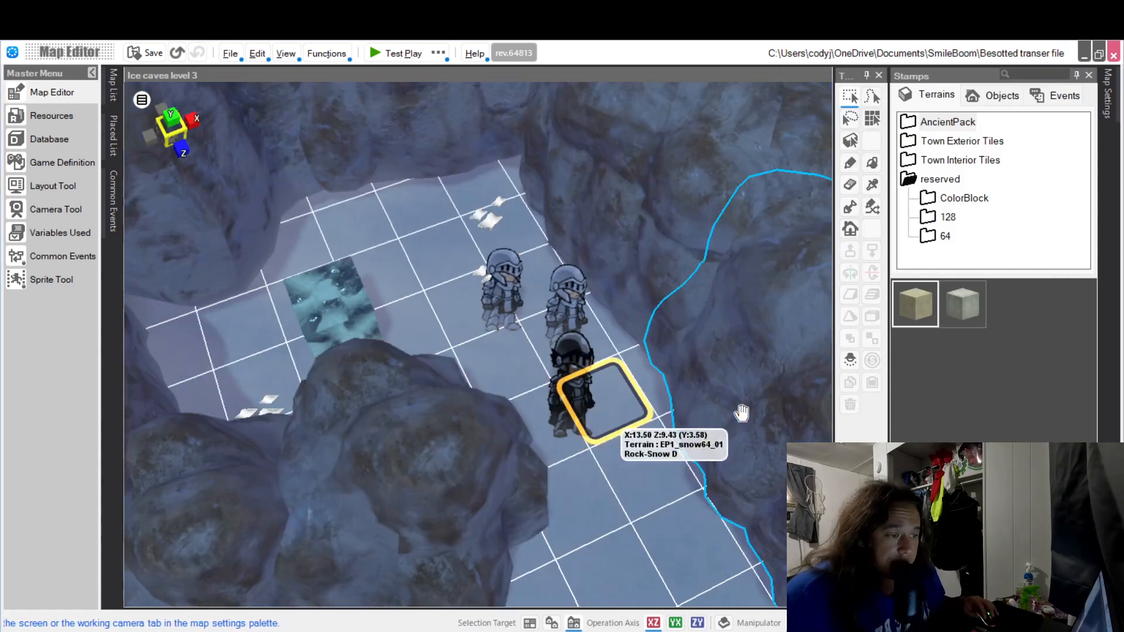
mouse_move(634, 413)
middle_down()
mouse_move(592, 416)
mouse_move(640, 408)
mouse_move(621, 400)
middle_up()
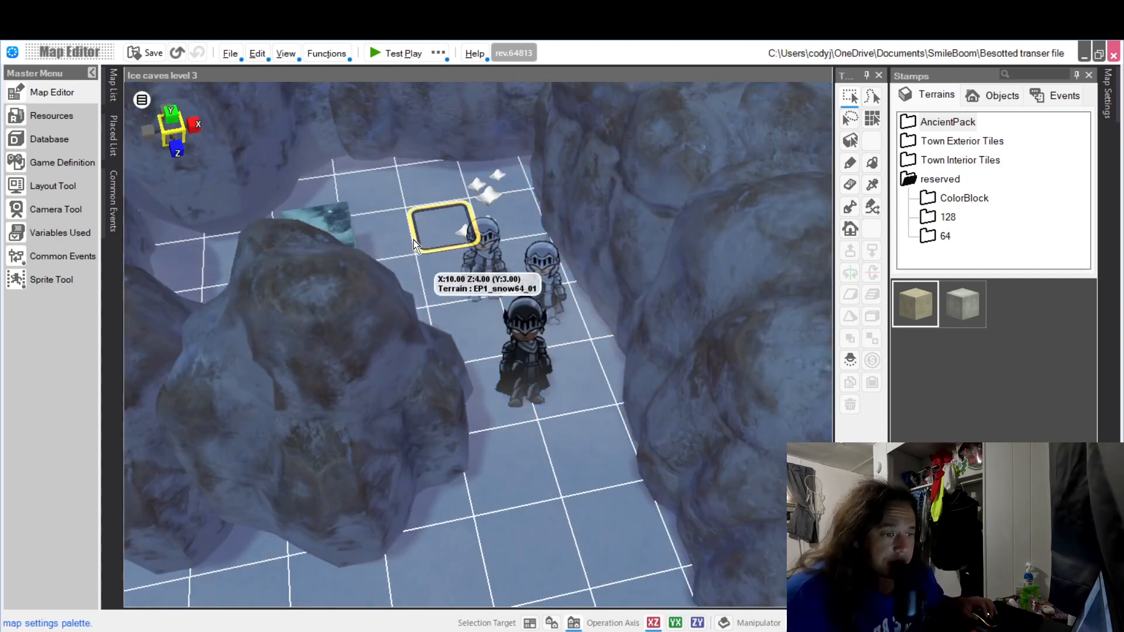
right_drag(394, 202, 554, 296)
middle_drag(564, 298, 542, 281)
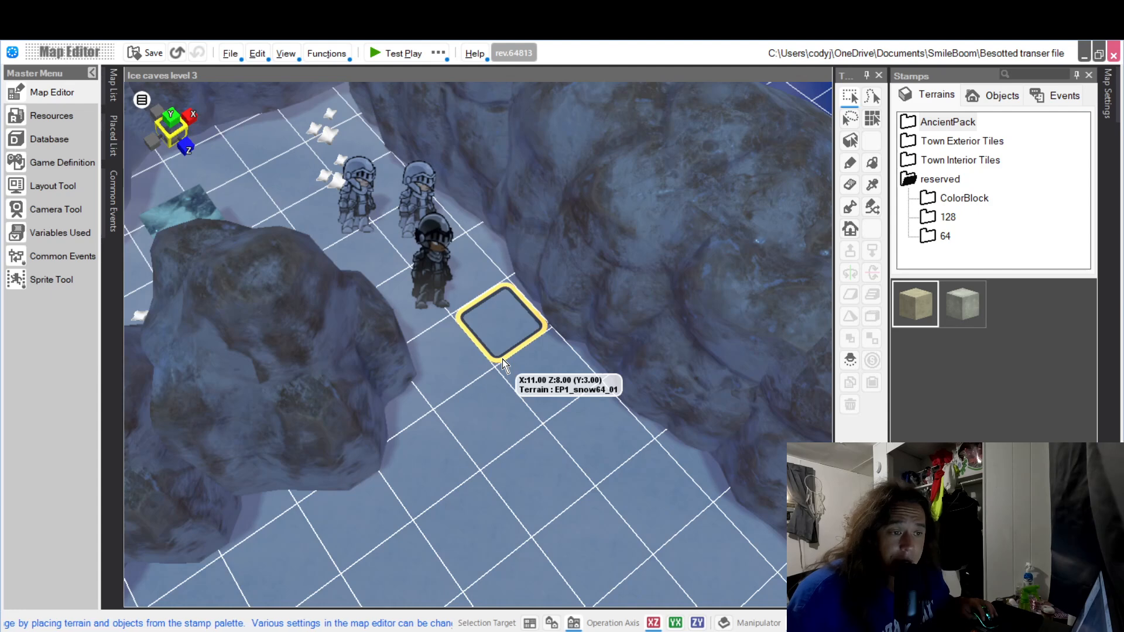
right_drag(584, 430, 539, 413)
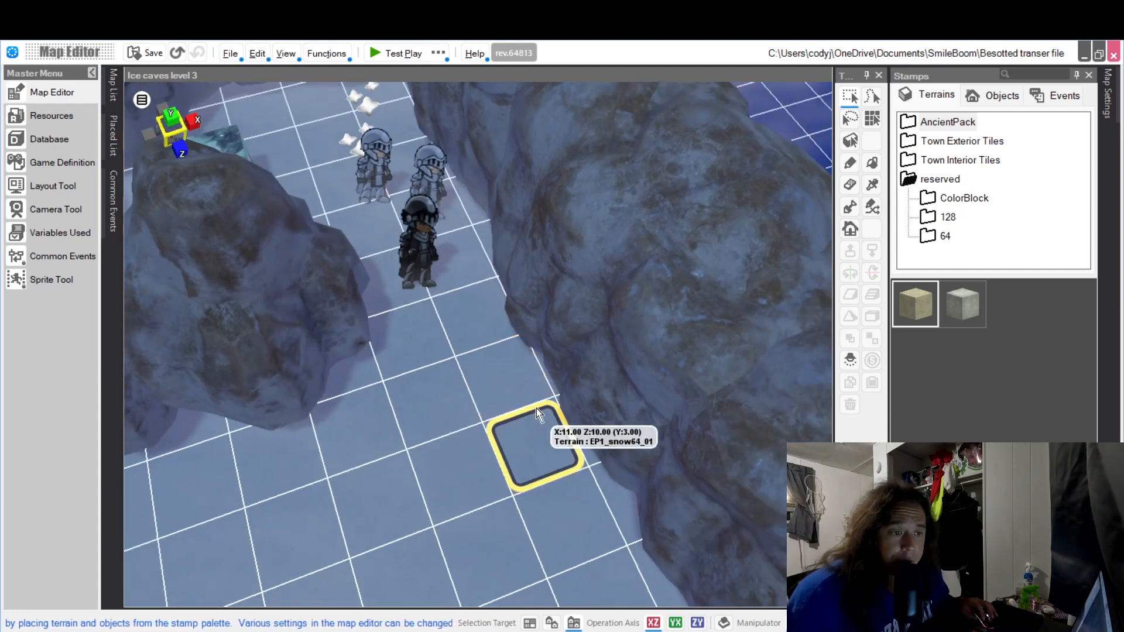
scroll(448, 388, down, 2)
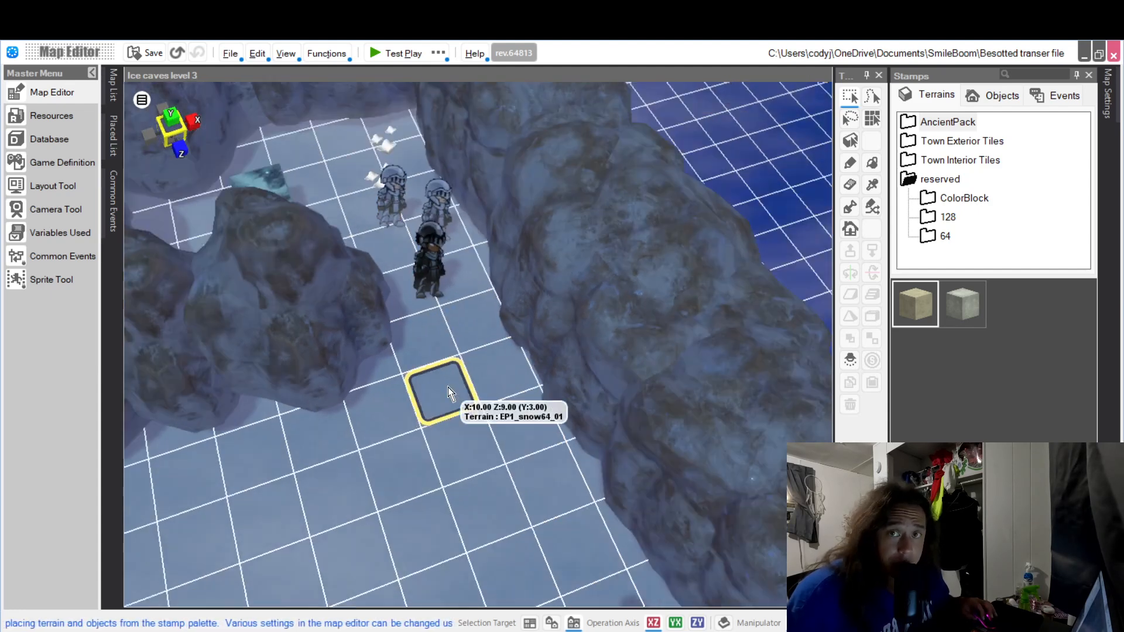
scroll(446, 386, up, 3)
scroll(444, 387, down, 3)
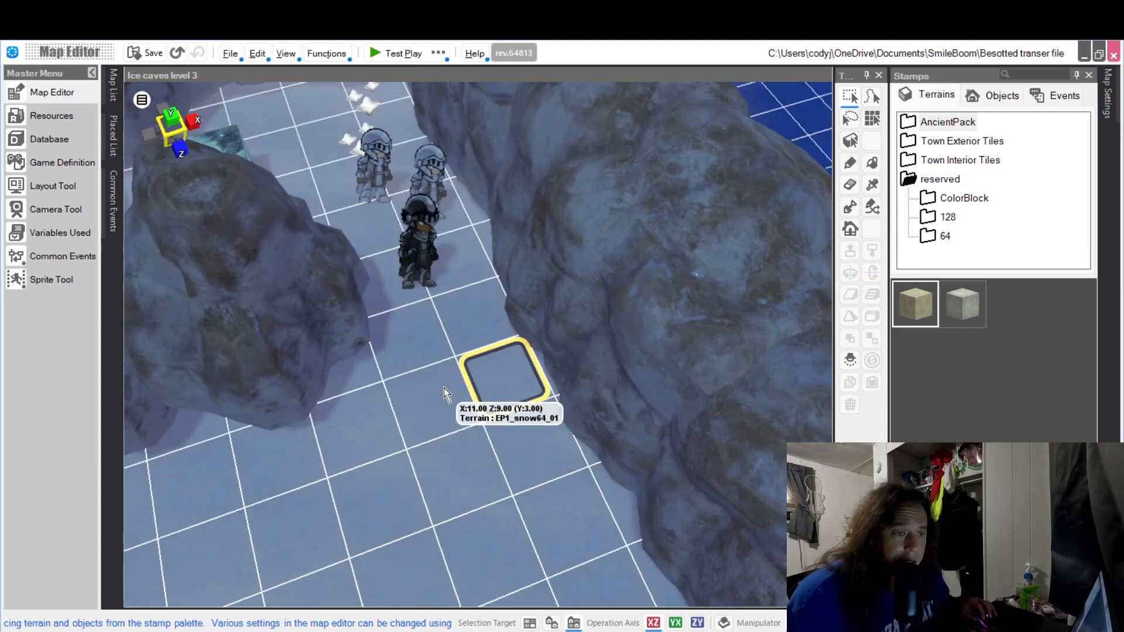
right_drag(428, 375, 498, 401)
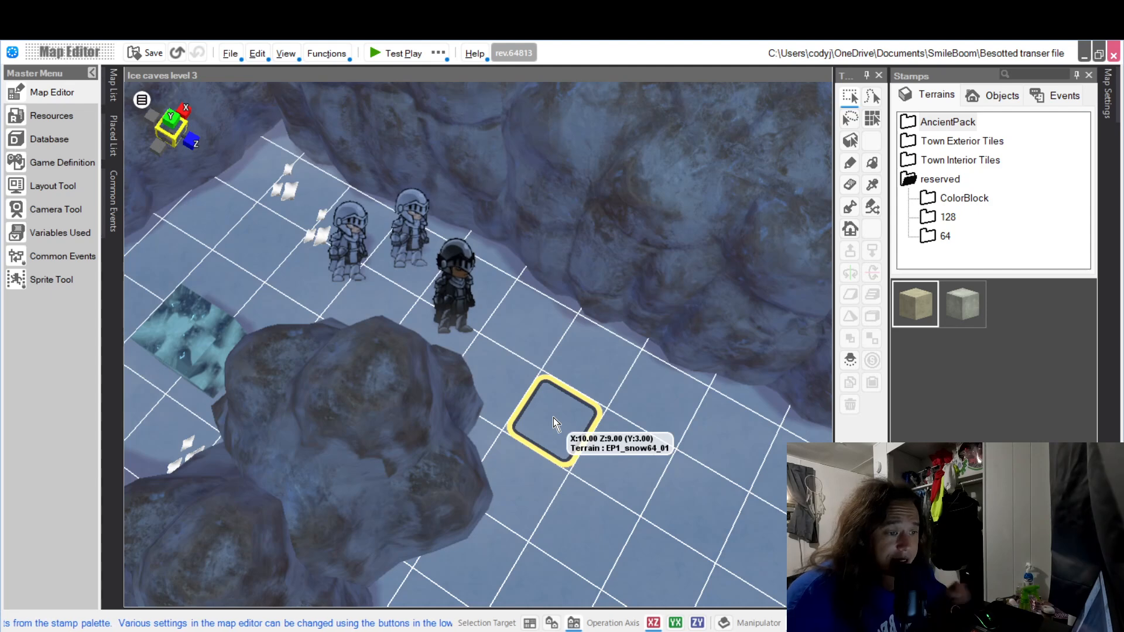
middle_drag(557, 431, 449, 441)
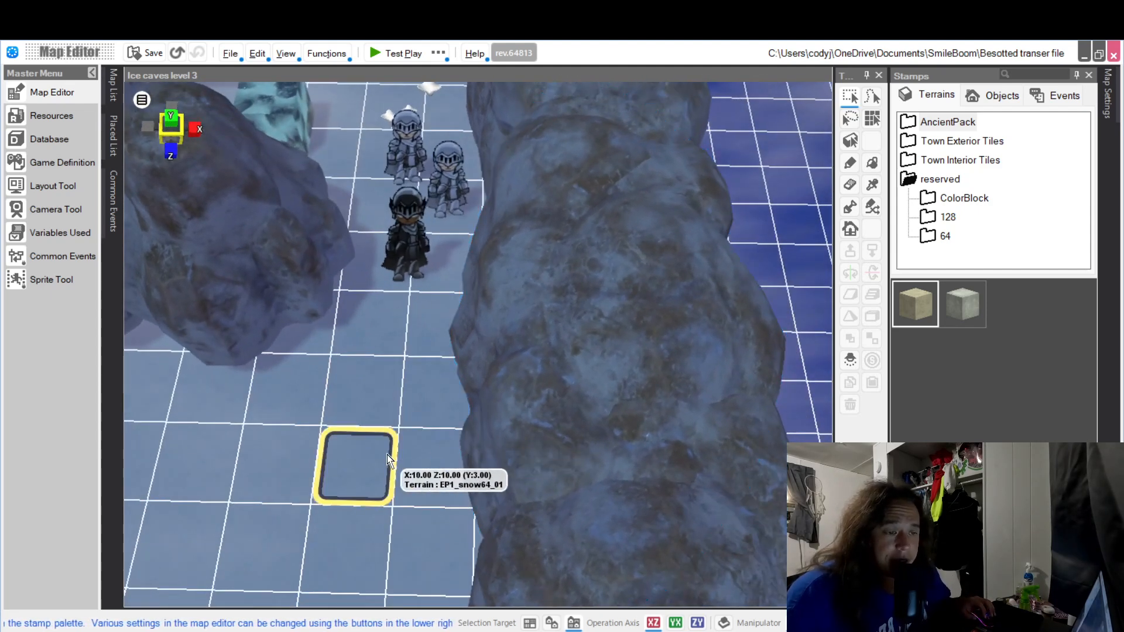
scroll(393, 436, down, 3)
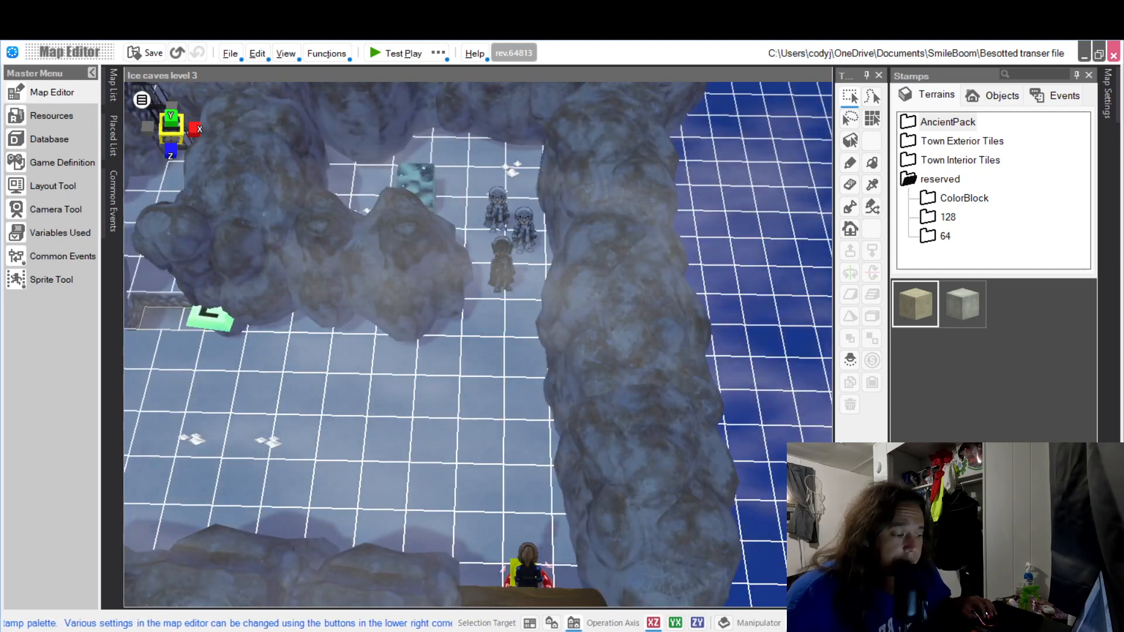
- Switch to OBS and enlarge the Webcam source in the screen record scene to cover most of the canvas
mouse_move(787, 631)
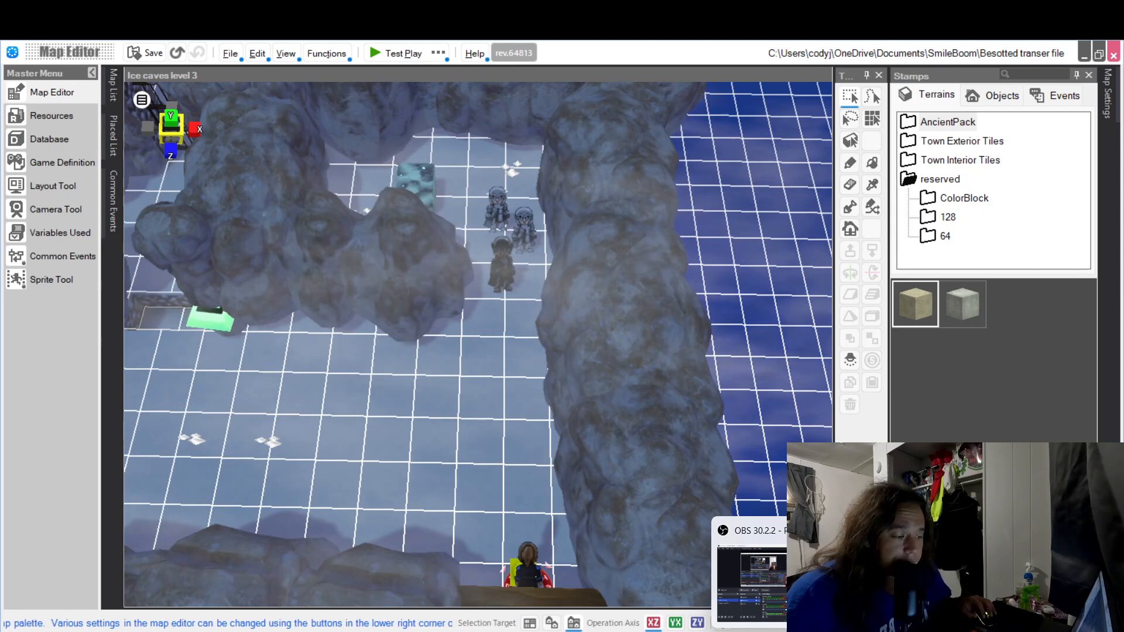
click(751, 580)
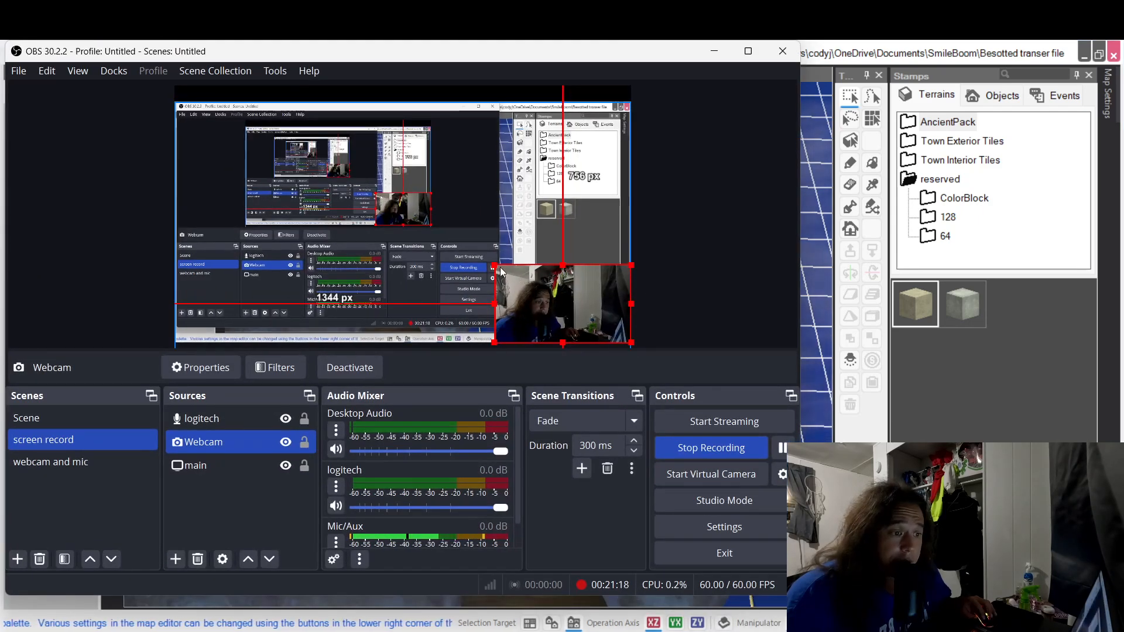
drag(493, 263, 195, 98)
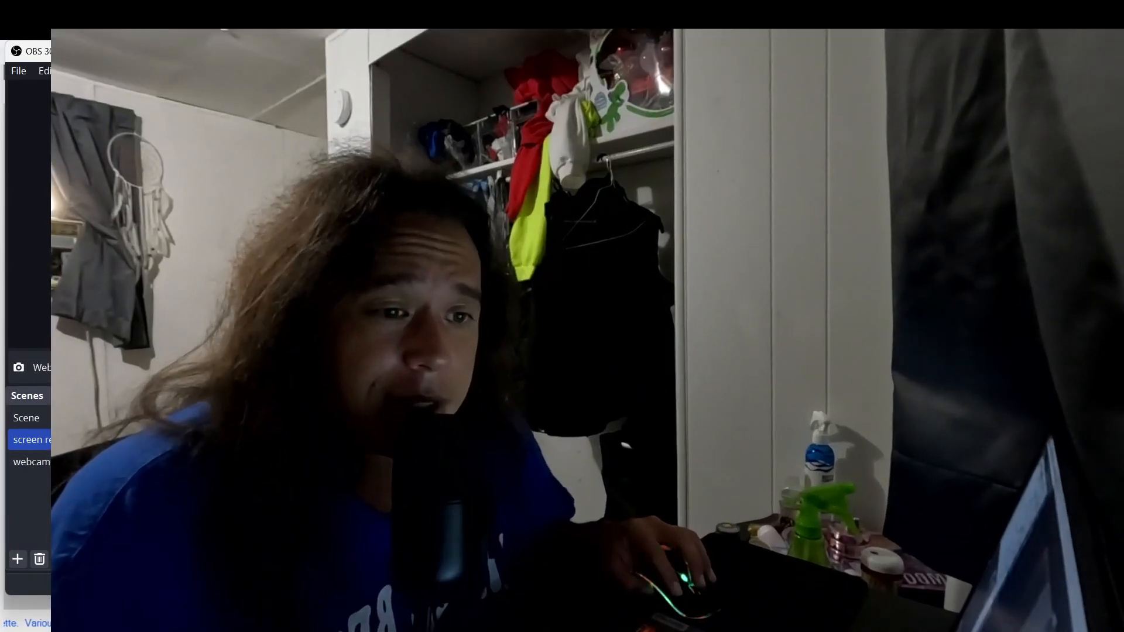
drag(281, 175, 261, 175)
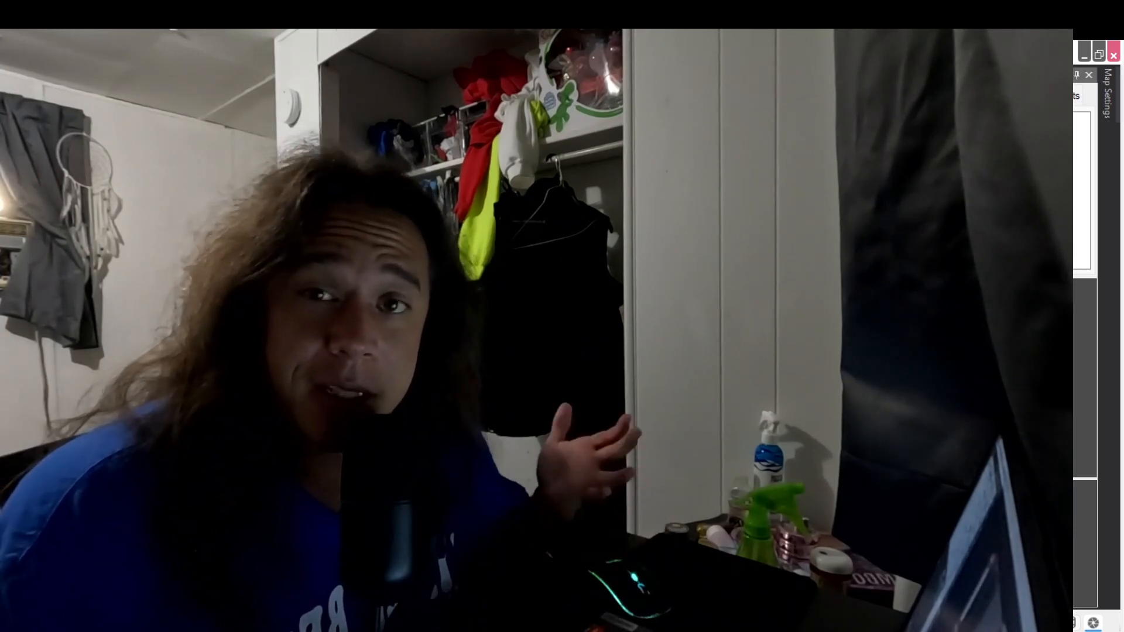